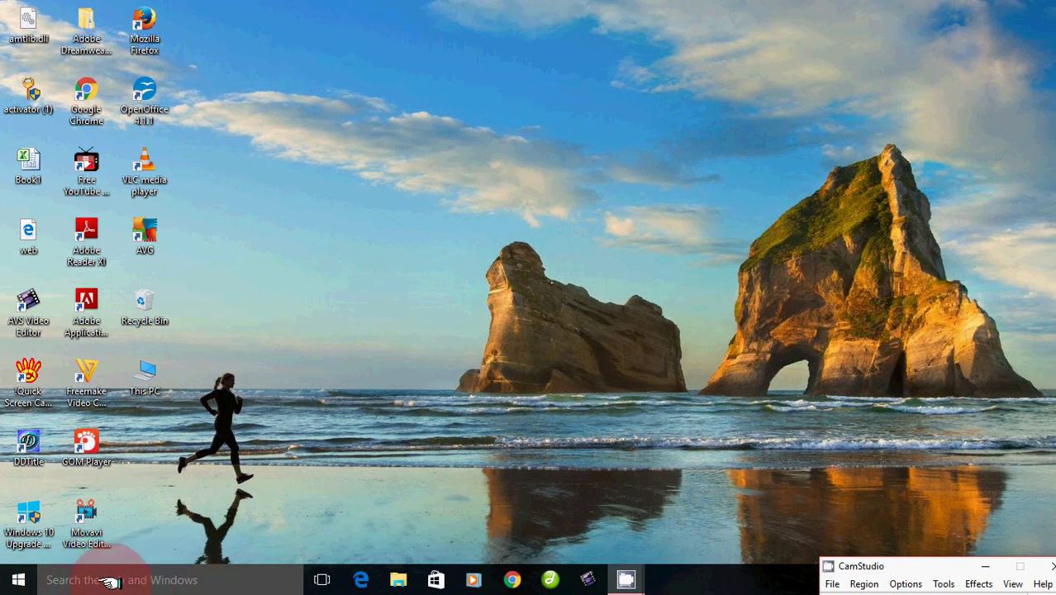
Step: Search Windows for wordpad and open the WordPad app
click(110, 581)
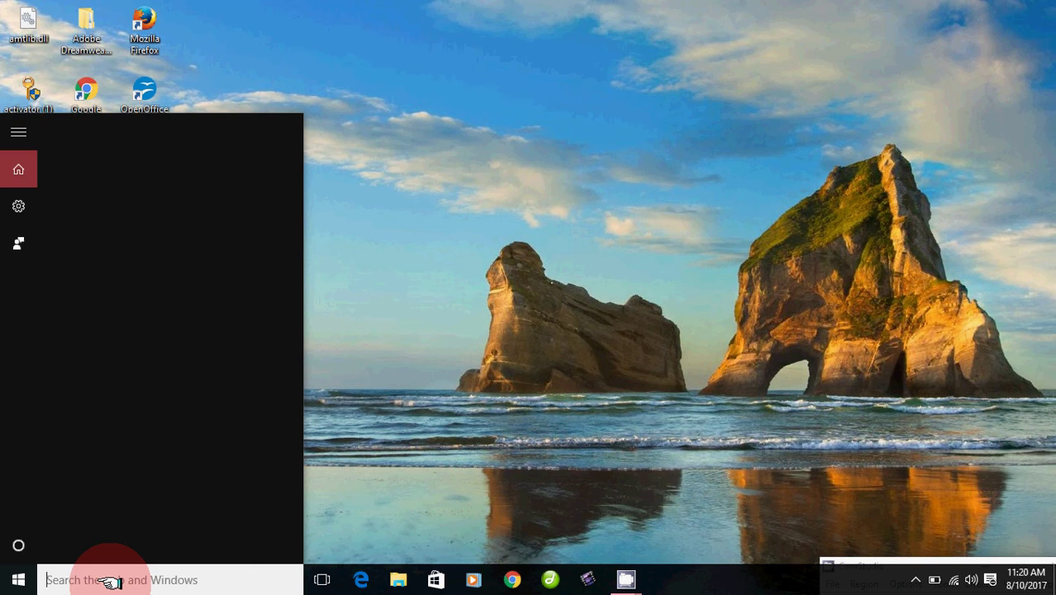
text(wordpad)
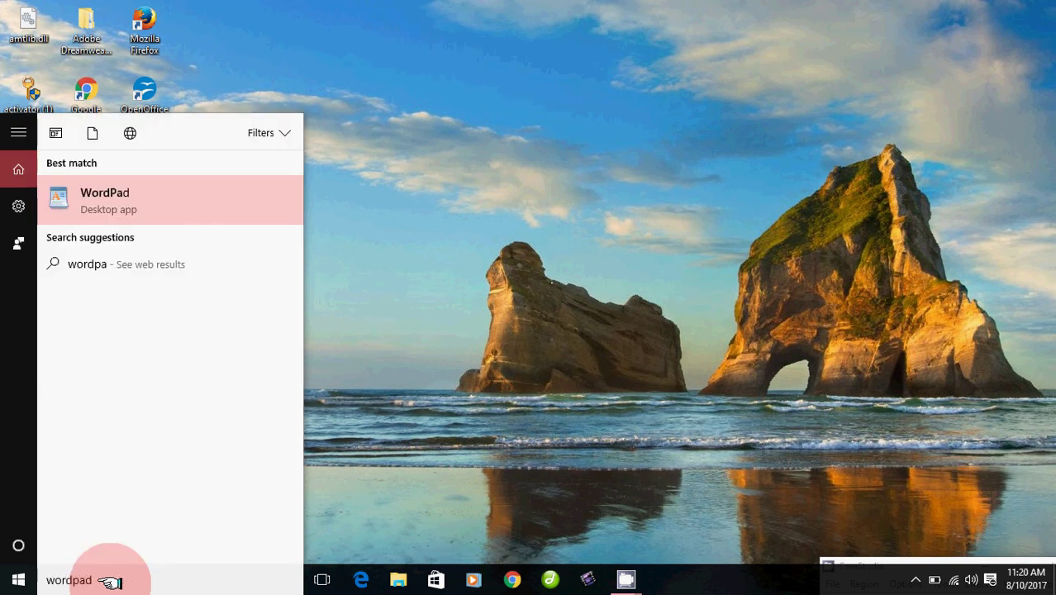
click(110, 581)
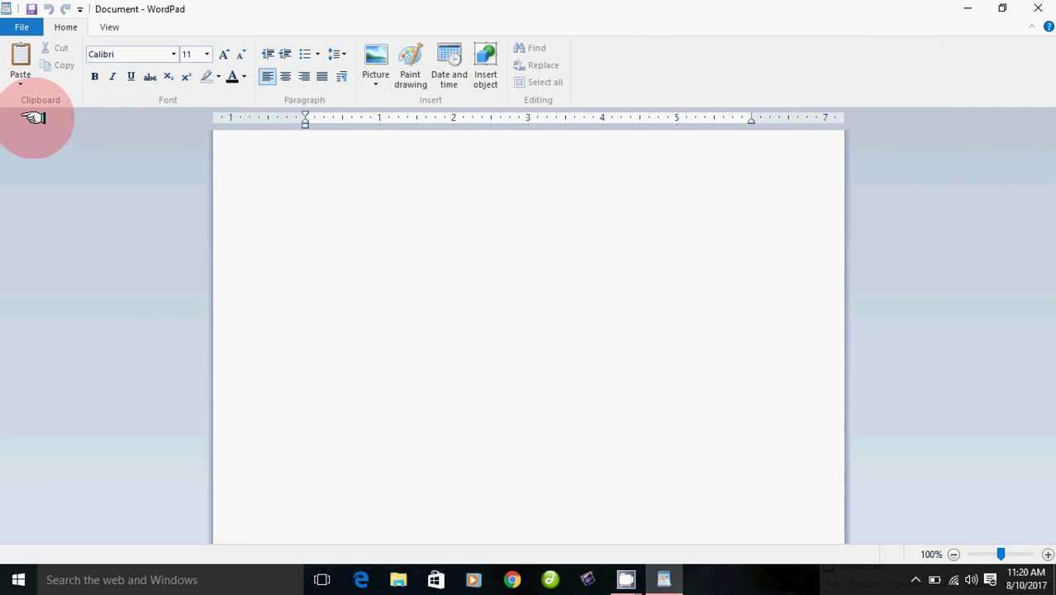
Step: Zoom the document view in to 140% and return to the text formatting commands
click(106, 29)
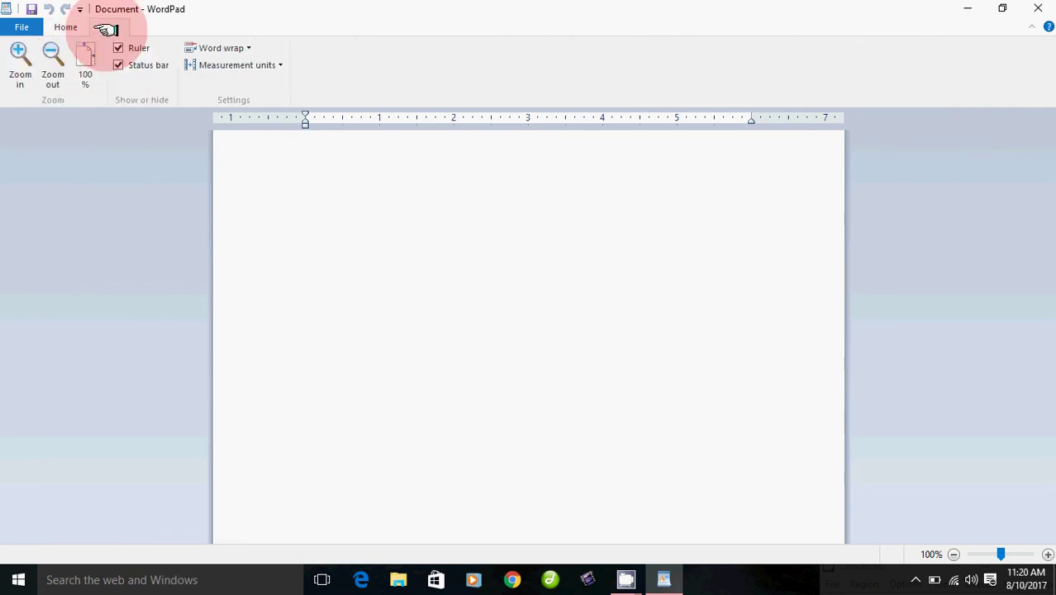
click(23, 53)
click(22, 54)
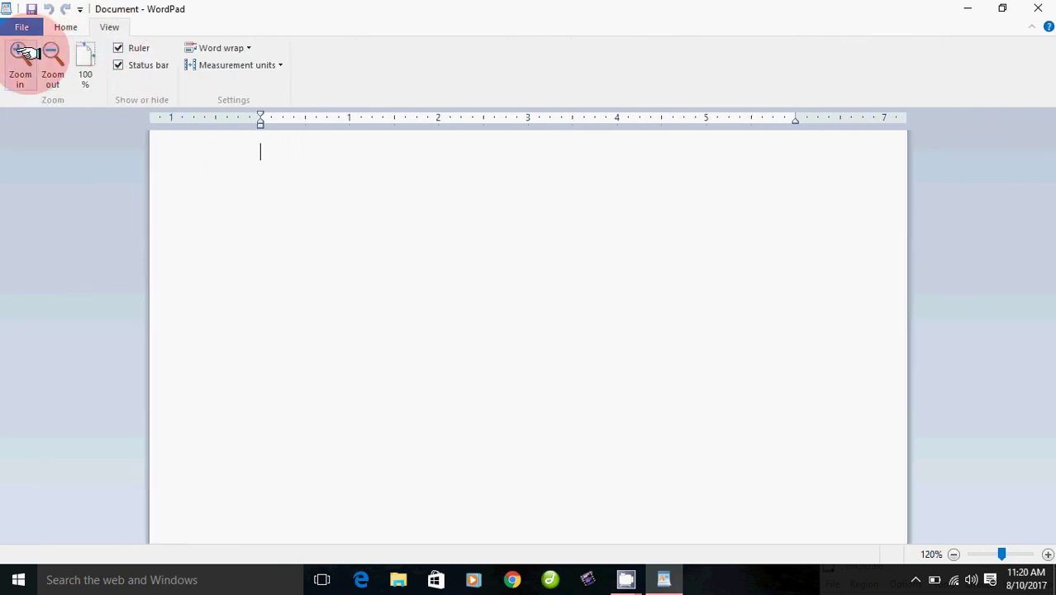
click(23, 53)
click(22, 54)
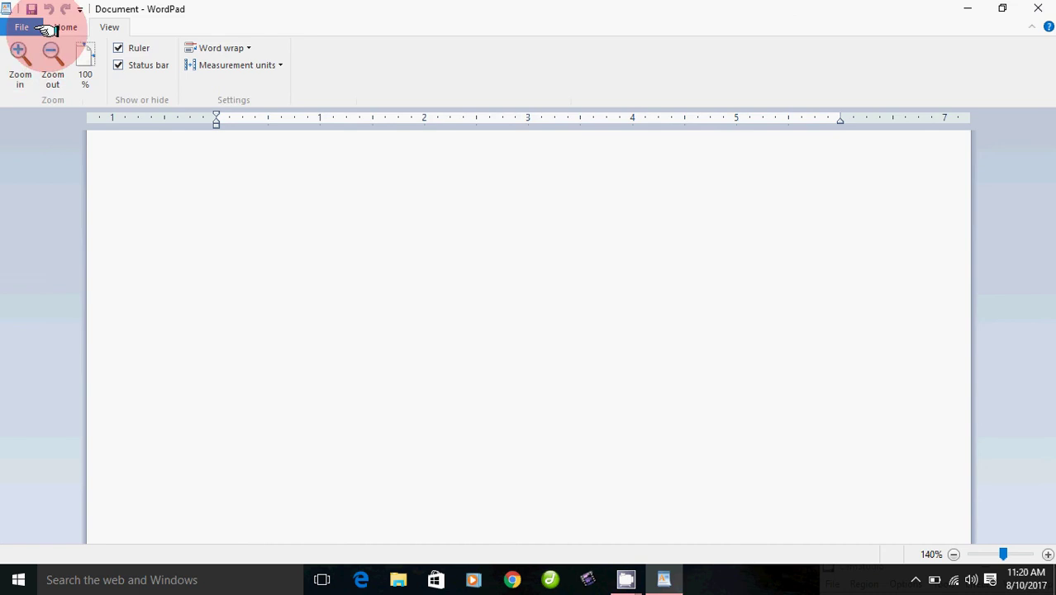
click(62, 27)
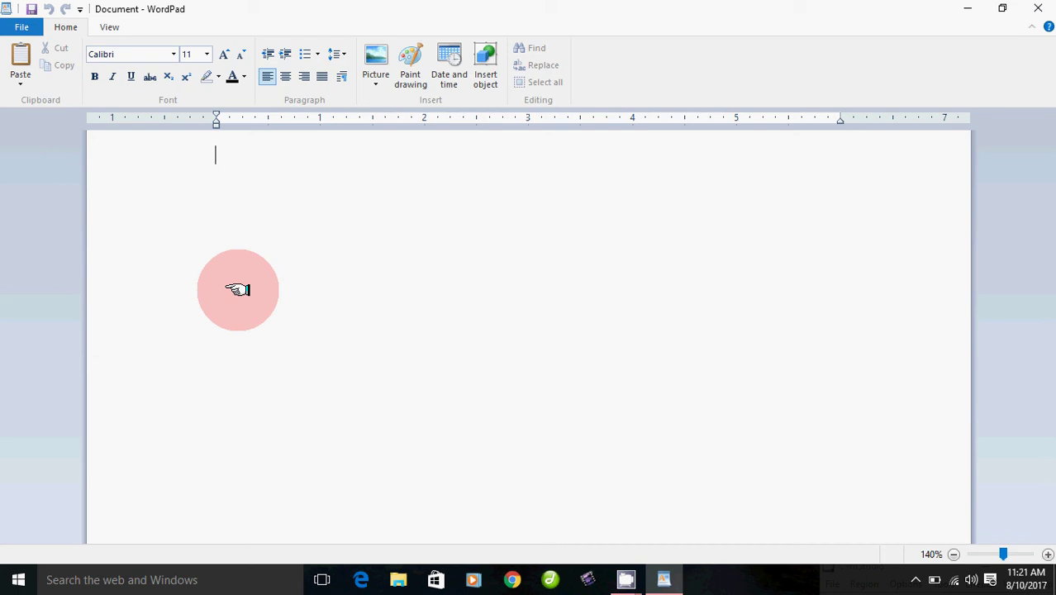
Step: Write "Hello Friends how are you" on the first line and start a new line
text(H)
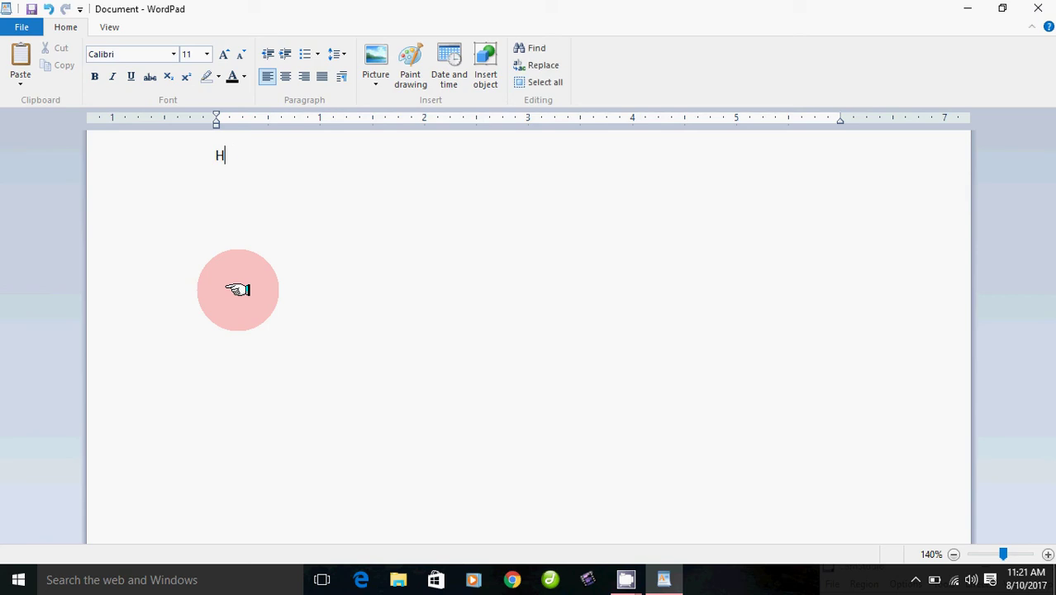
text(ello Frien)
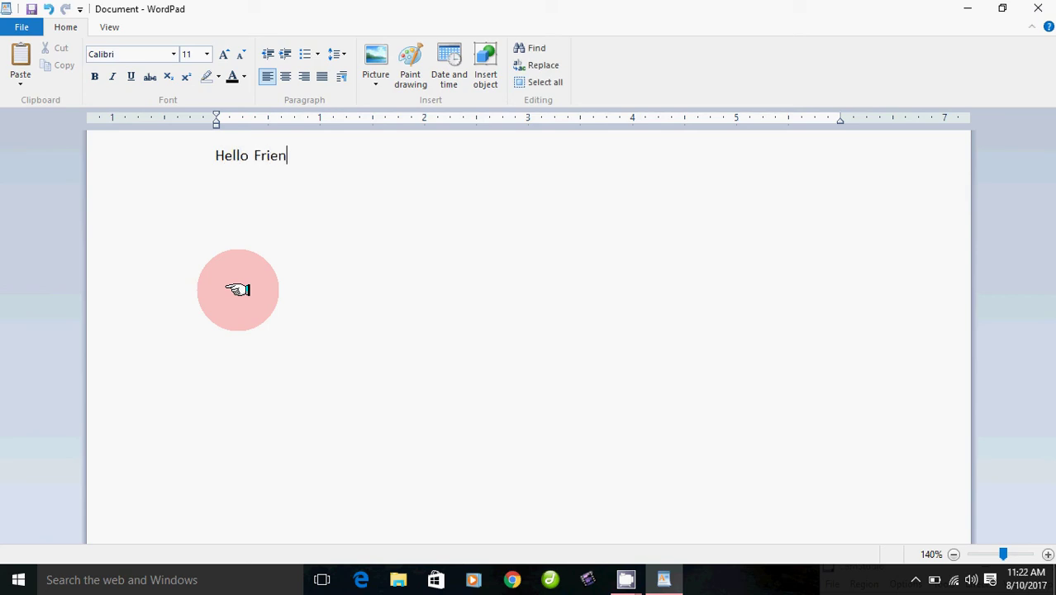
text(ds how are you)
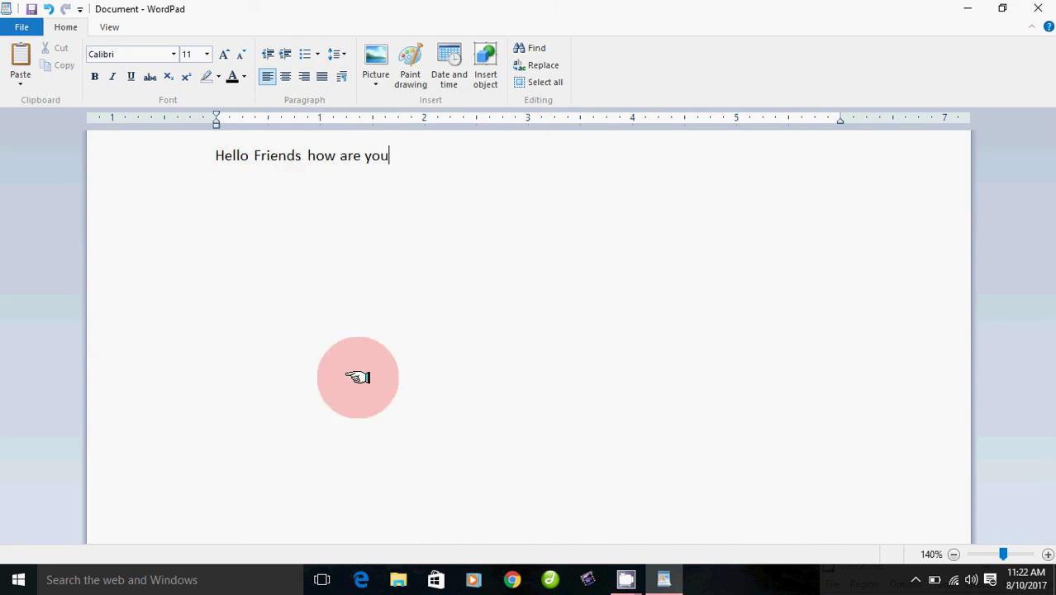
key(Return)
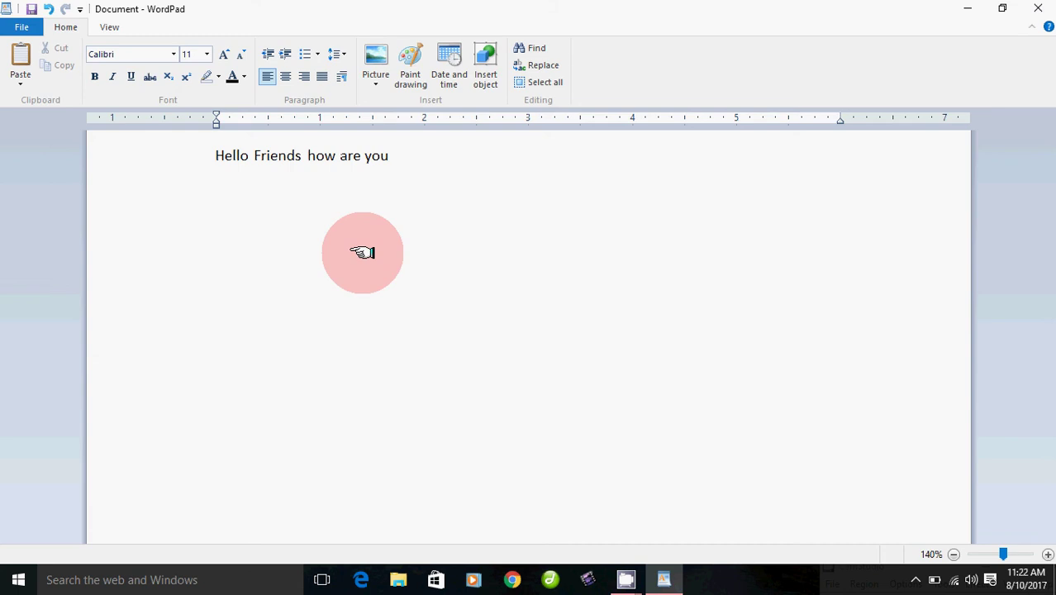
Step: Erase "s how are you" backward from the end of the greeting line
click(397, 155)
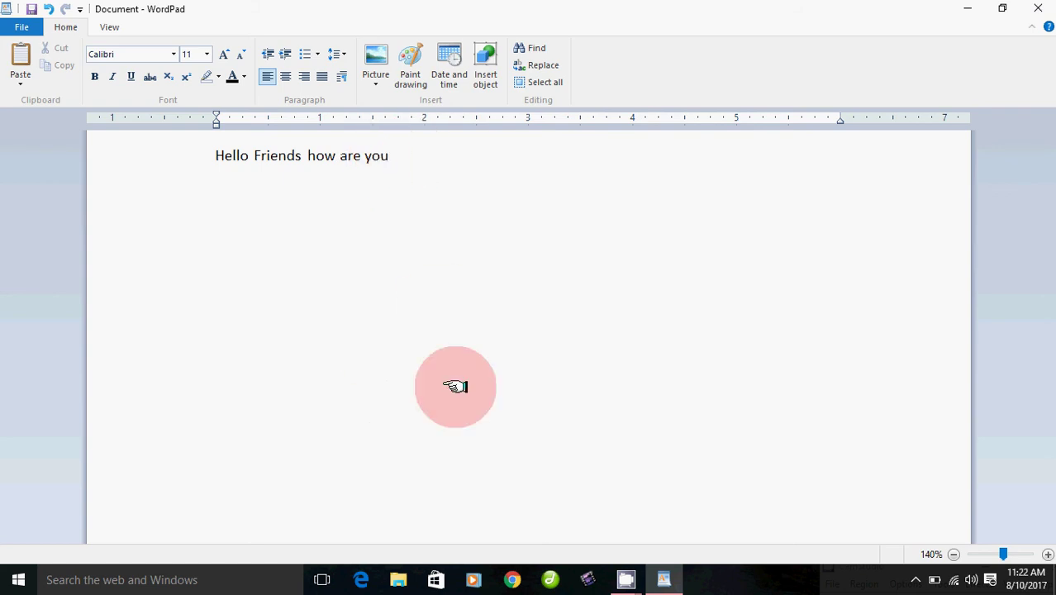
key(BackSpace)
key(BackSpace)
key(BackSpace)
key(BackSpace)
key(BackSpace)
key(BackSpace)
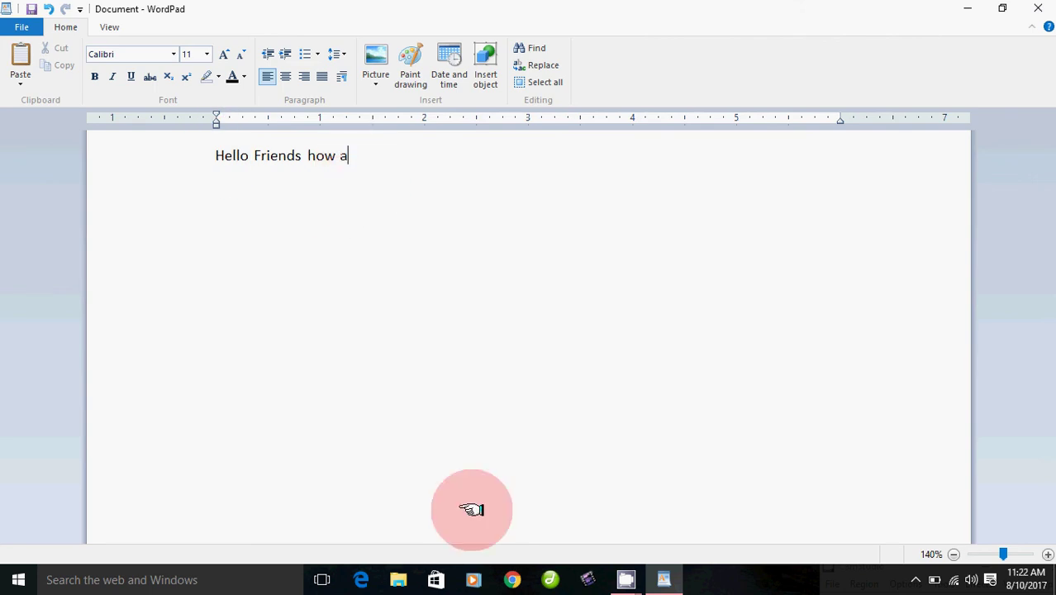
key(BackSpace)
key(BackSpace)
key(BackSpace)
key(BackSpace)
key(BackSpace)
key(BackSpace)
key(BackSpace)
Step: Delete the characters of "Hello Friend" forward from the start of the line
click(202, 157)
click(213, 156)
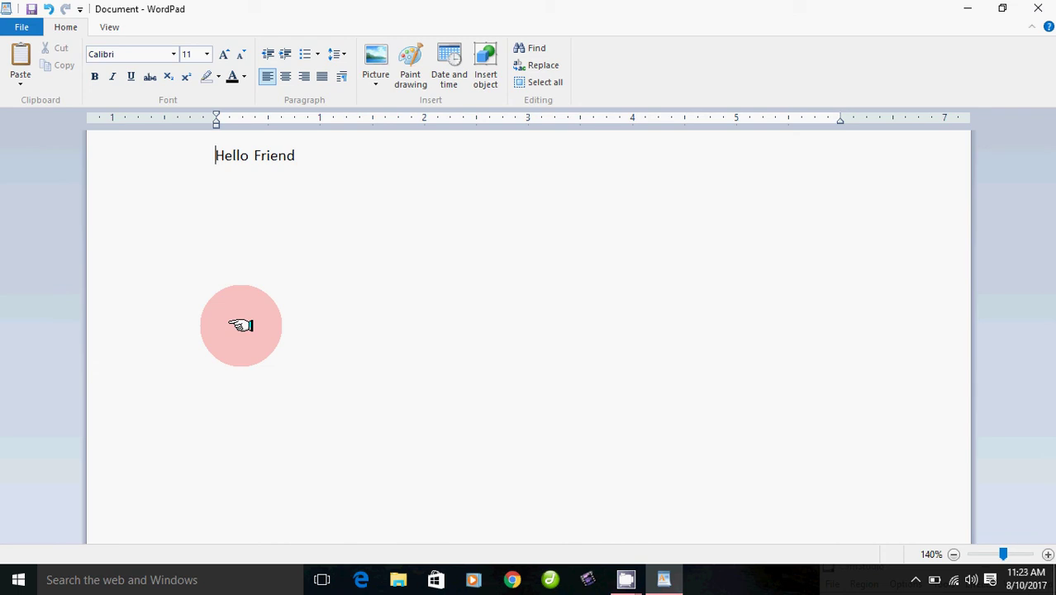
key(Delete)
key(Delete)
key(Delete)
key(Delete)
key(Delete)
key(Delete)
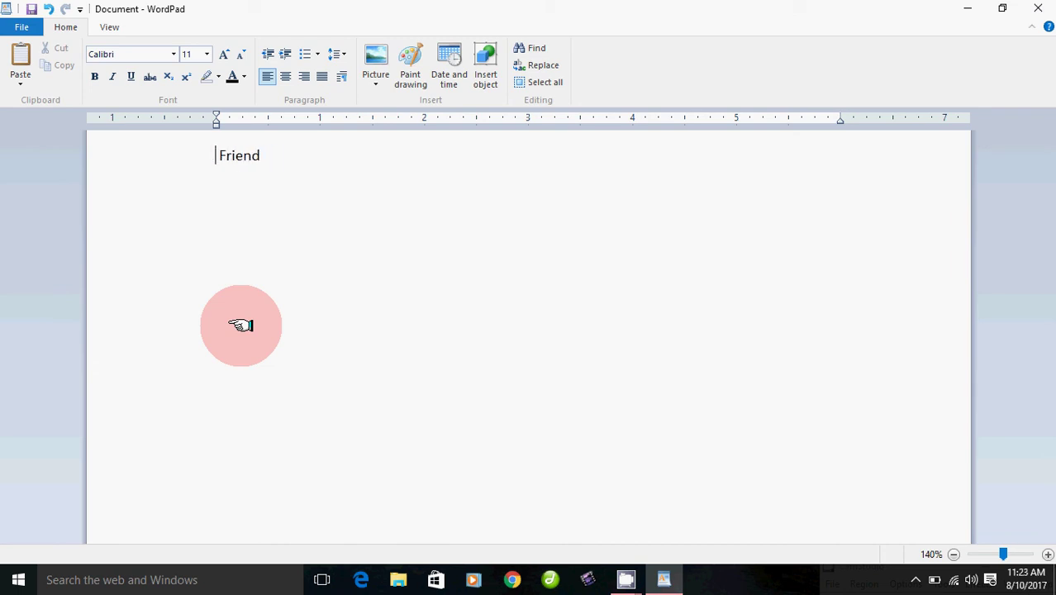
key(Delete)
key(Delete)
key(Delete)
key(Delete)
key(Delete)
Step: Undo all the typing and deletions back to a blank document, and remove the stray letter z
key(ctrl+z)
key(ctrl+z)
key(ctrl+z)
key(ctrl+z)
key(ctrl+z)
key(ctrl+z)
key(ctrl+z)
key(ctrl+z)
key(ctrl+z)
key(ctrl+z)
key(ctrl+z)
key(ctrl+z)
key(ctrl+z)
key(ctrl+z)
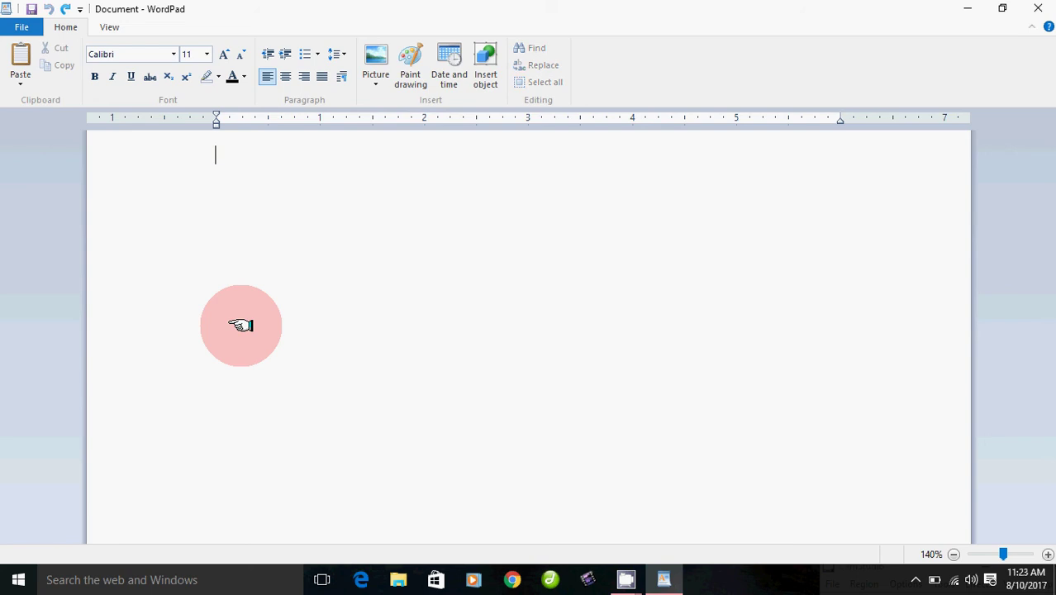
text(z)
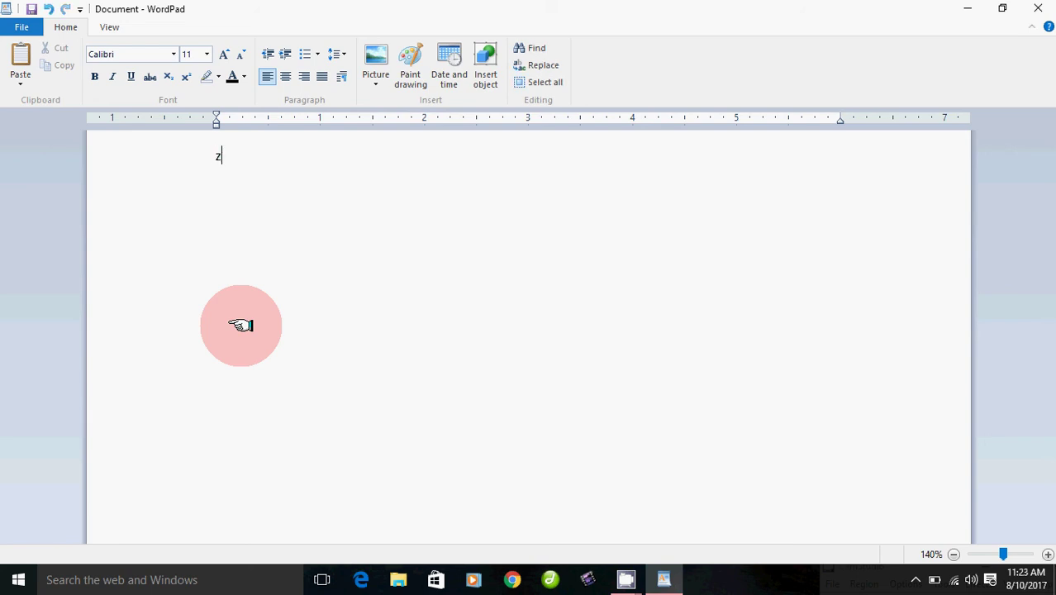
key(BackSpace)
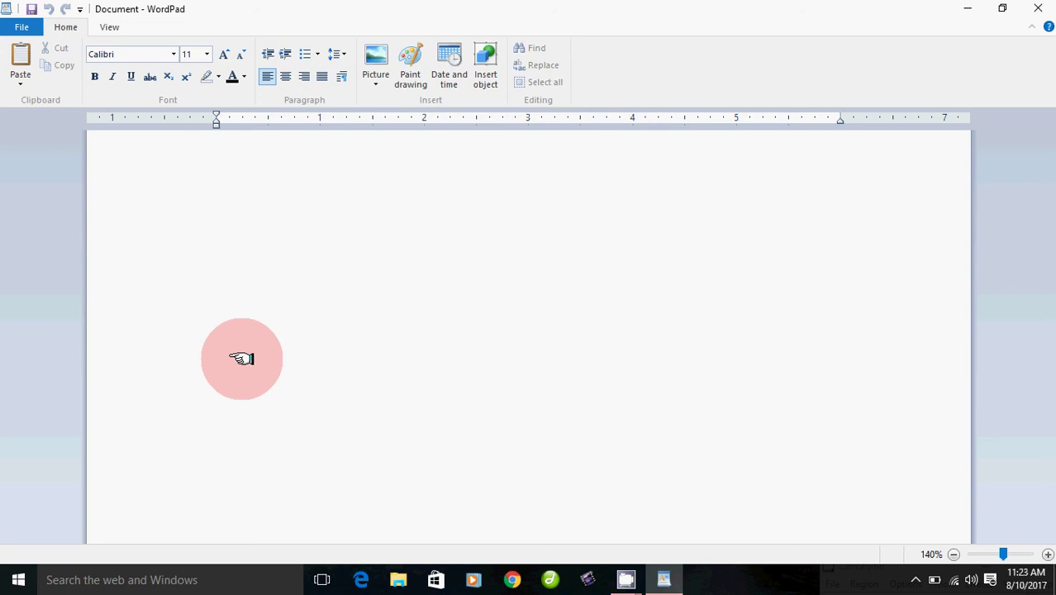
Step: Write "Hello Frinds how are you" on the first line and erase its last word
text(Hello )
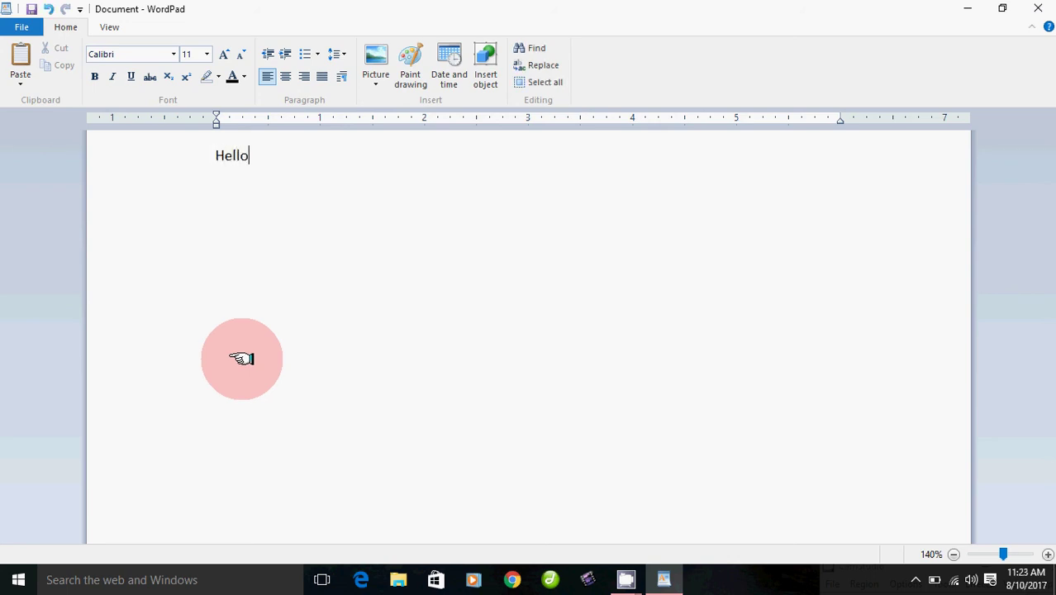
text(Frinds how a)
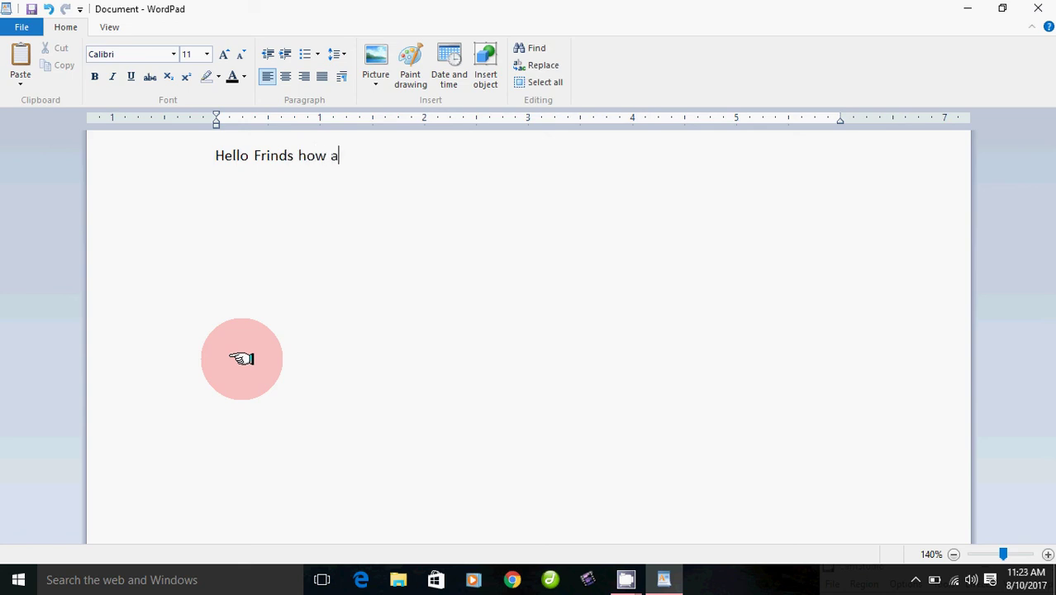
text(re you)
key(BackSpace)
key(BackSpace)
key(BackSpace)
key(BackSpace)
Step: Delete "Hello" forward from the start of the line, and remove the remaining text by selecting the whole line
triple_click(216, 157)
click(217, 156)
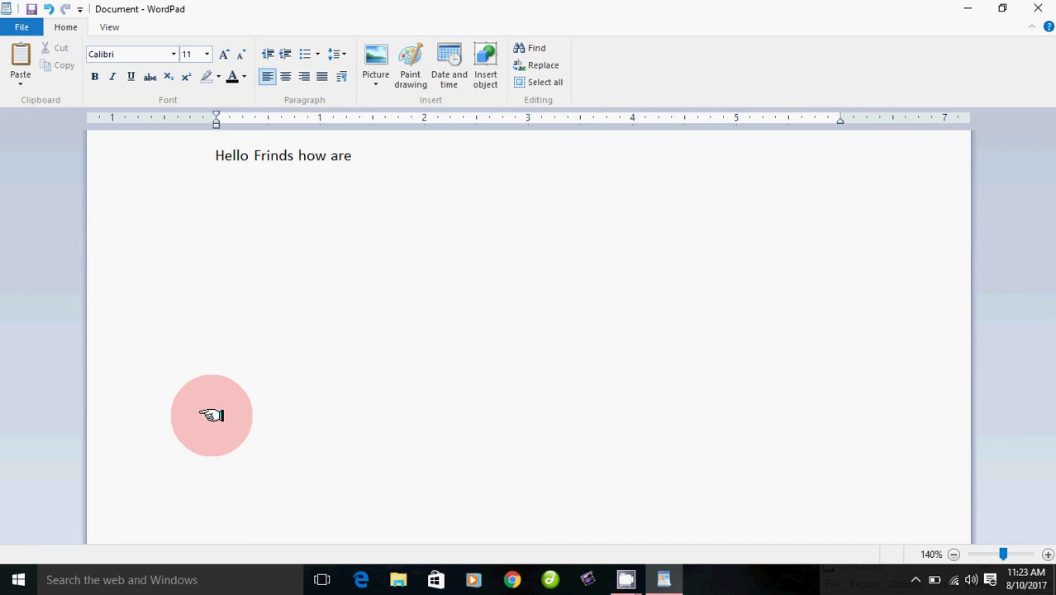
key(Delete)
key(Delete)
key(Delete)
key(Delete)
key(Delete)
key(Delete)
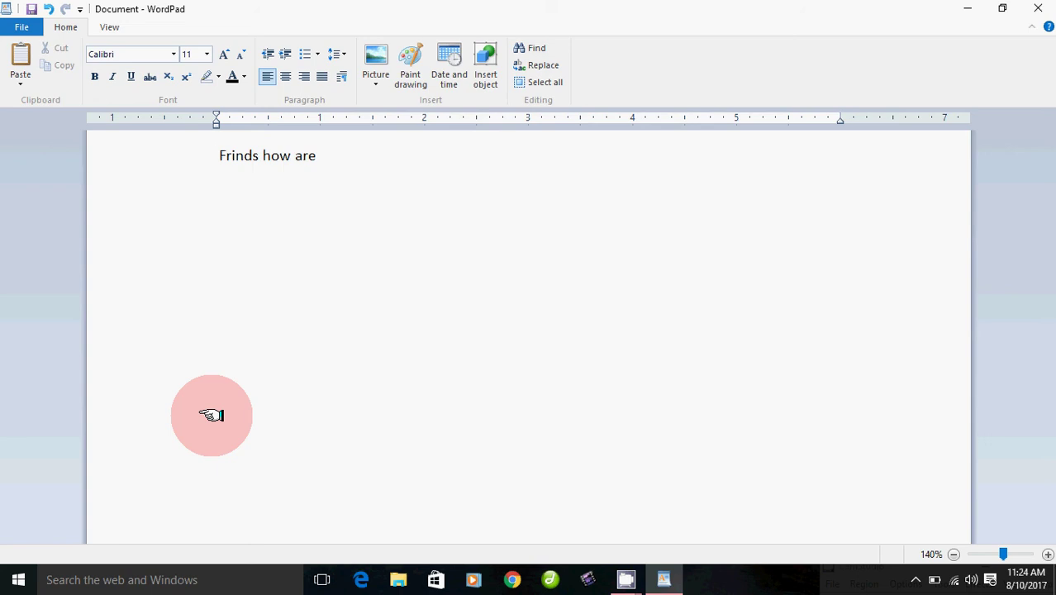
click(204, 154)
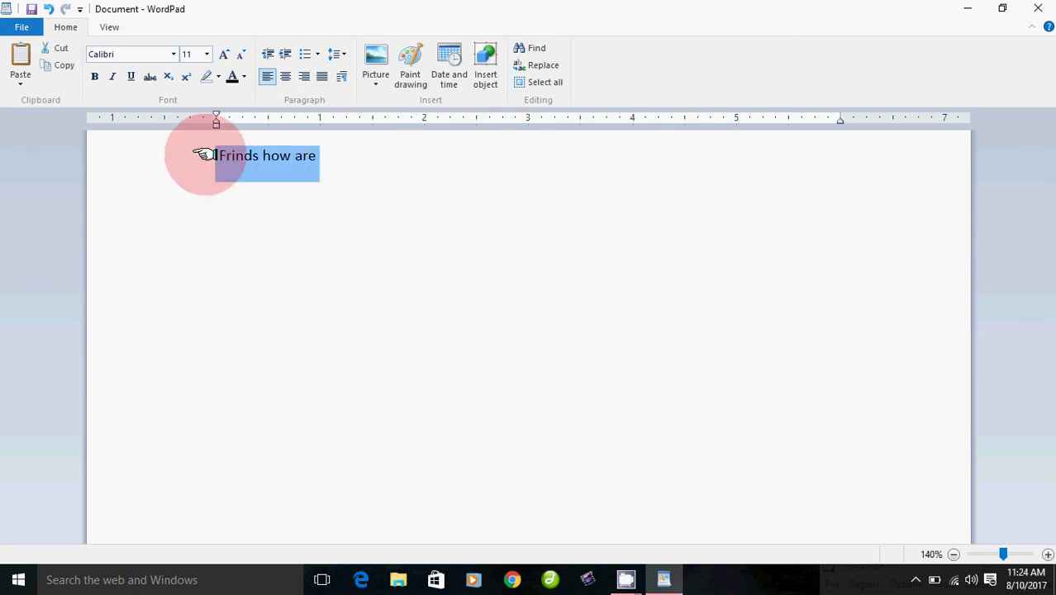
key(Delete)
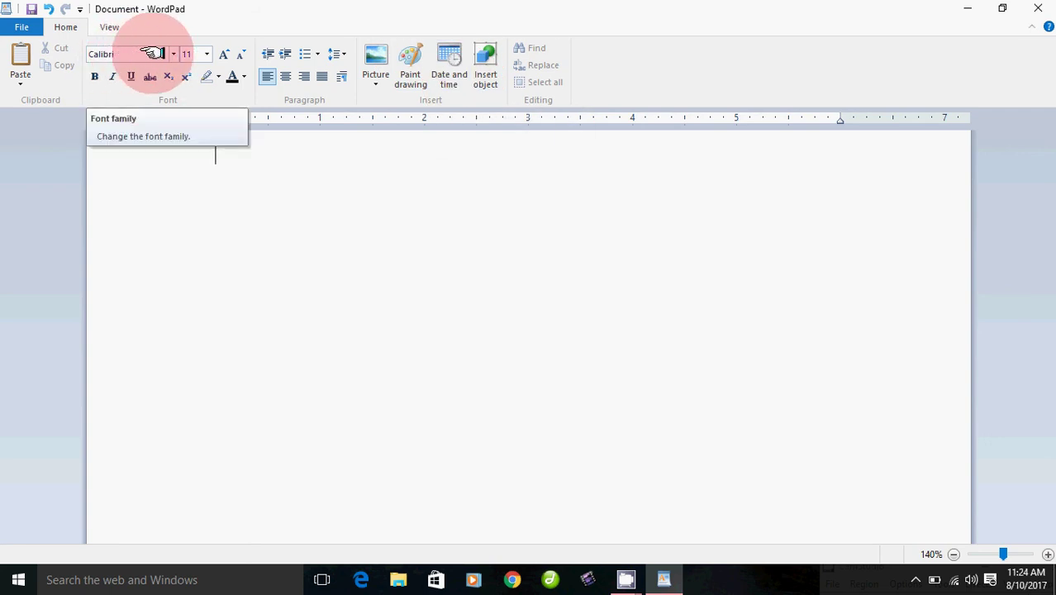
Step: Set the font to Showcard Gothic and write "NICE TO MEET YOU" on the first line
click(174, 54)
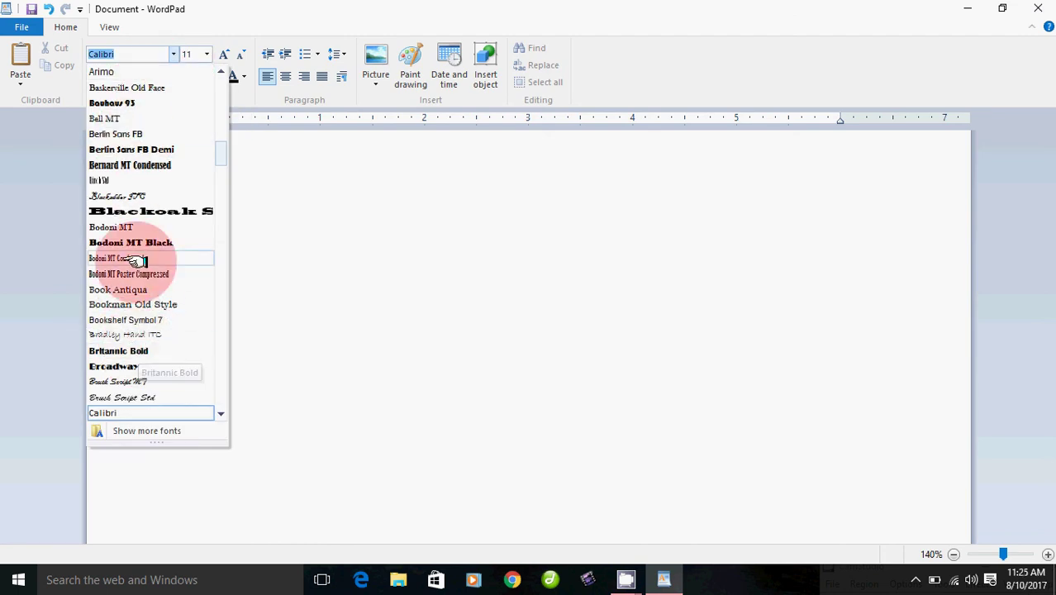
drag(215, 154, 223, 361)
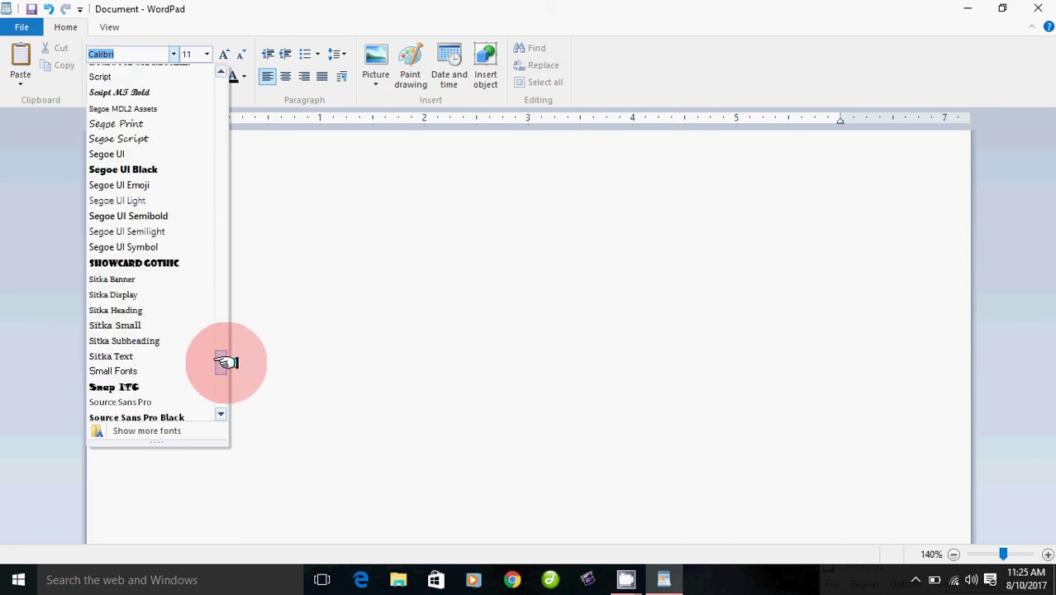
click(134, 262)
text(NICE TO MEET YOU)
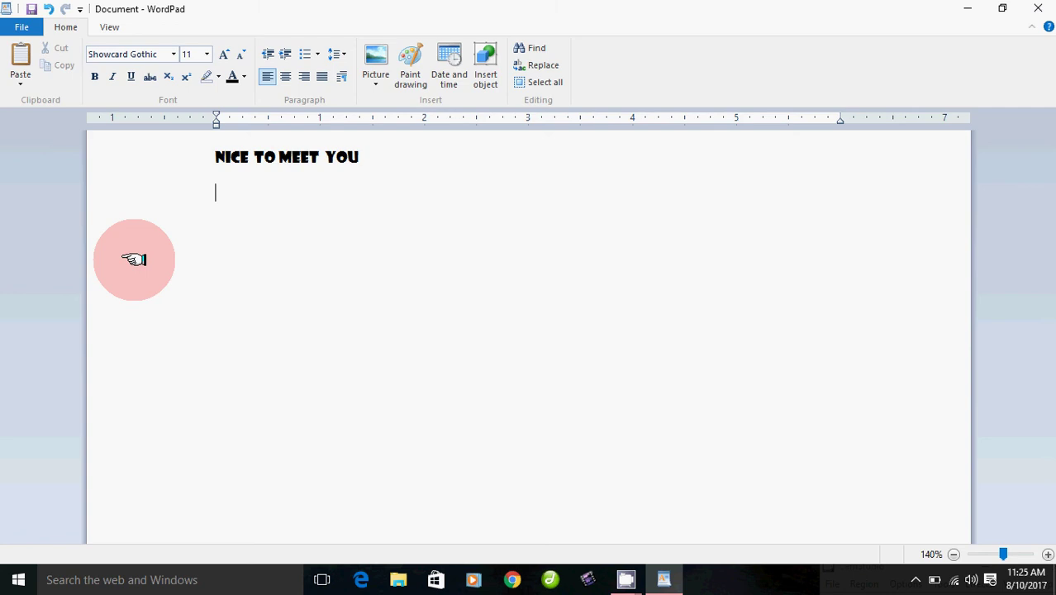
Step: Set the font to Rockwell Extra Bold and write "computer training centre" on the second line, followed by a new line
click(166, 52)
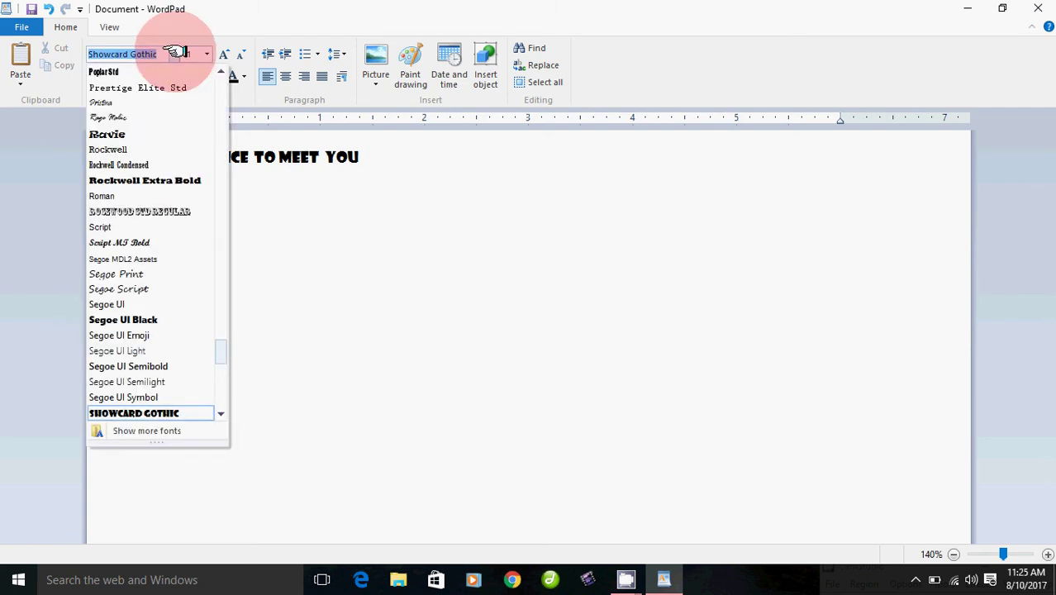
click(161, 180)
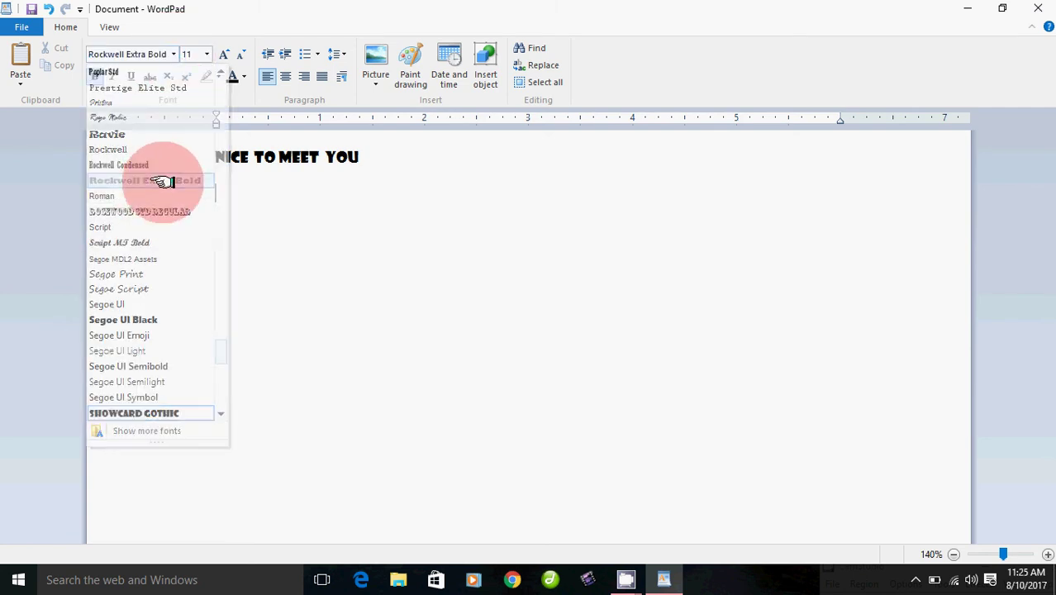
text(co)
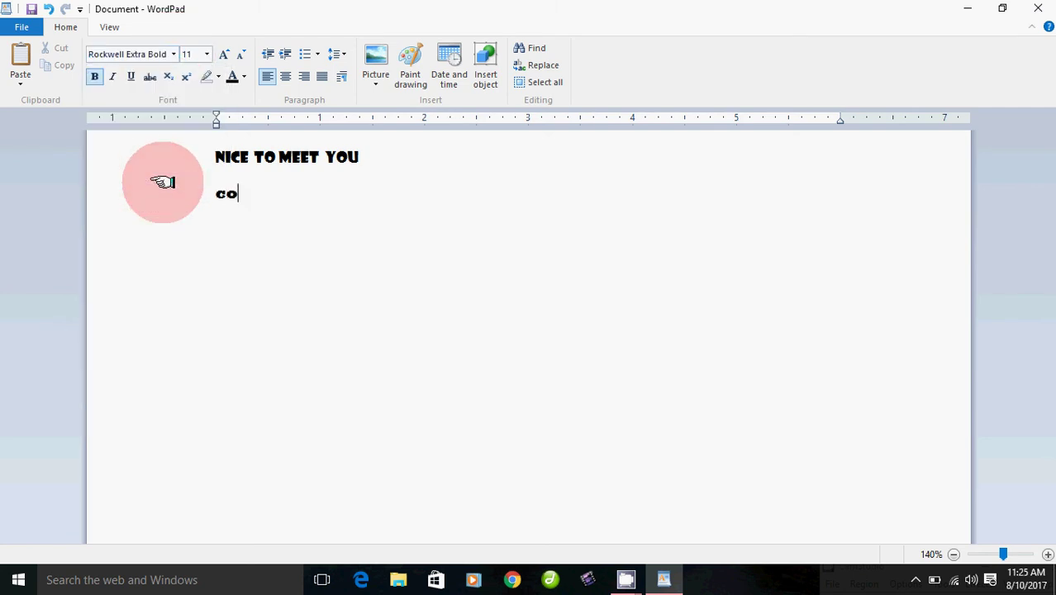
text(mputer t)
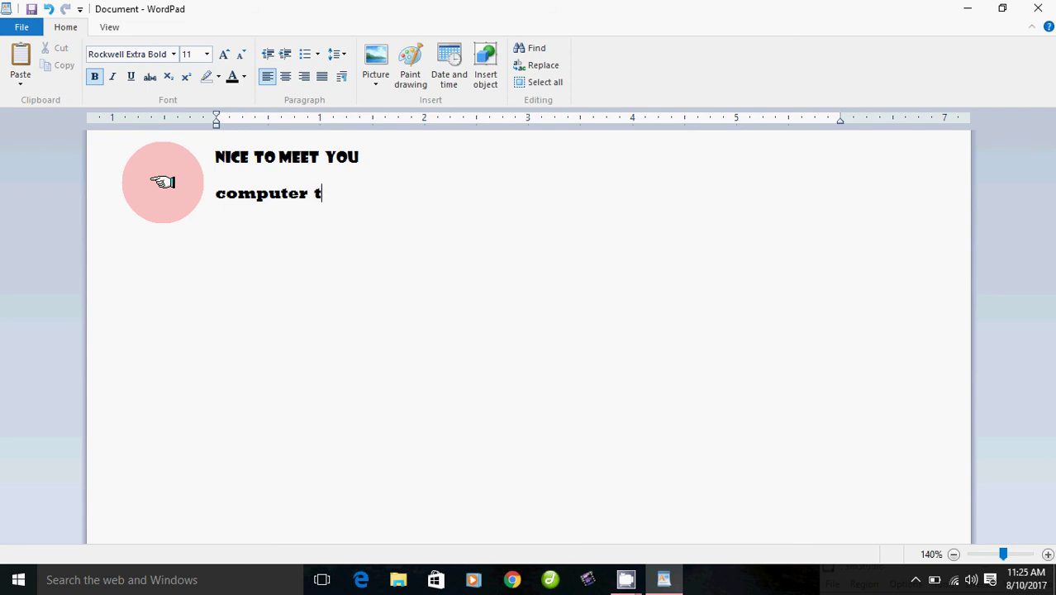
text(raining centre)
key(Return)
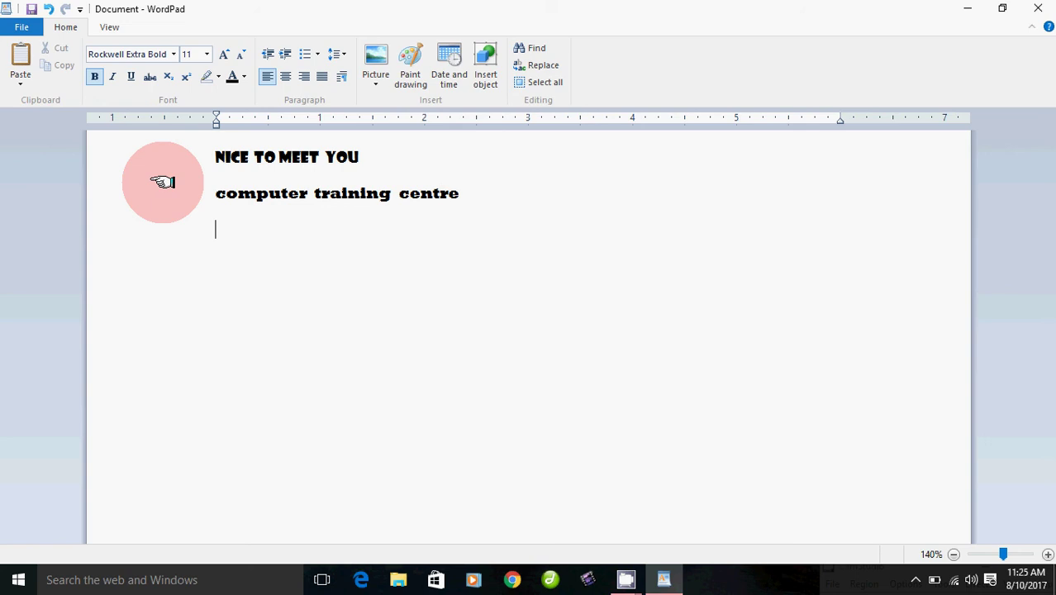
click(176, 55)
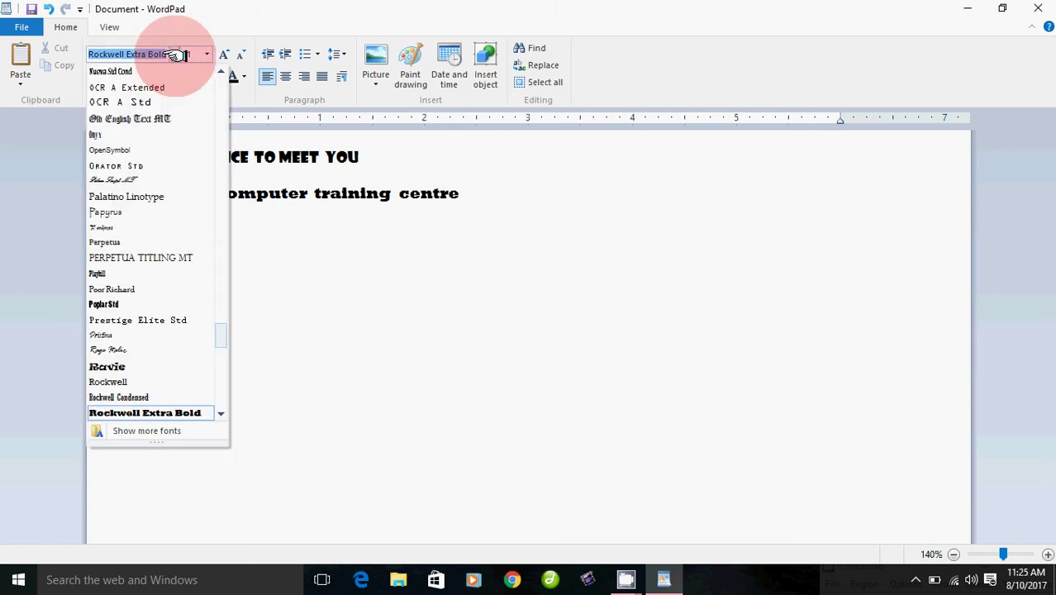
drag(224, 328, 224, 396)
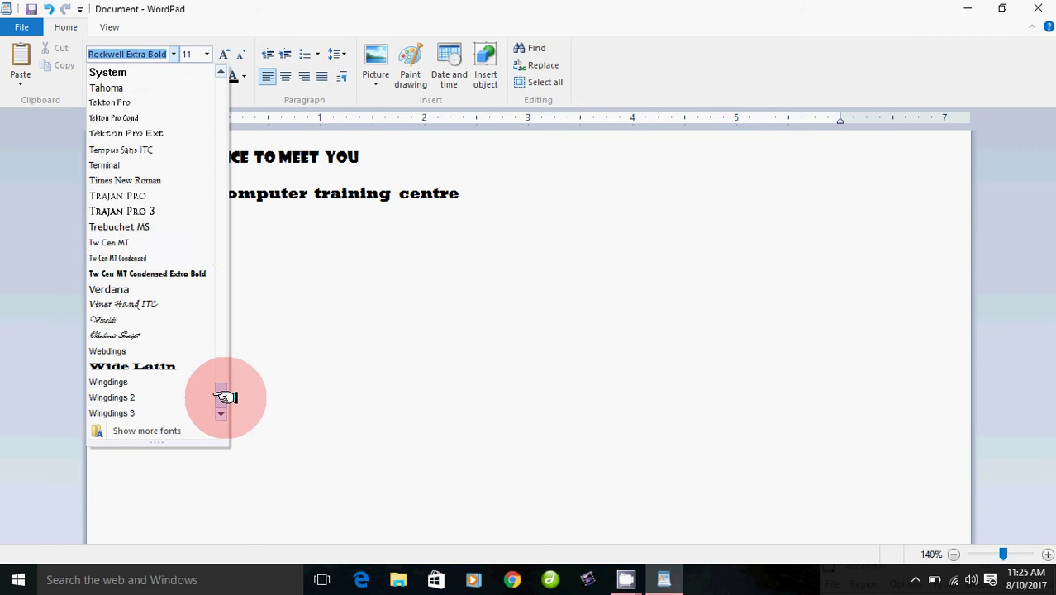
click(337, 292)
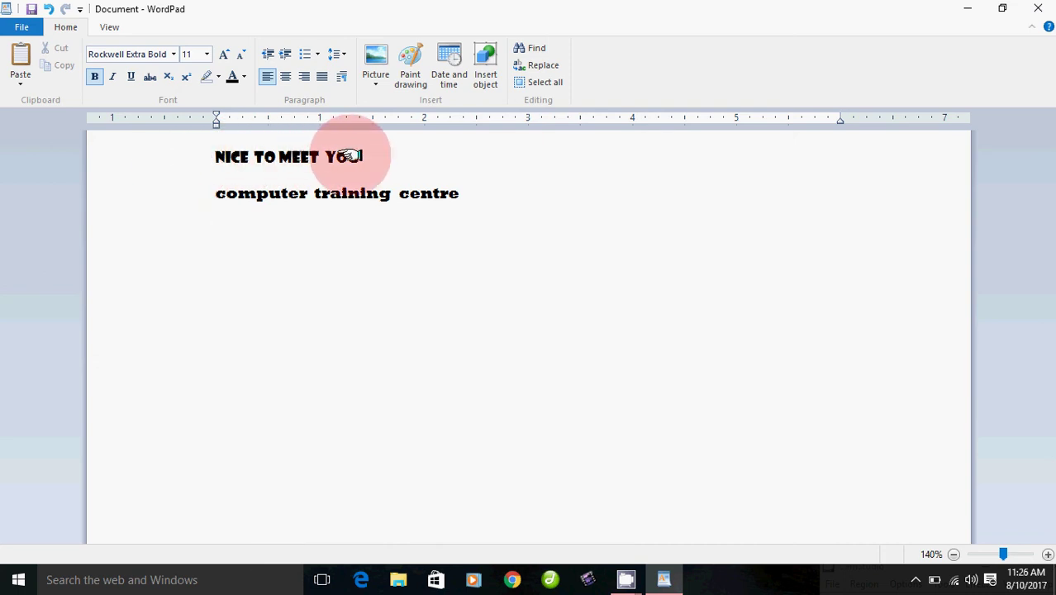
Step: Set the font size of the "NICE TO MEET YOU" line to 28, and choose size 48 for the empty third line
click(193, 157)
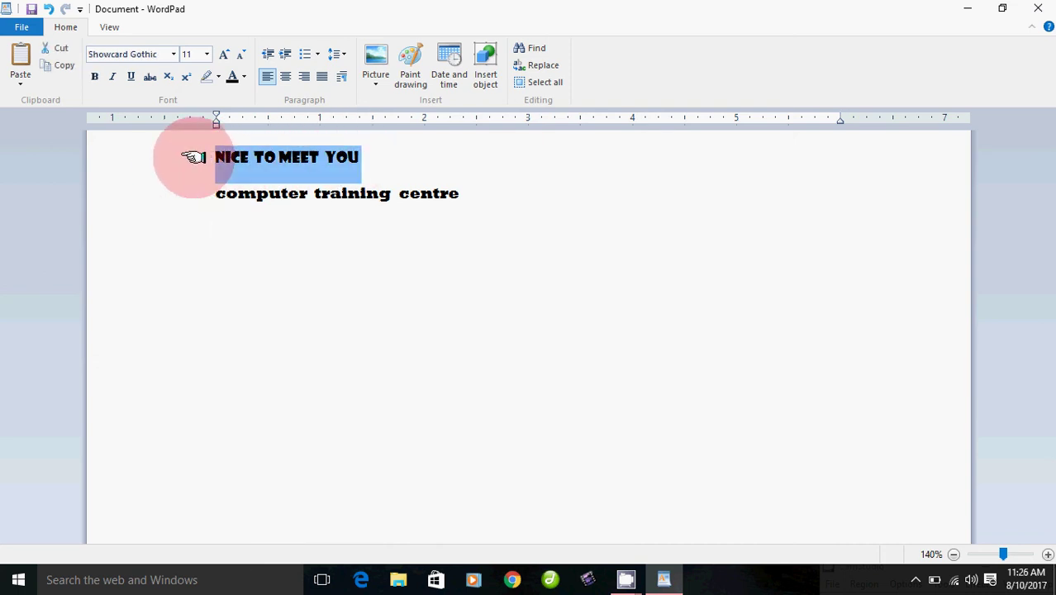
click(206, 54)
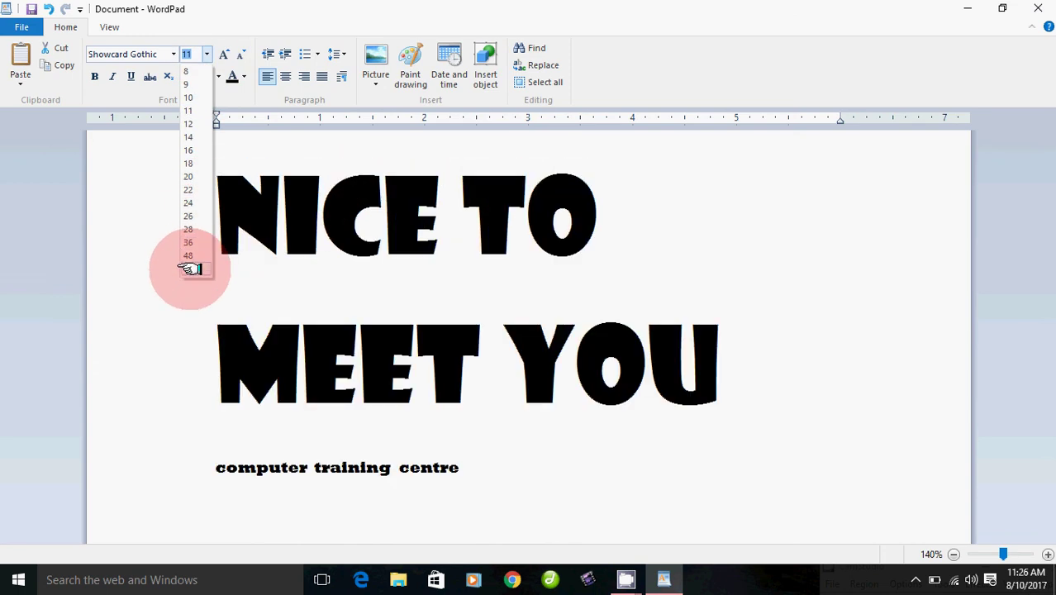
click(191, 228)
click(302, 356)
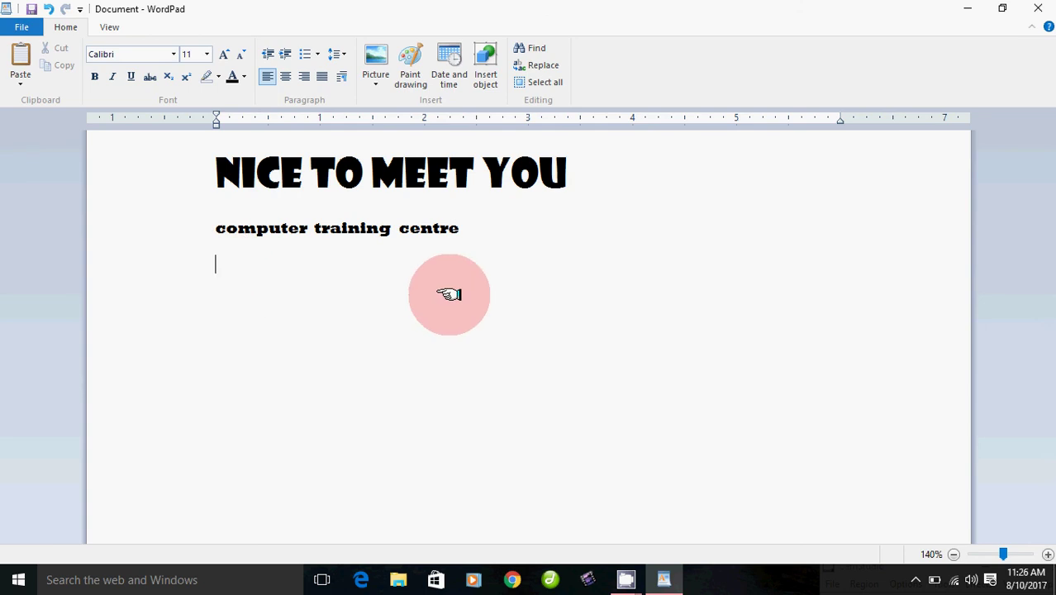
click(205, 54)
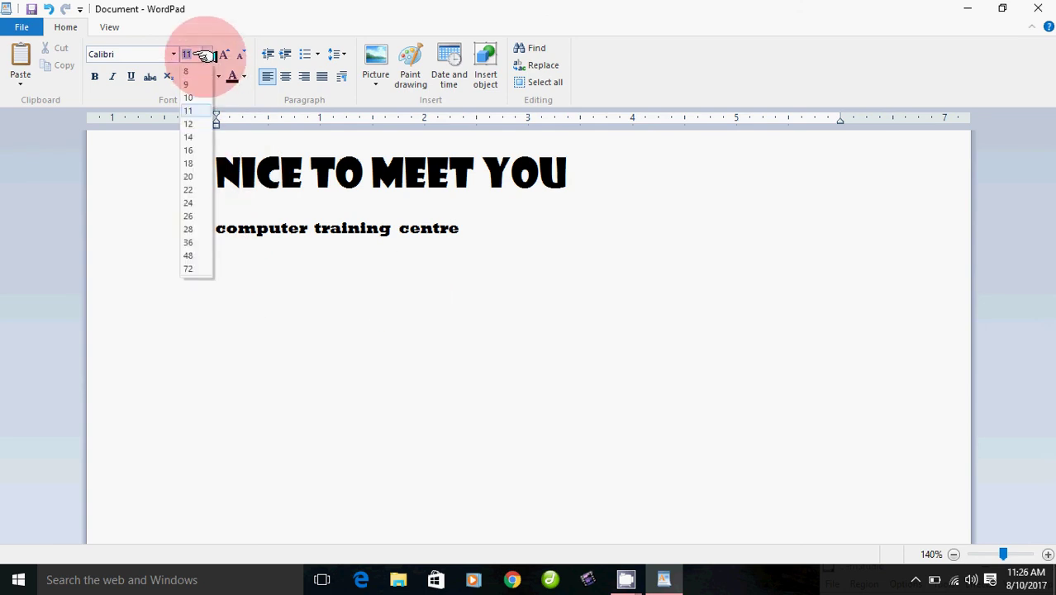
click(190, 255)
text(r)
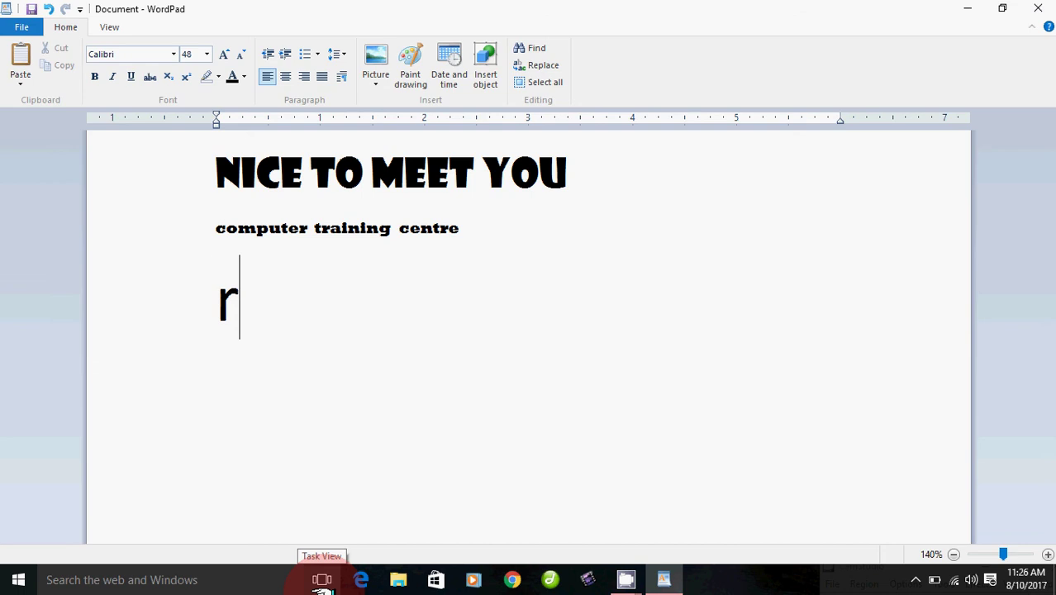
text(ahaam)
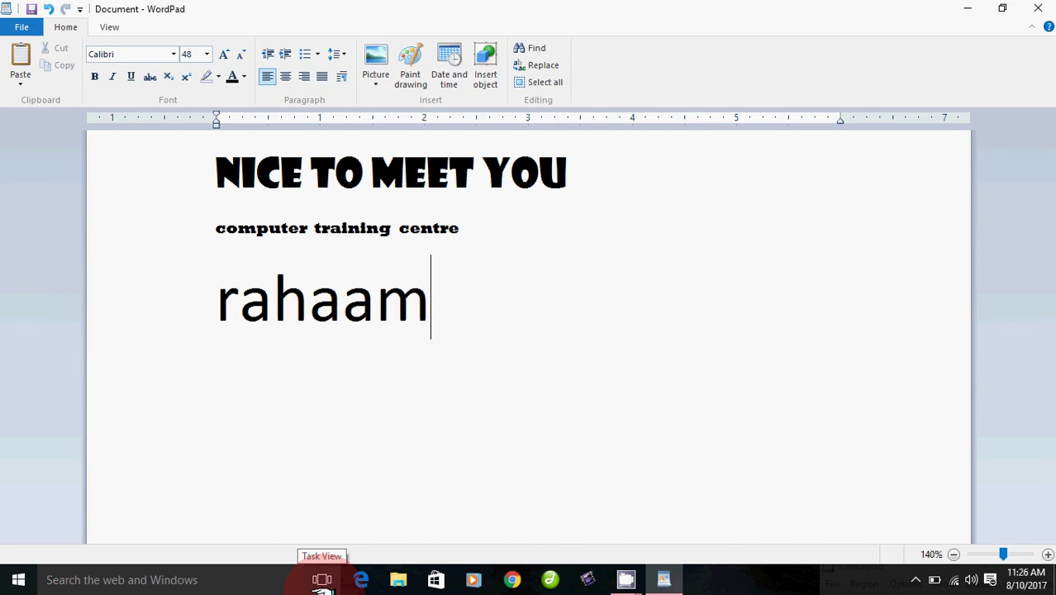
key(BackSpace)
key(BackSpace)
key(BackSpace)
key(BackSpace)
key(BackSpace)
key(BackSpace)
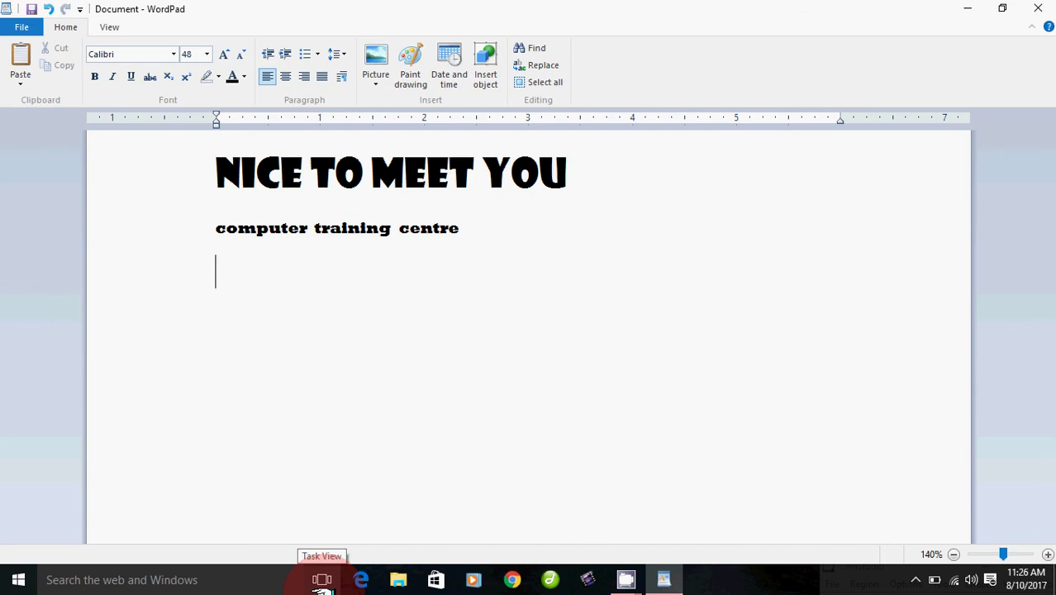
Step: Write the person's name with a capital initial on the third line and start a new line
text(Rahamathullah)
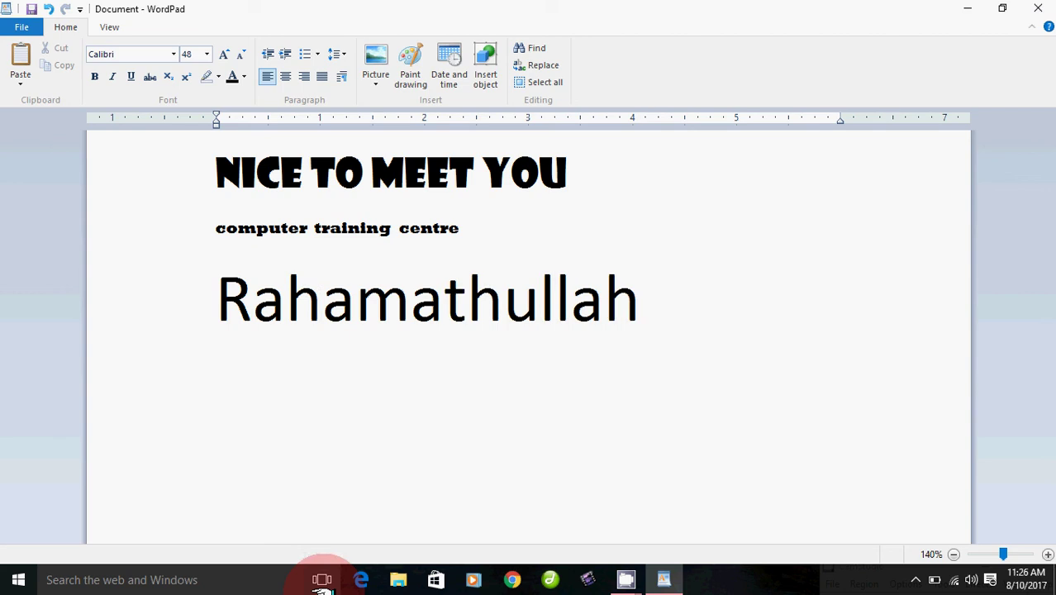
key(Return)
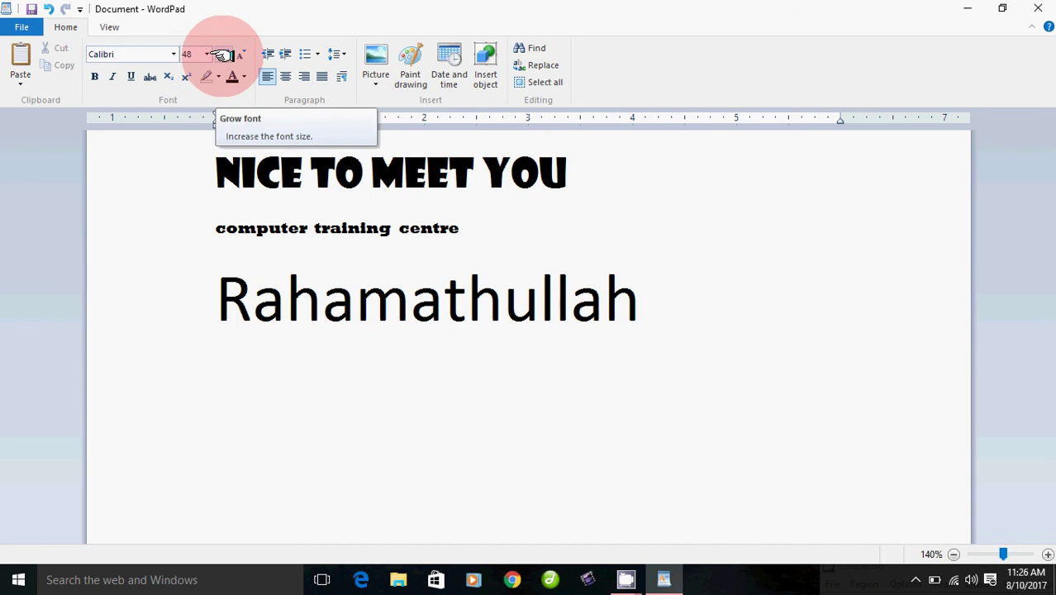
Step: Grow the font of the "computer training centre" line step by step to size 28
click(205, 237)
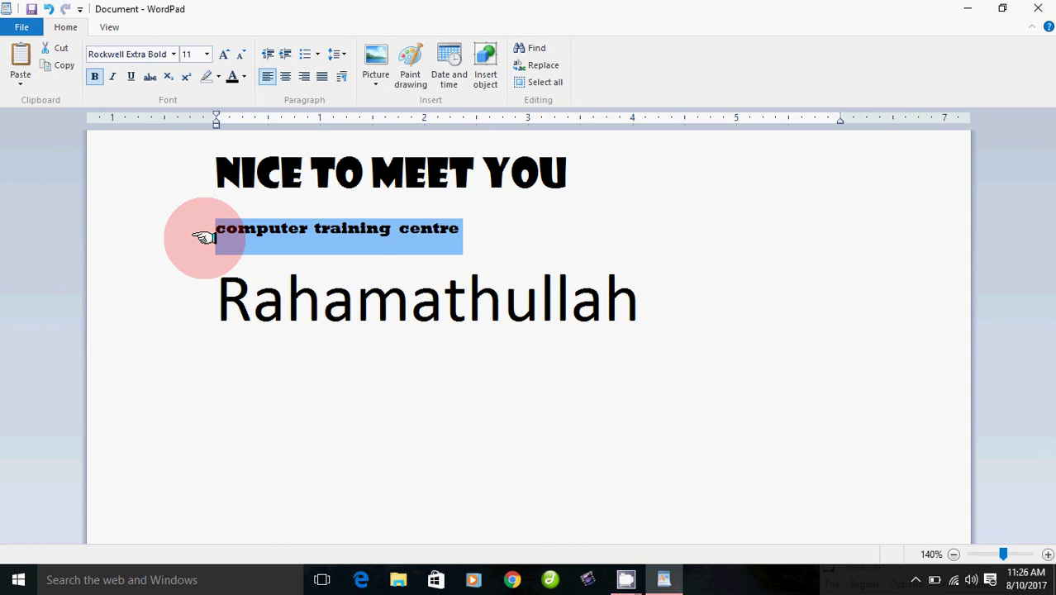
click(222, 54)
click(222, 55)
click(221, 54)
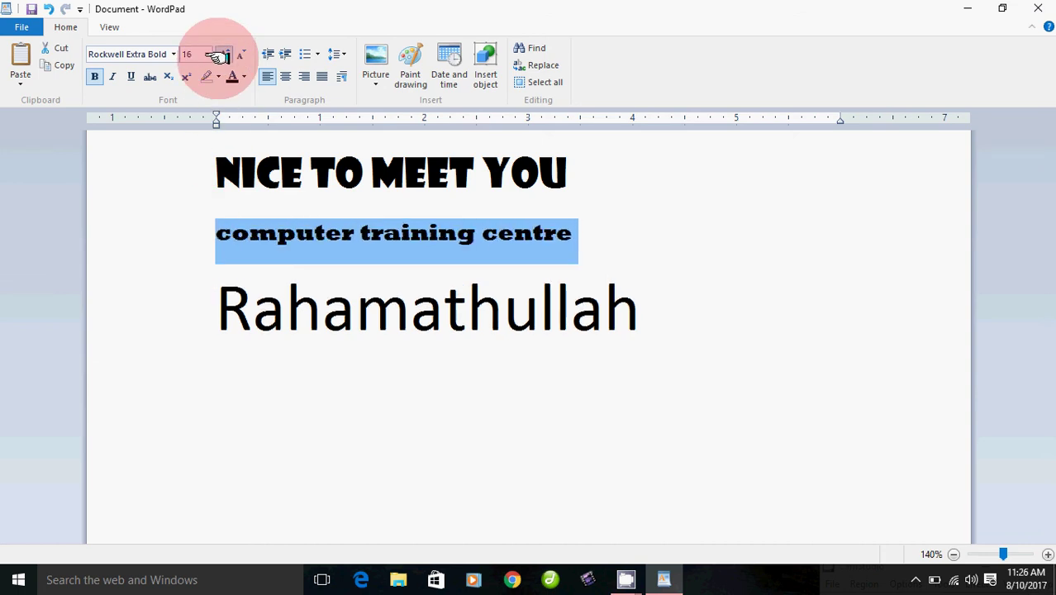
click(221, 55)
click(221, 54)
click(221, 54)
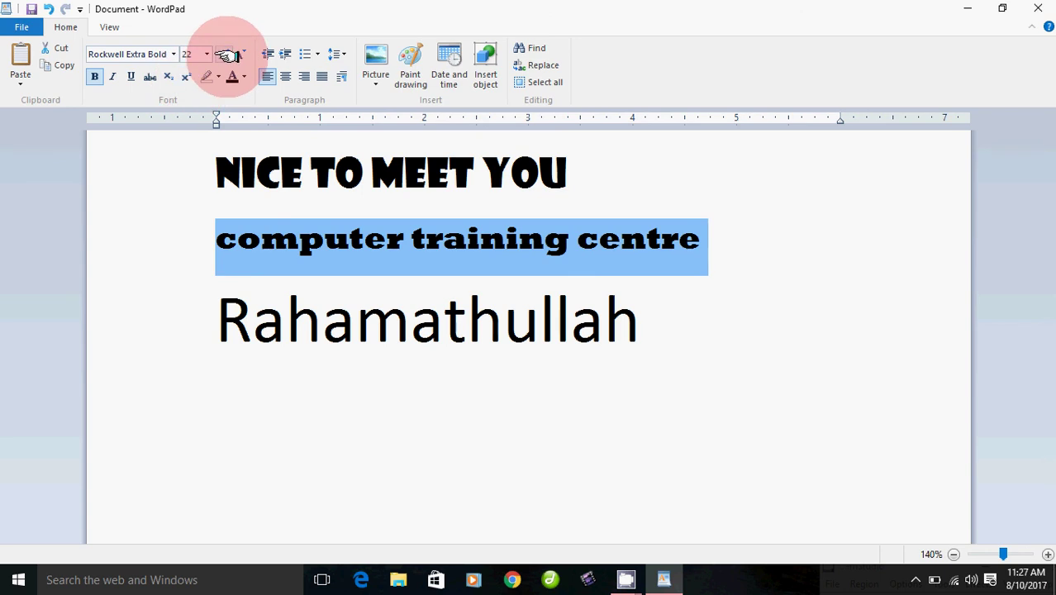
click(225, 55)
click(225, 54)
click(229, 55)
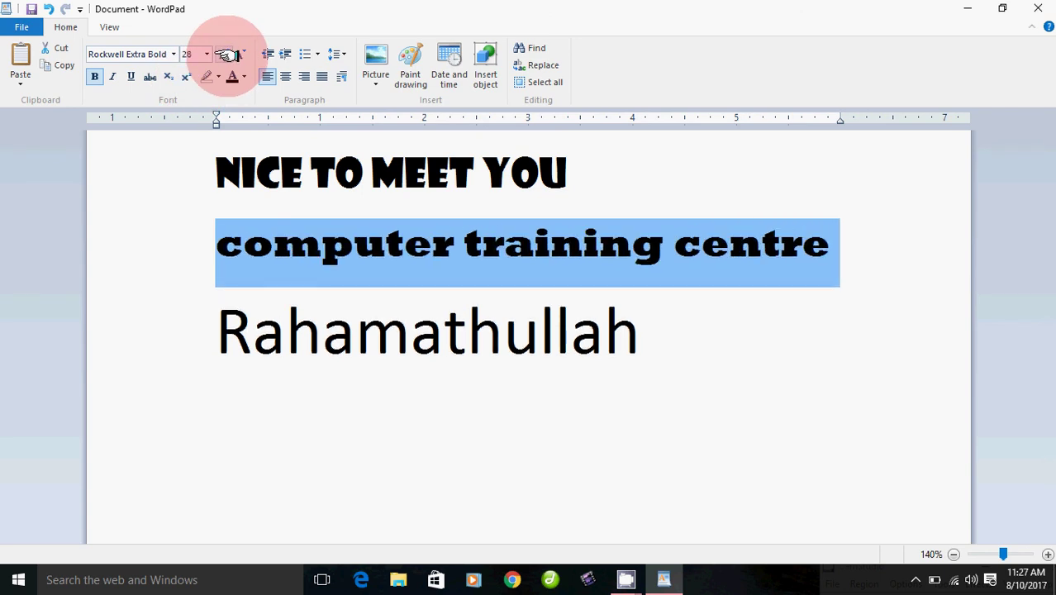
Step: Shrink the font of the "computer training centre" line step by step to size 18, and deselect the line
click(240, 53)
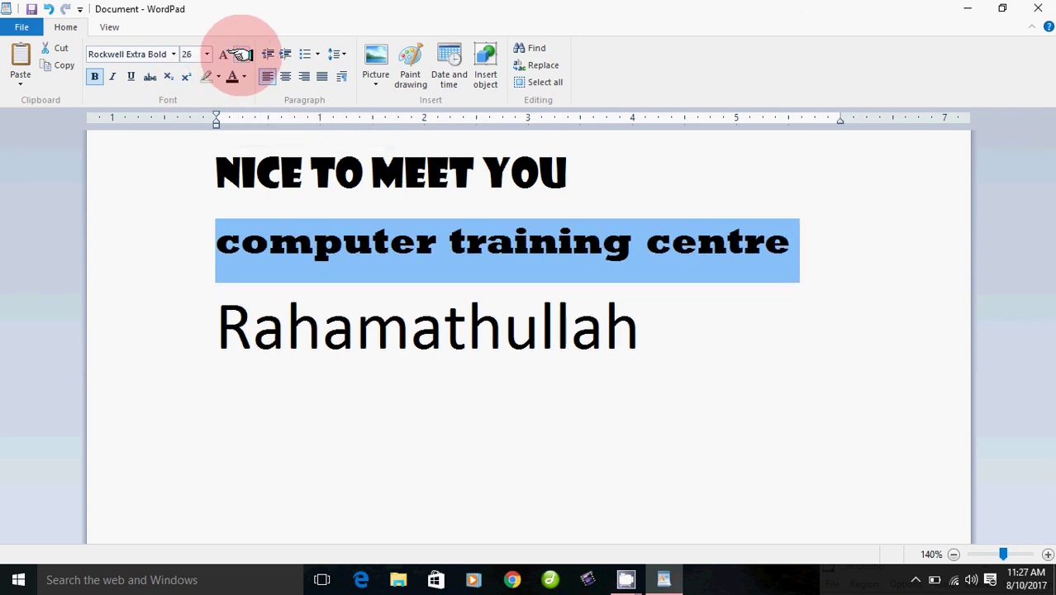
click(240, 53)
click(240, 53)
click(240, 55)
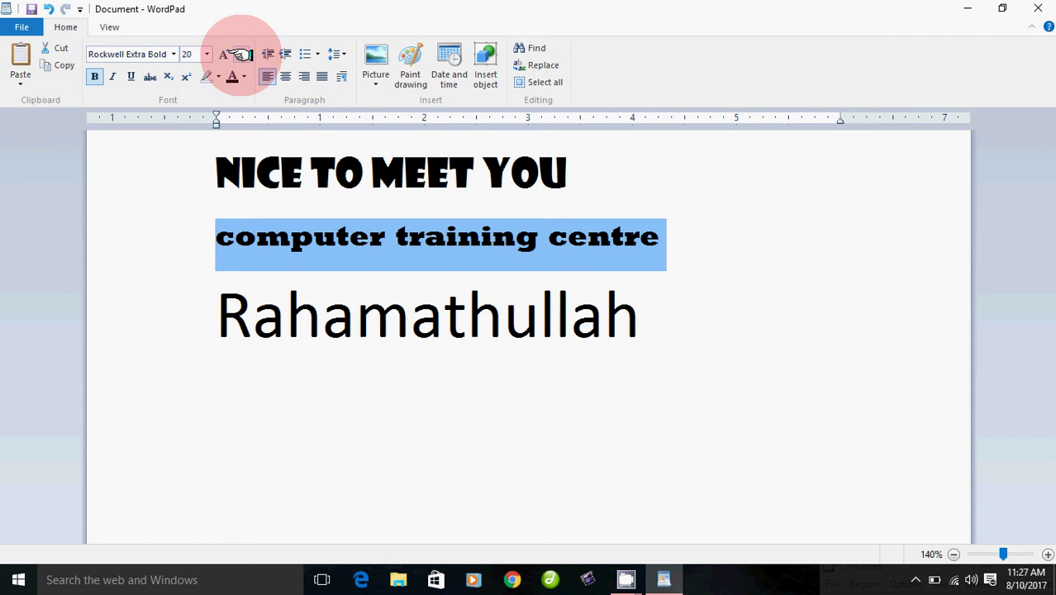
click(239, 54)
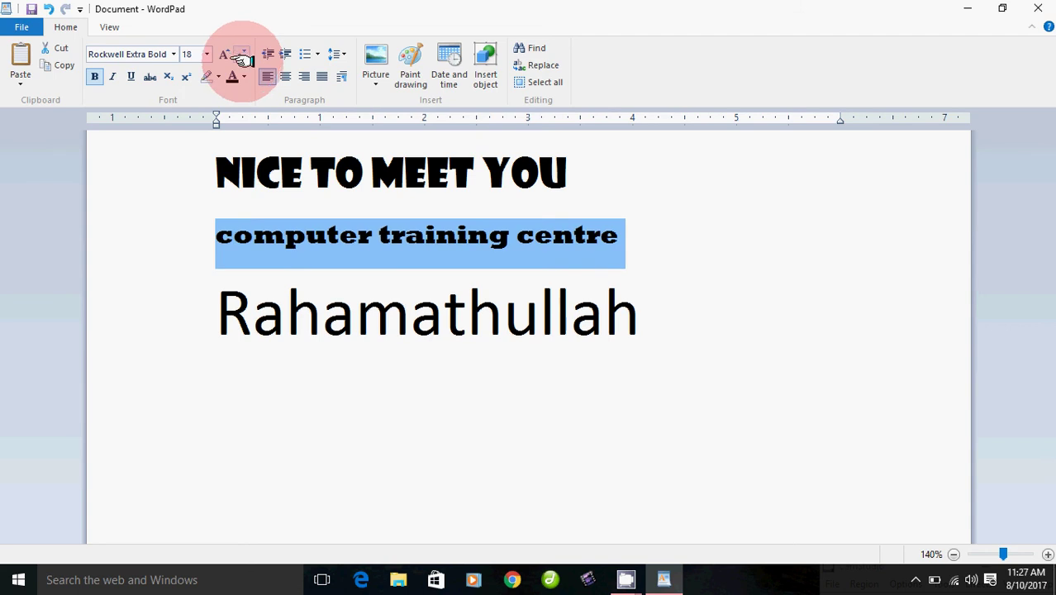
click(316, 374)
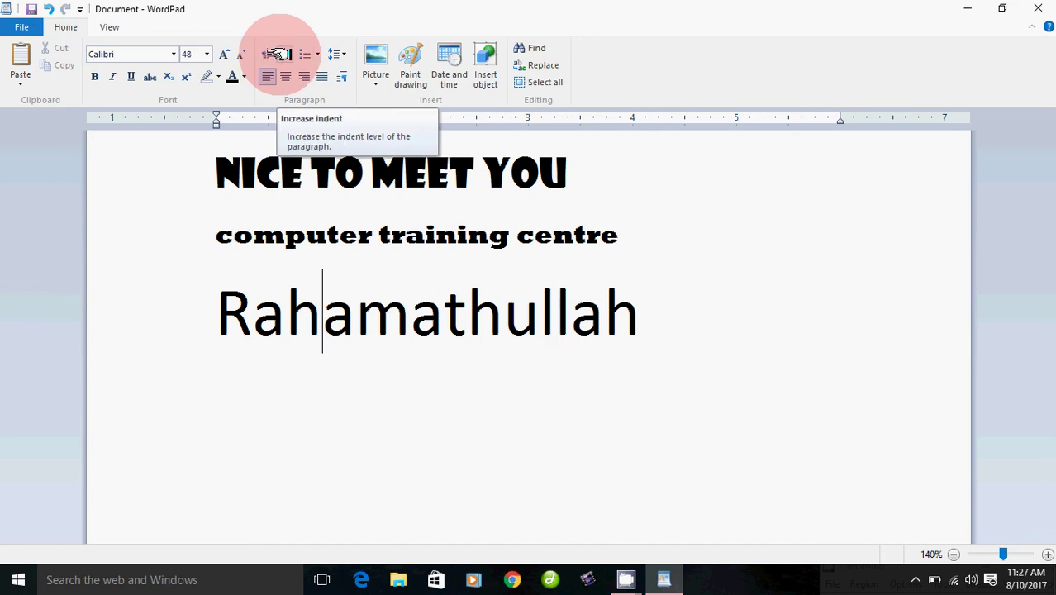
Step: Increase the indent of the name line by four levels
click(216, 312)
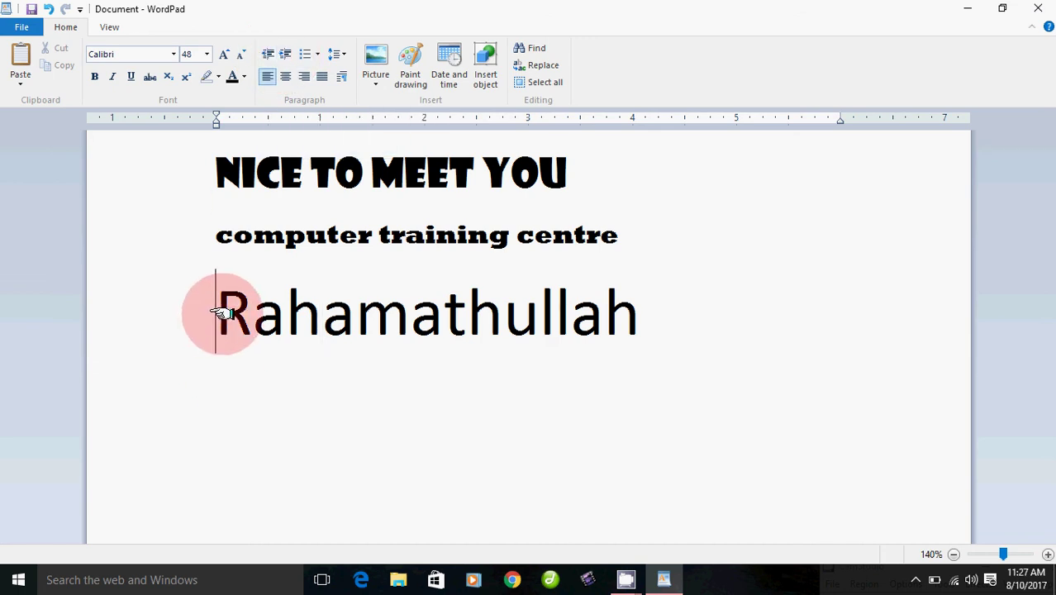
click(285, 53)
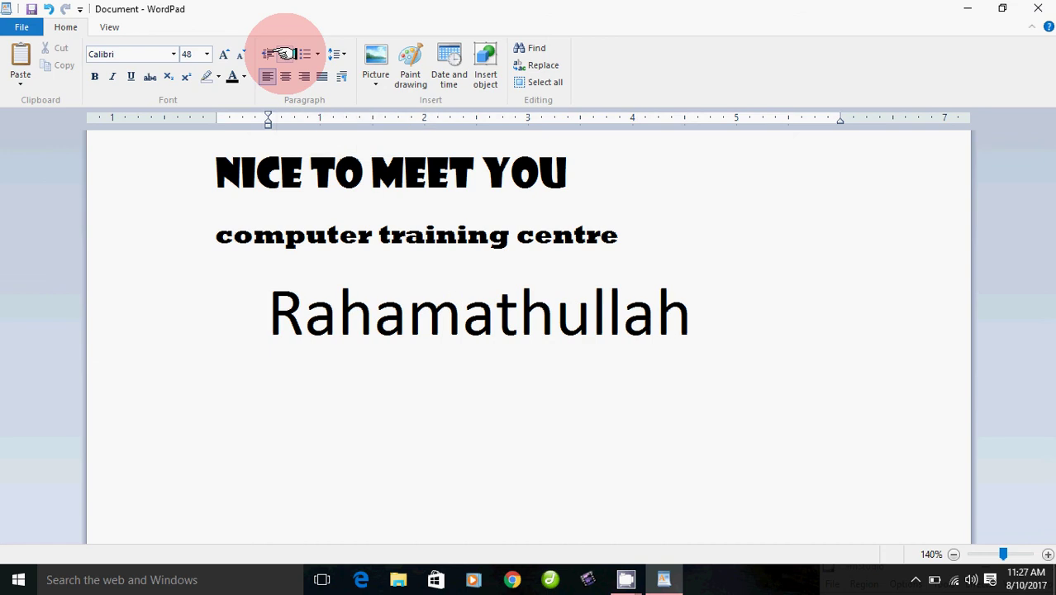
click(285, 53)
click(285, 54)
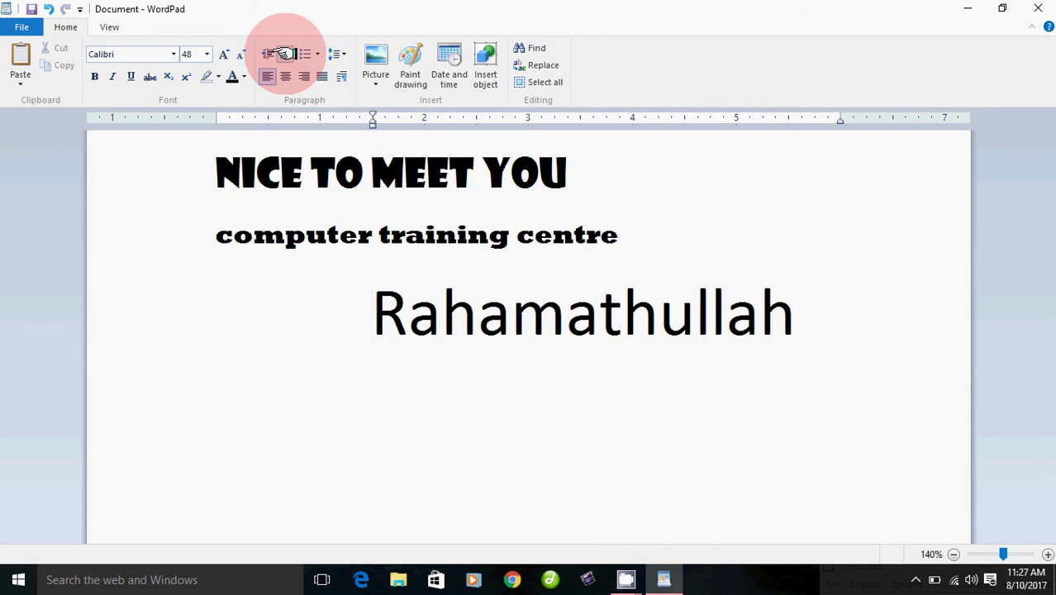
click(285, 54)
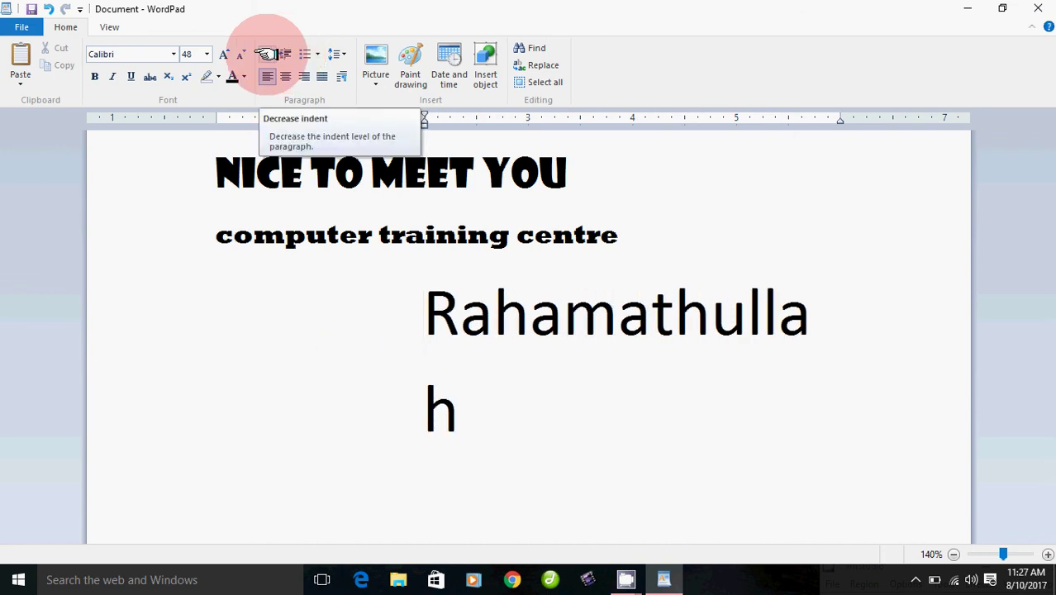
Step: Decrease the indent of the name line level by level back to the page margin
click(266, 54)
click(266, 55)
click(266, 55)
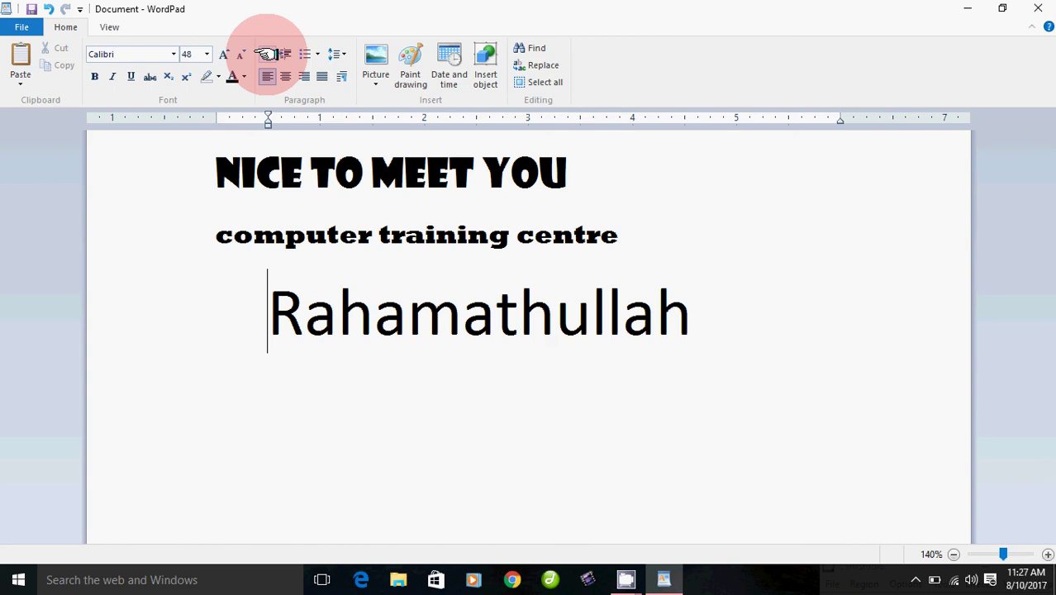
click(266, 55)
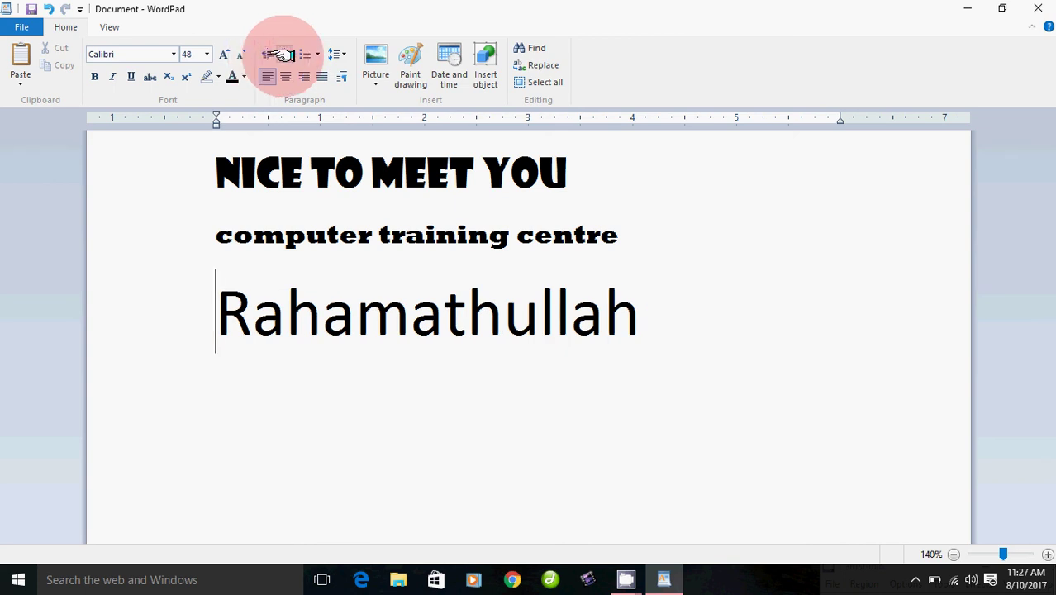
Step: Write "vollyball", "football" and "cricket" on three separate lines below the name
click(321, 55)
click(353, 375)
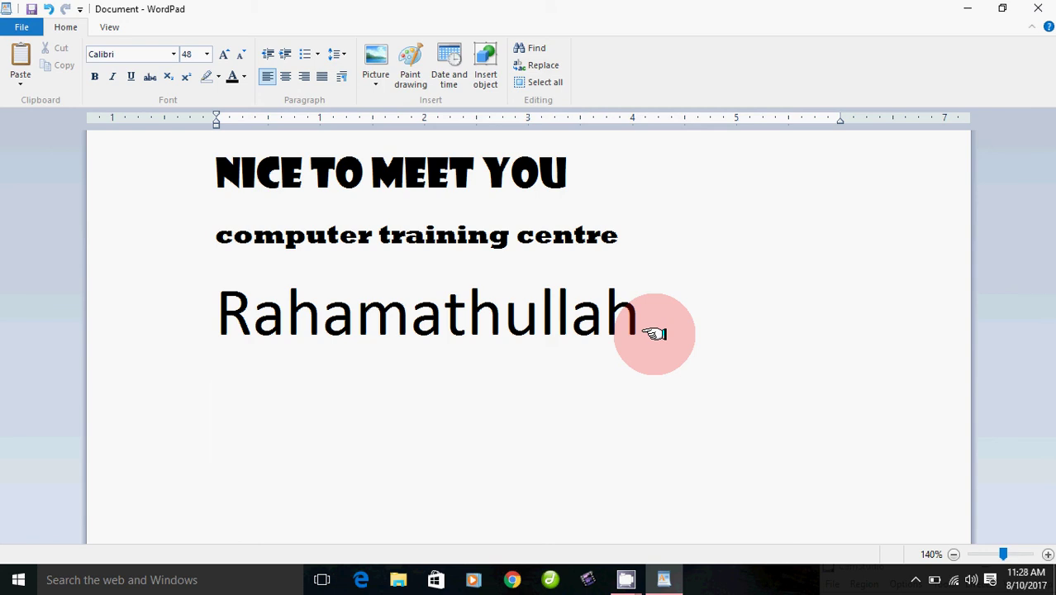
text(vo)
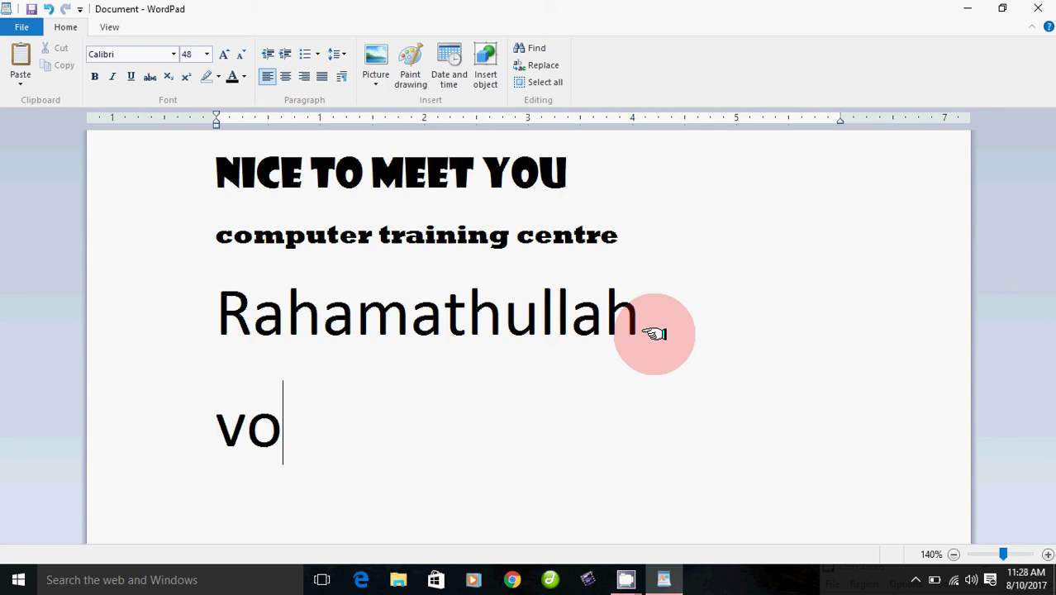
text(llyball)
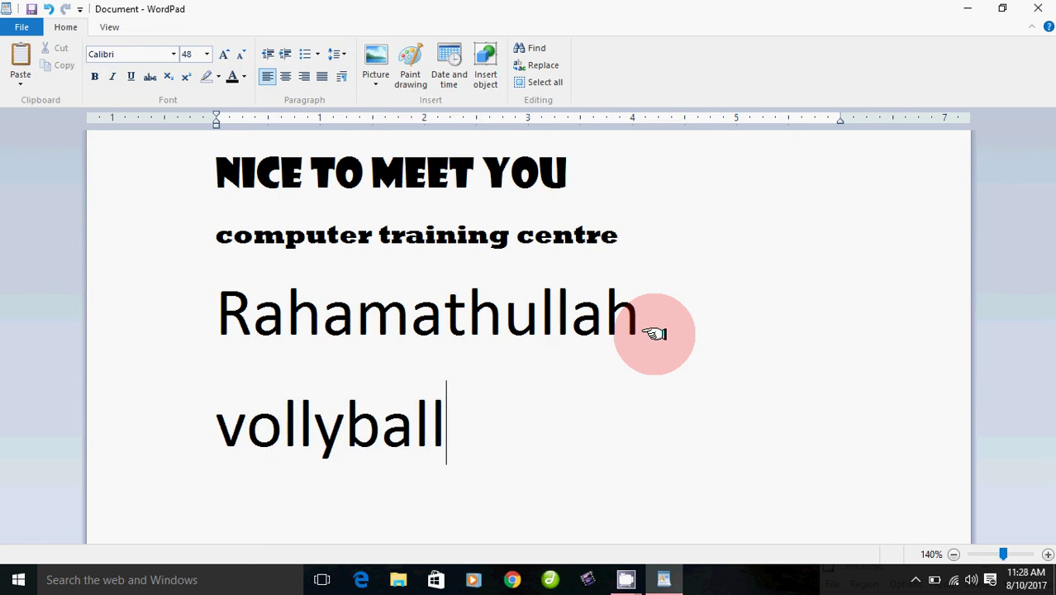
key(Return)
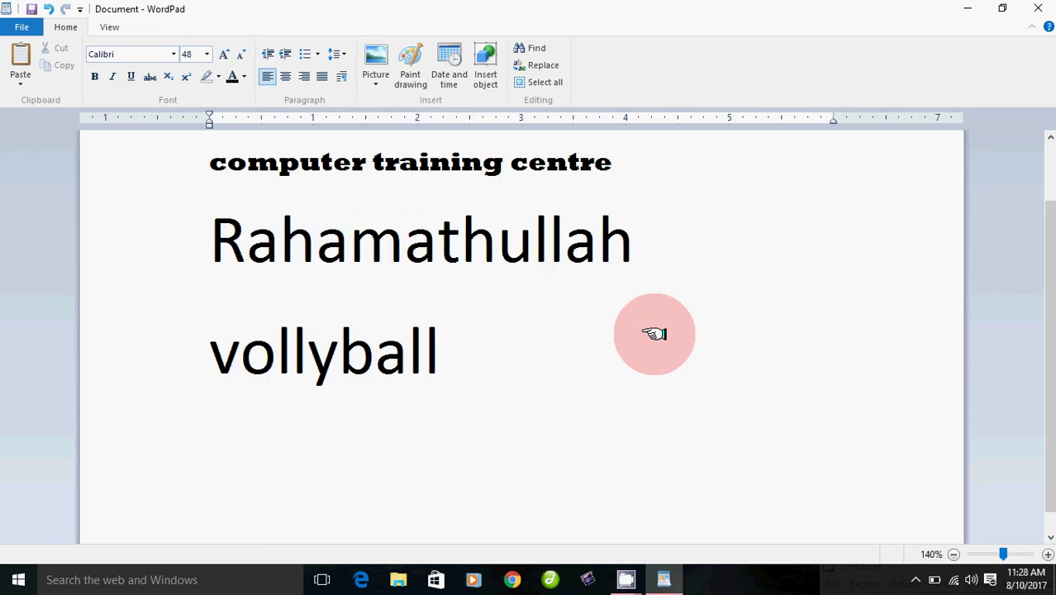
text(footbal)
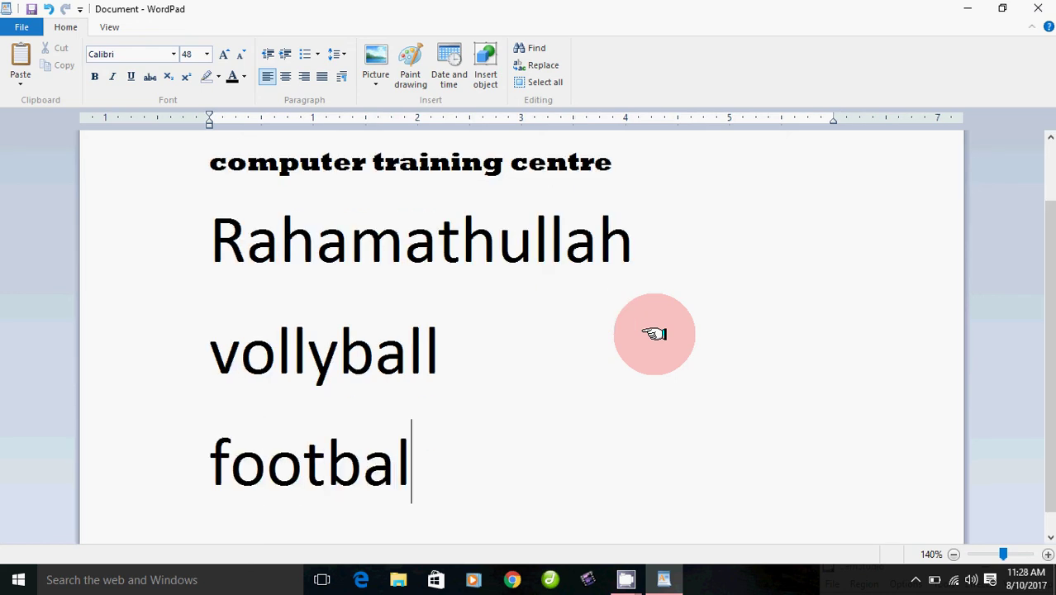
key(Return)
click(413, 308)
text(l)
key(Return)
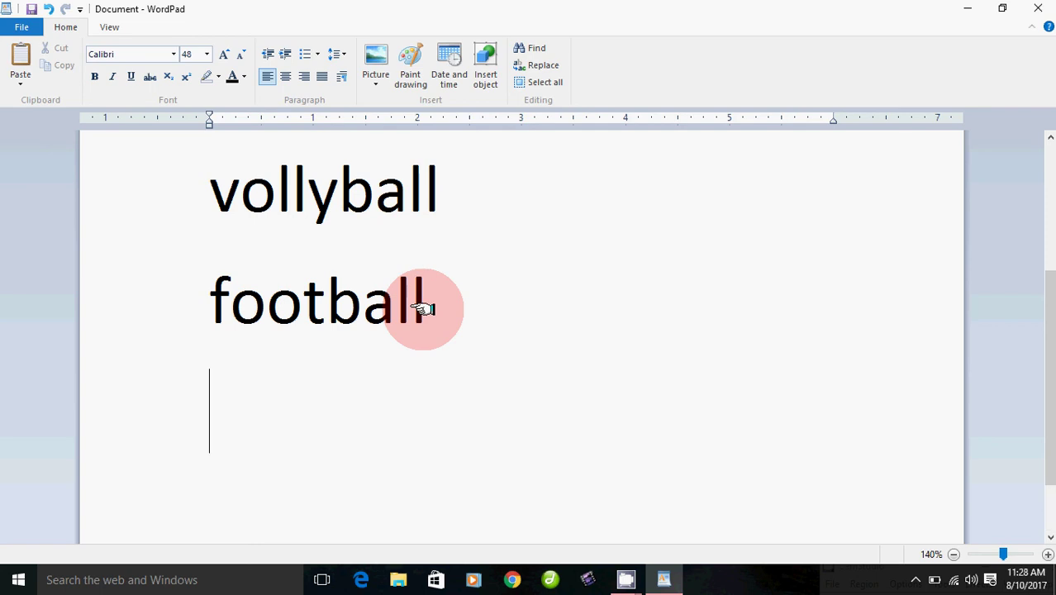
text(C)
key(BackSpace)
text(cricket)
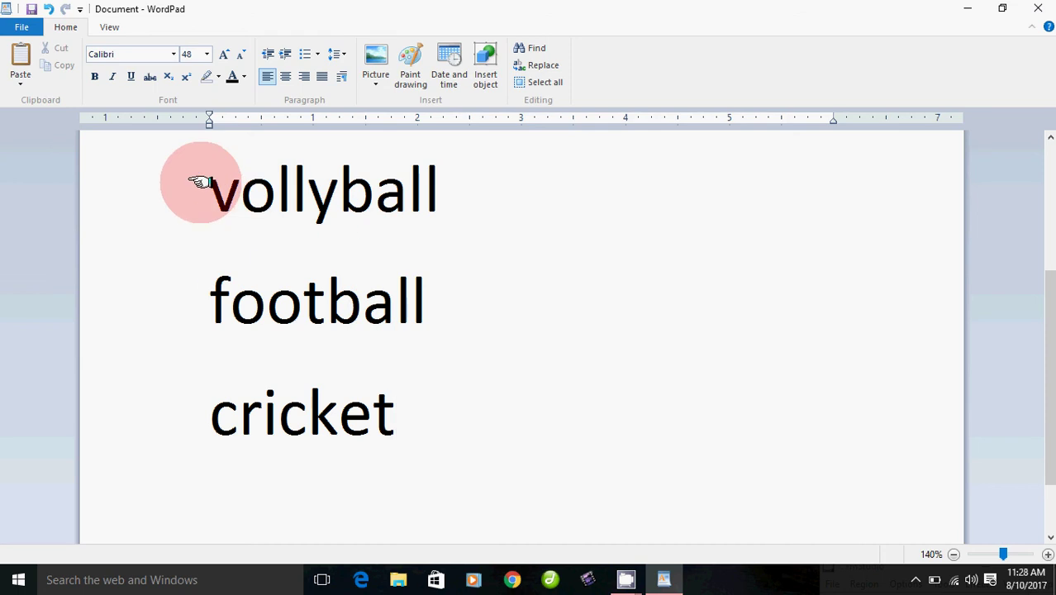
Step: Format the three sport lines as a list with lowercase letters a, b, c
drag(201, 182, 272, 418)
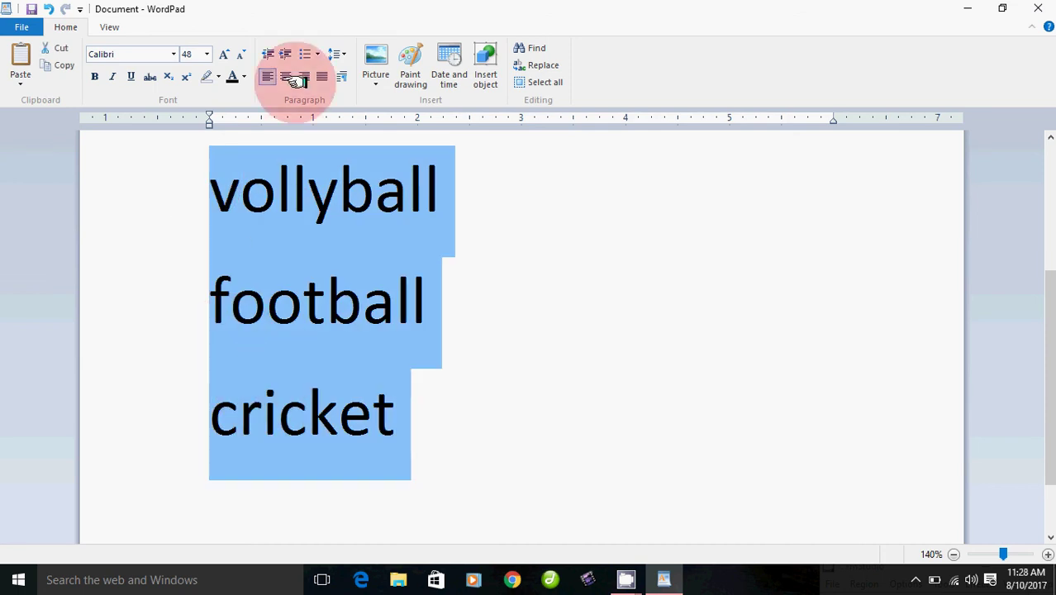
click(317, 54)
click(322, 157)
click(787, 425)
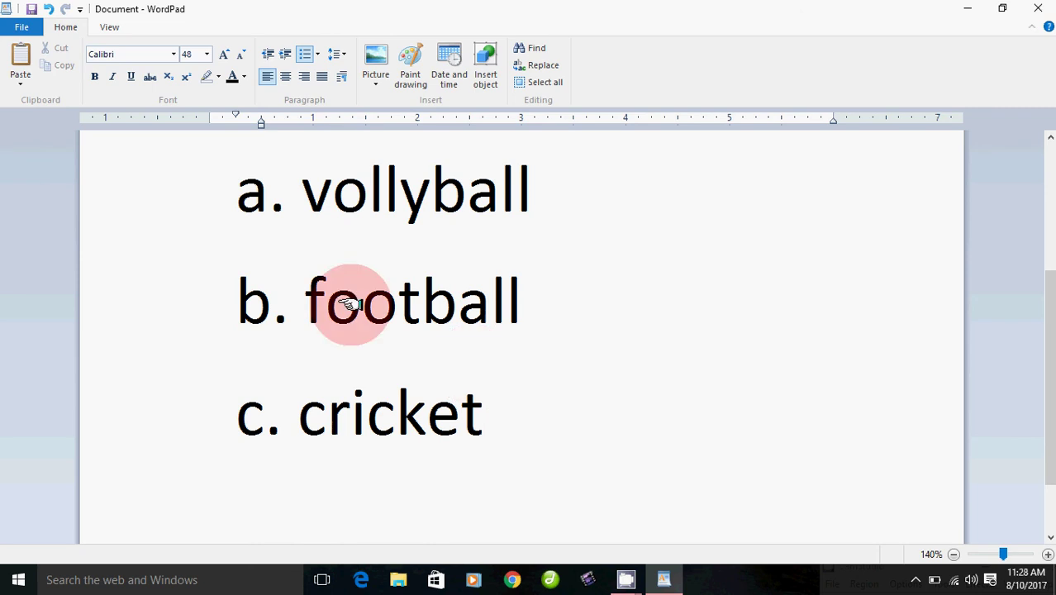
Step: Change the list style of the three sport lines to round bullets
mouse_move(252, 189)
mouse_down()
mouse_move(207, 198)
mouse_move(236, 353)
mouse_move(271, 412)
mouse_up()
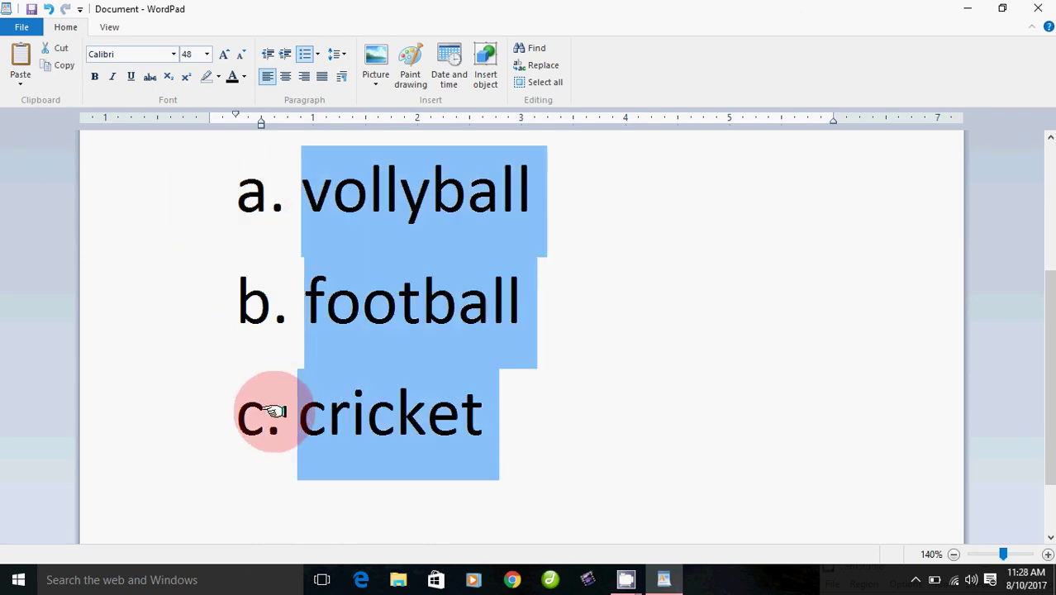
click(317, 54)
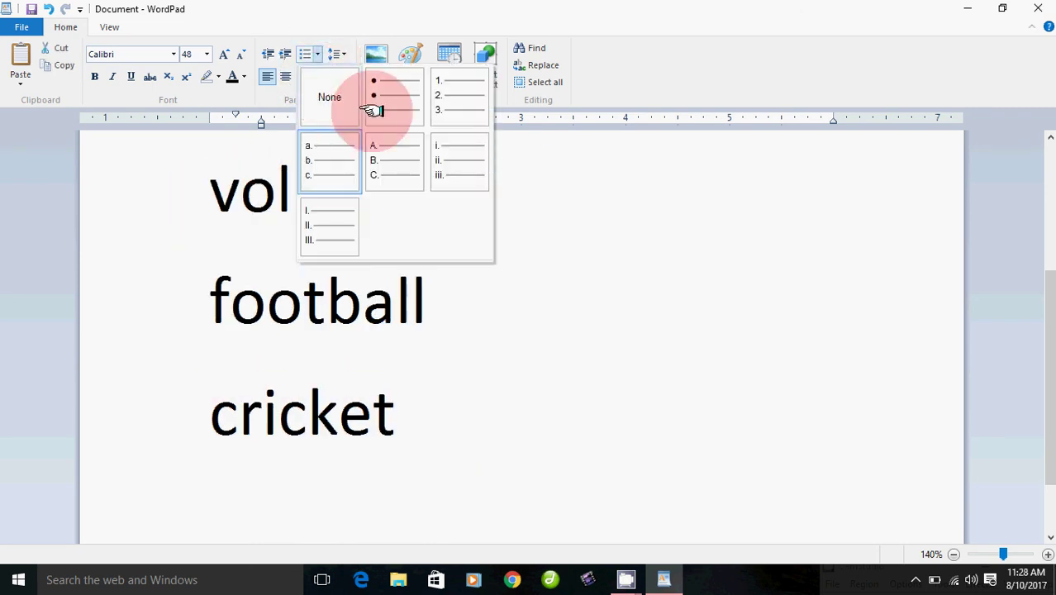
click(396, 103)
click(750, 441)
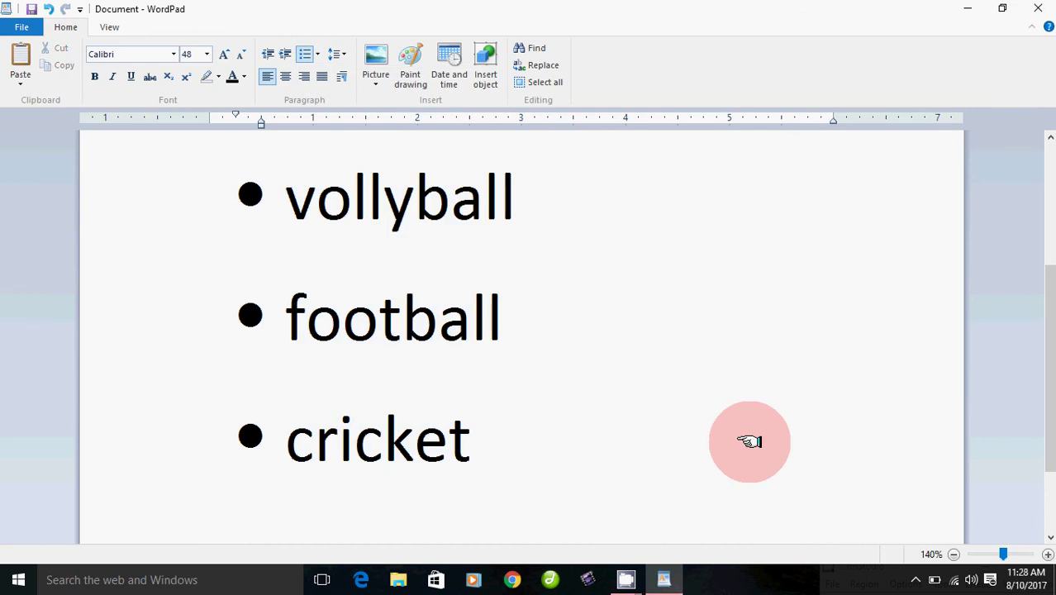
scroll(749, 441, up, 3)
scroll(750, 442, down, 5)
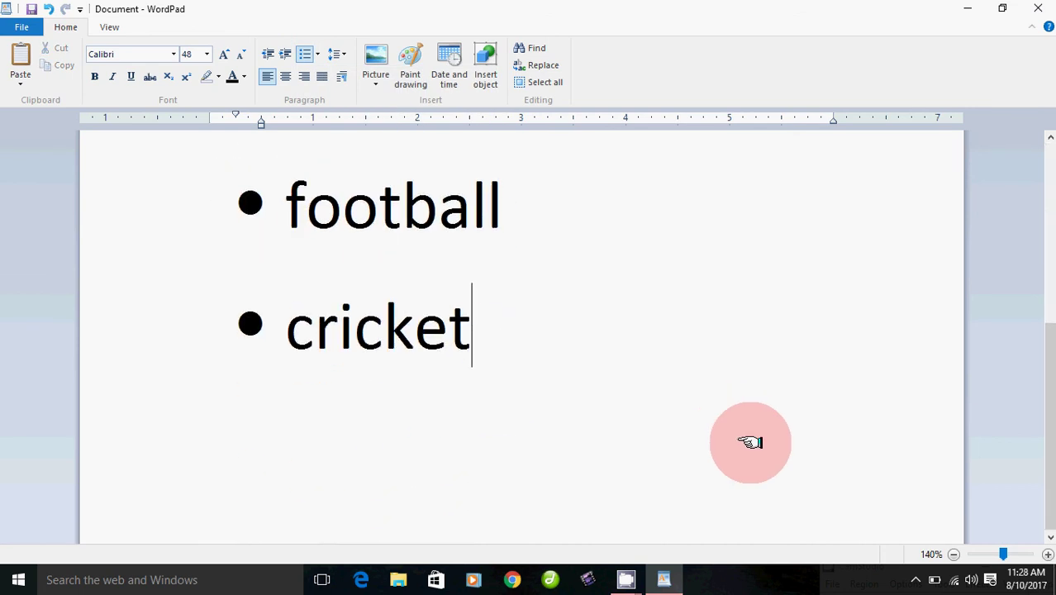
scroll(749, 441, up, 5)
scroll(749, 441, down, 5)
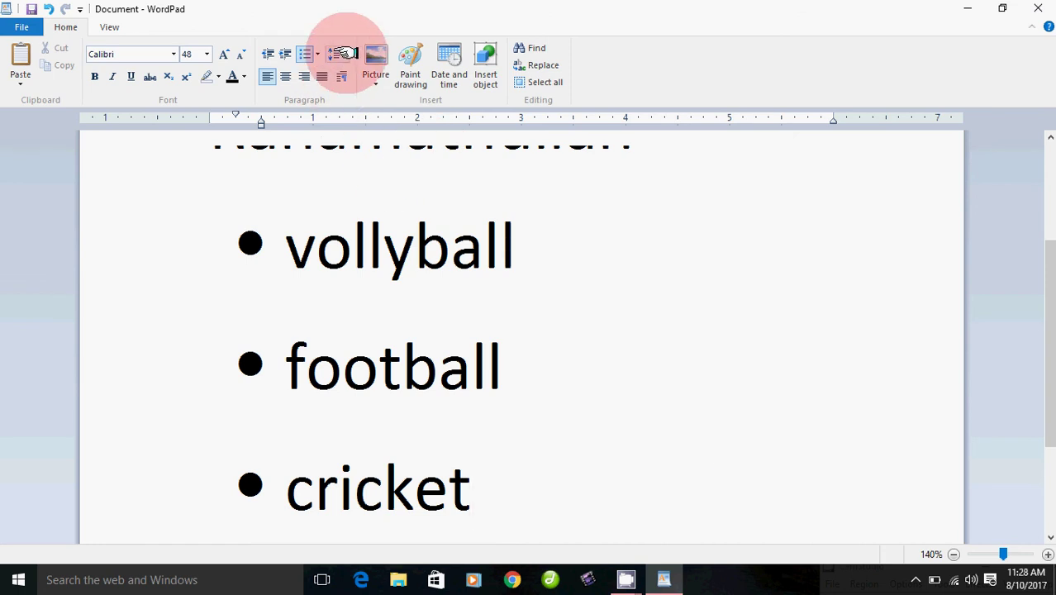
Step: Select the whole document text, from the "NICE TO MEET YOU" line through the bulleted sports, and delete it
click(774, 371)
scroll(743, 367, up, 3)
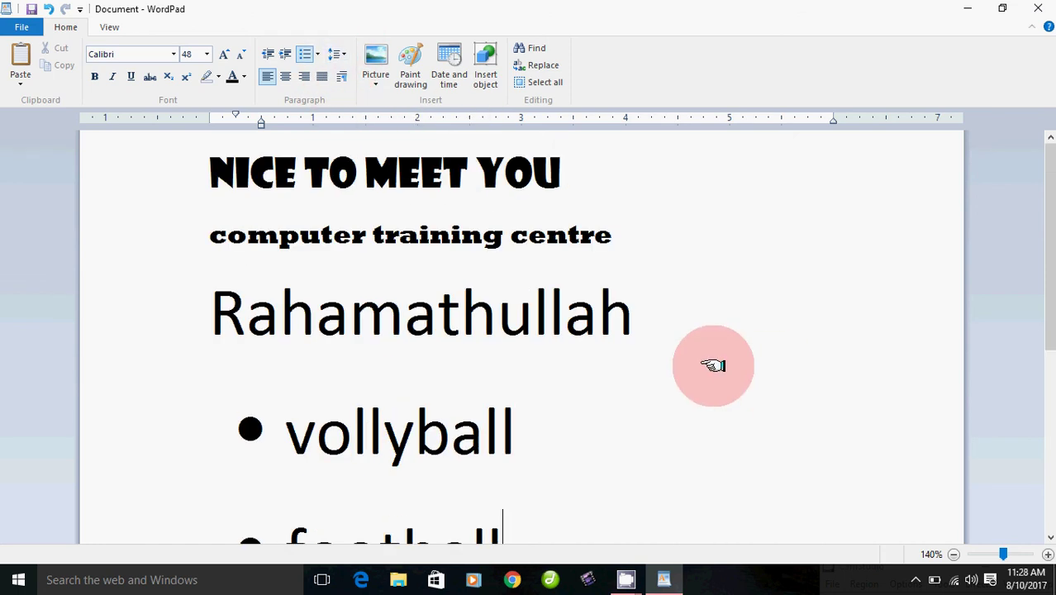
drag(179, 174, 213, 320)
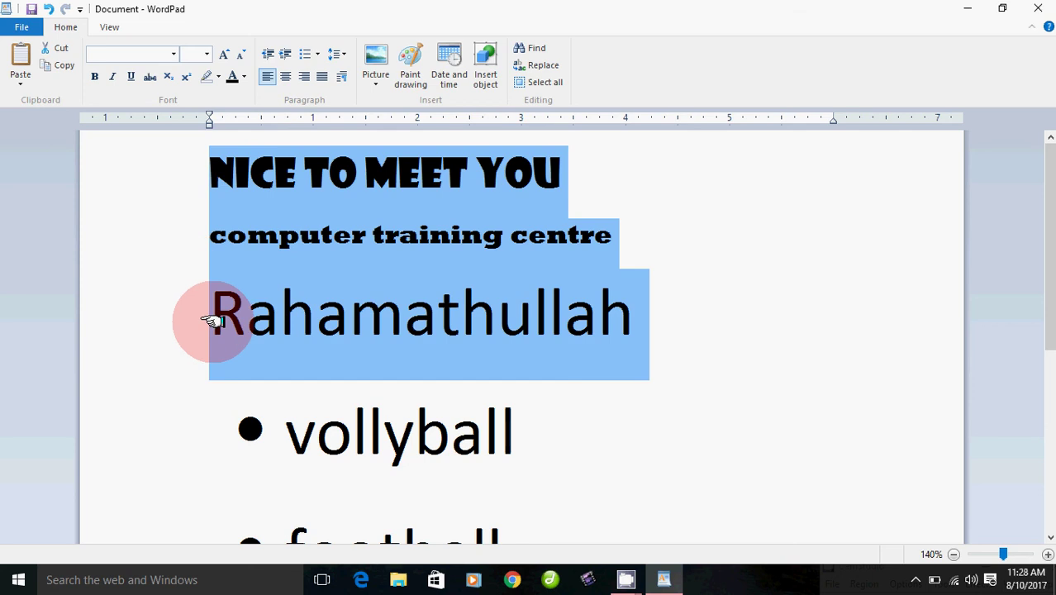
drag(214, 320, 213, 320)
scroll(213, 320, down, 3)
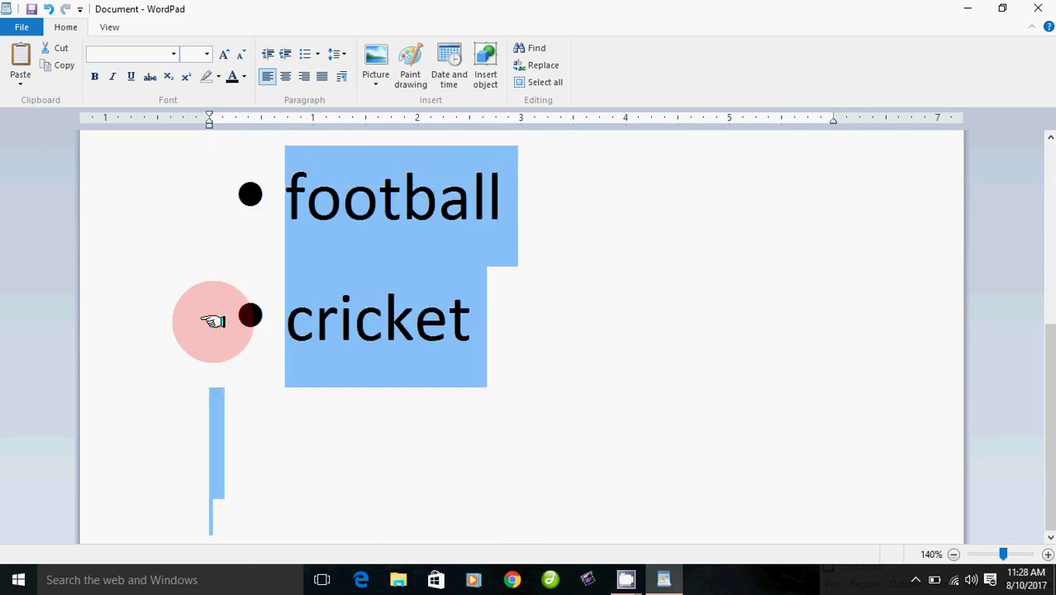
key(Delete)
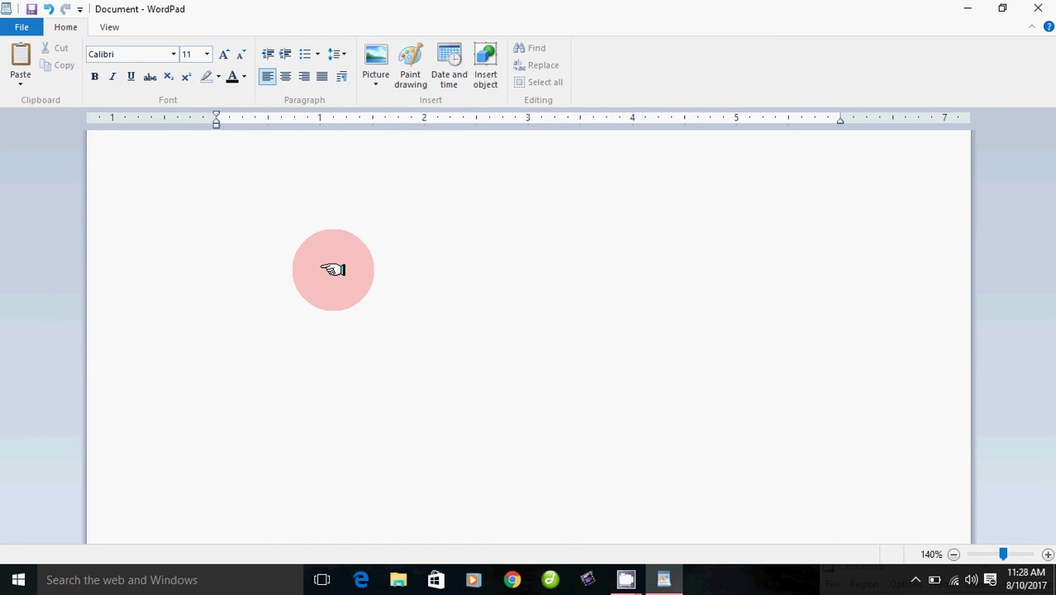
Step: Paste "The secret to making money" at the start of the empty document and repeat it over several lines as one paragraph
right_click(298, 229)
click(335, 272)
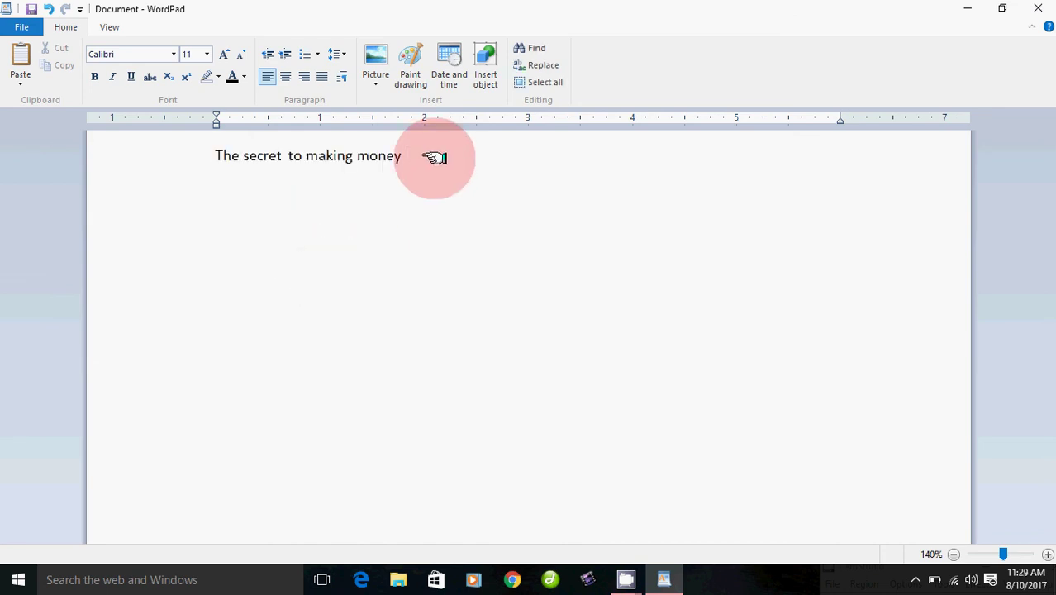
key(ctrl+v)
key(ctrl+v)
key(ctrl+v)
key(ctrl+v)
key(ctrl+v)
key(ctrl+v)
key(ctrl+v)
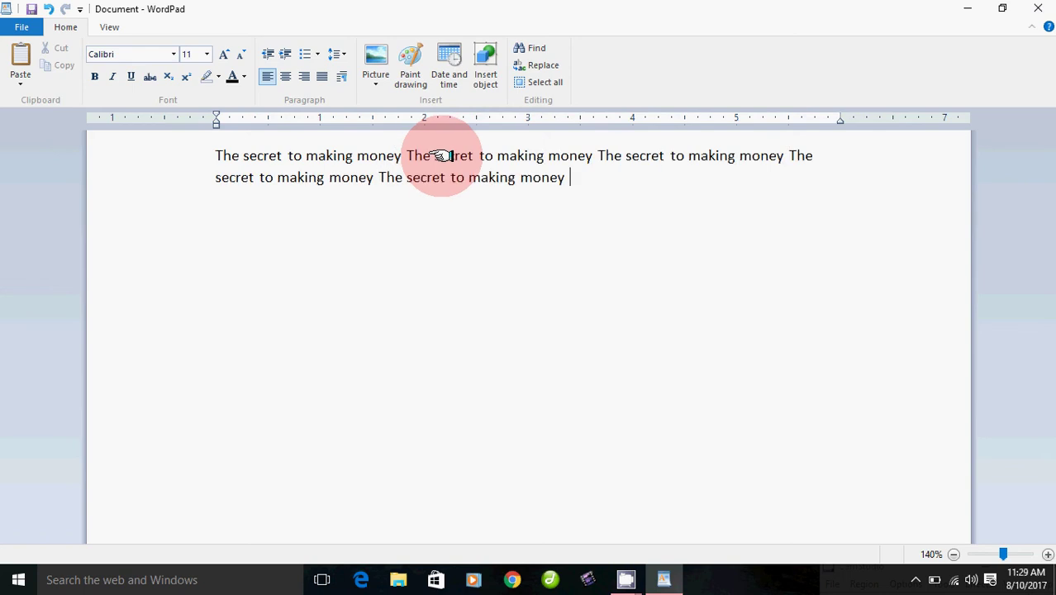
key(ctrl+v)
key(ctrl+v)
key(ctrl+v)
key(ctrl+v)
Step: Insert more copies of "The secret to making money" inside the second "secret" of the first line
click(442, 155)
key(ctrl+v)
key(ctrl+v)
key(ctrl+v)
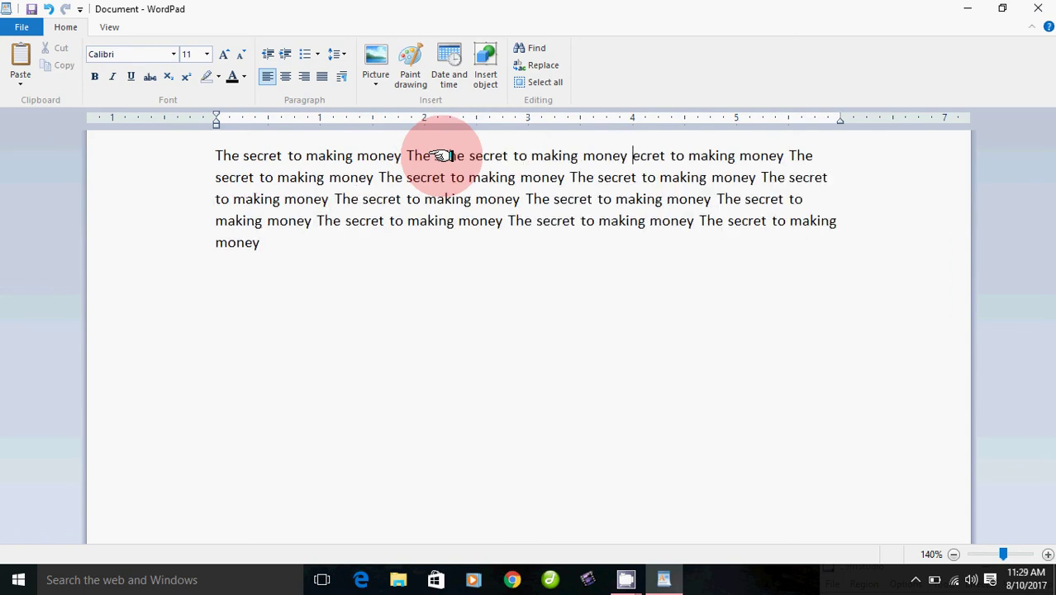
key(ctrl+v)
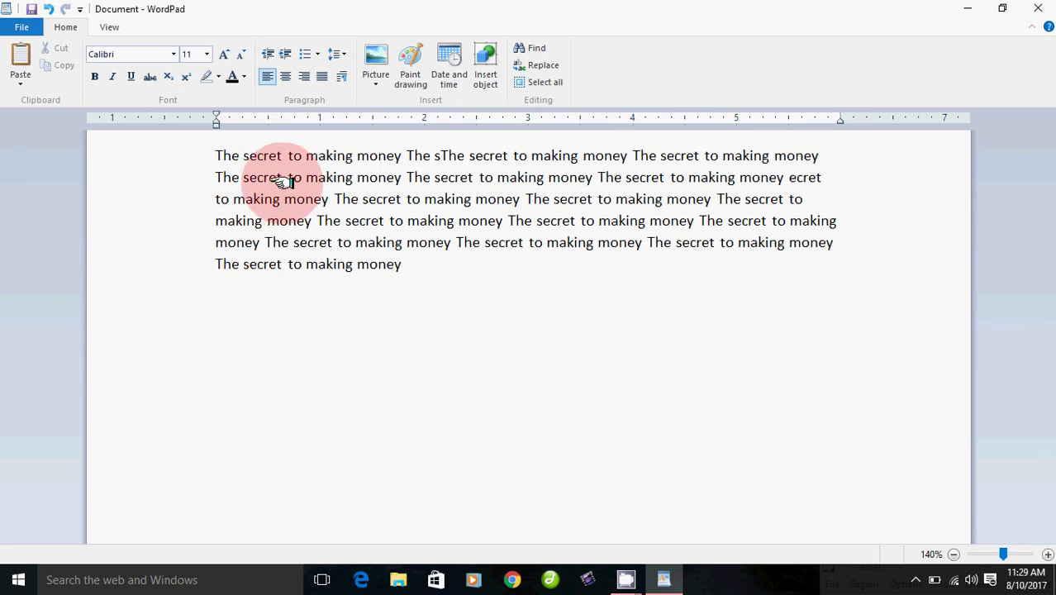
Step: Set the line spacing of the whole paragraph to 1.5
drag(204, 157, 221, 265)
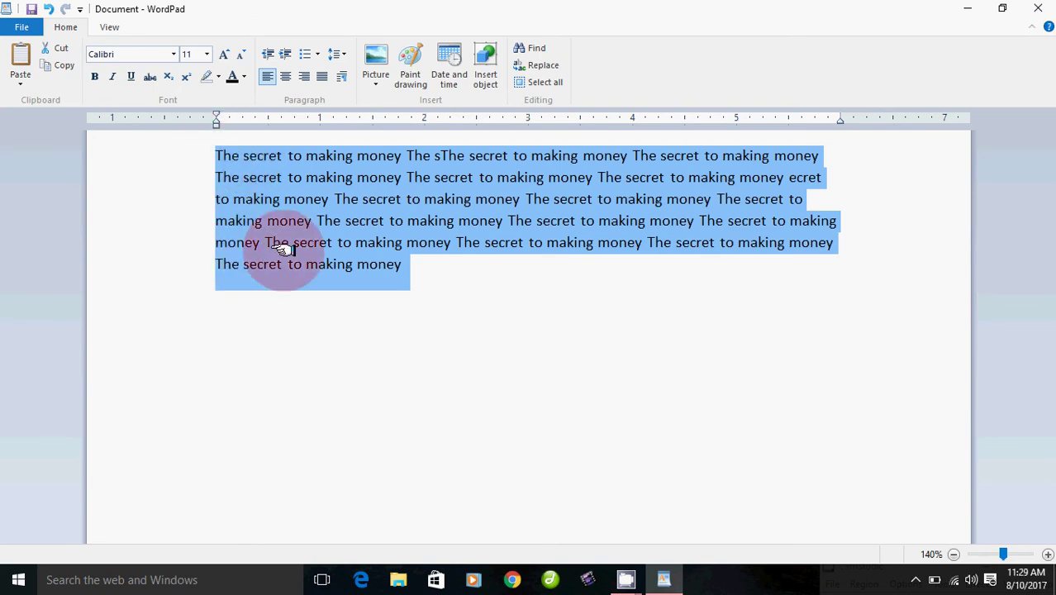
click(342, 56)
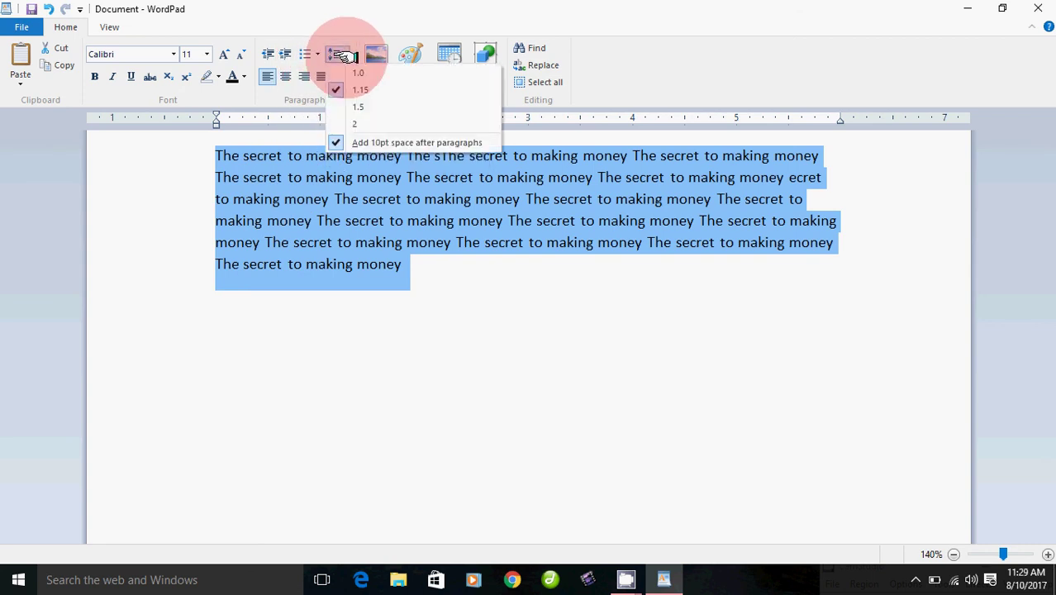
click(359, 107)
click(452, 318)
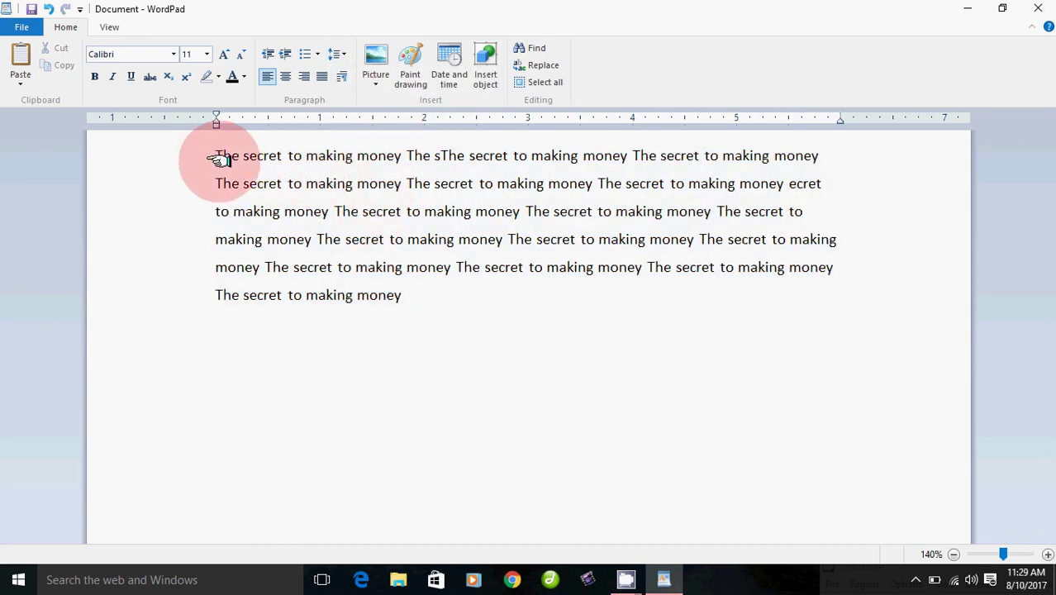
Step: Change the whole paragraph's line spacing to 2
drag(216, 155, 378, 305)
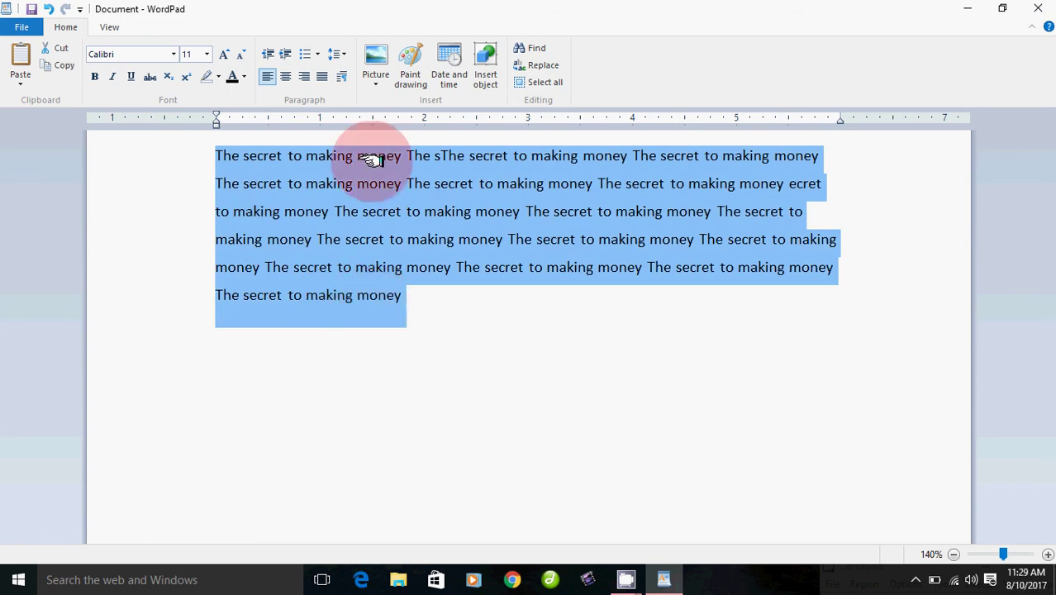
click(341, 55)
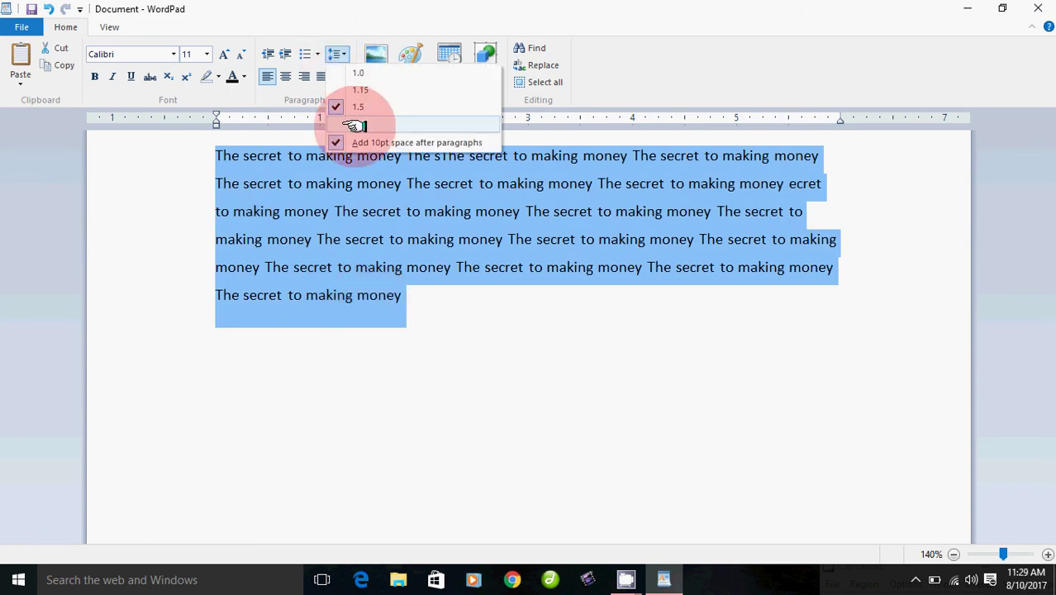
click(351, 123)
click(468, 414)
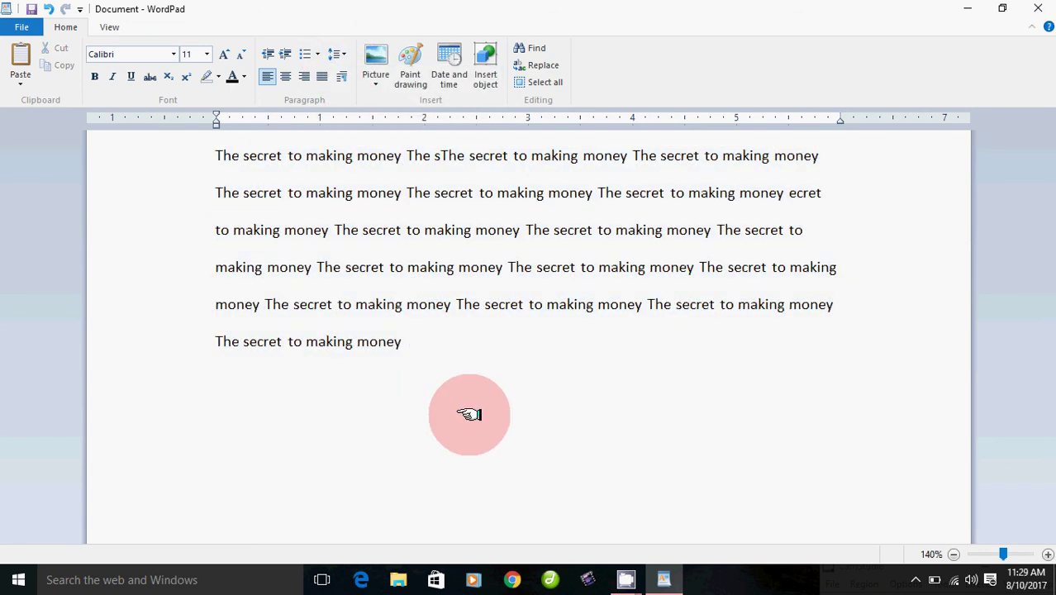
Step: Set the paragraph's line spacing back to 1.15
drag(189, 158, 323, 335)
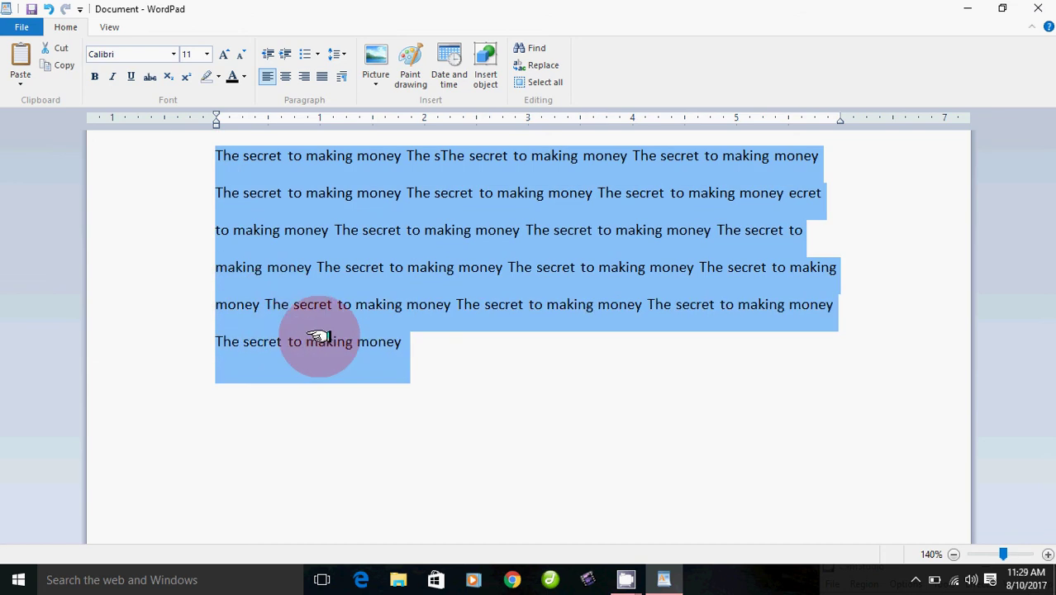
click(338, 53)
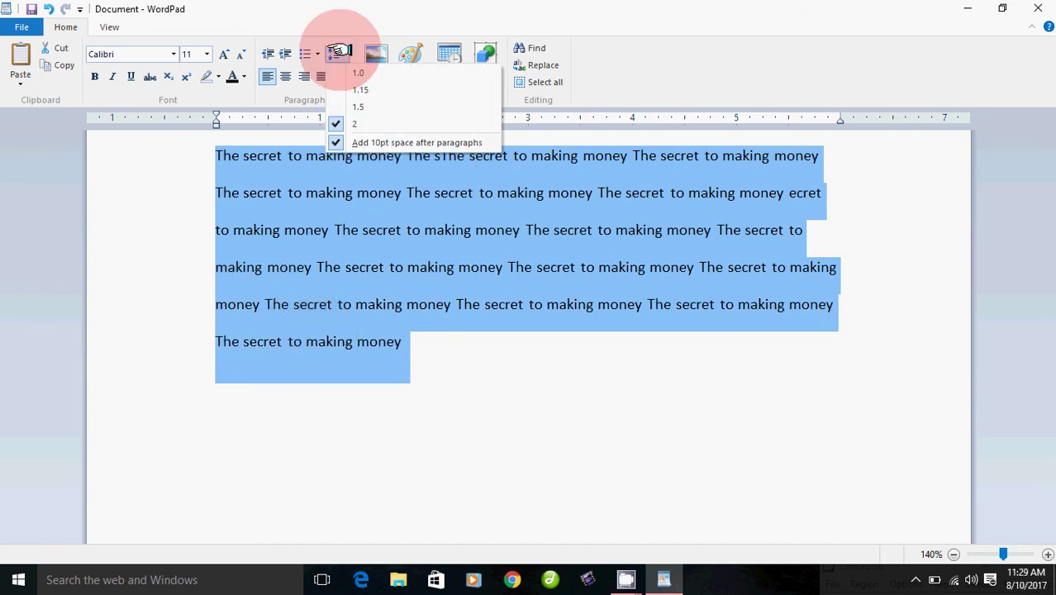
click(368, 90)
click(455, 331)
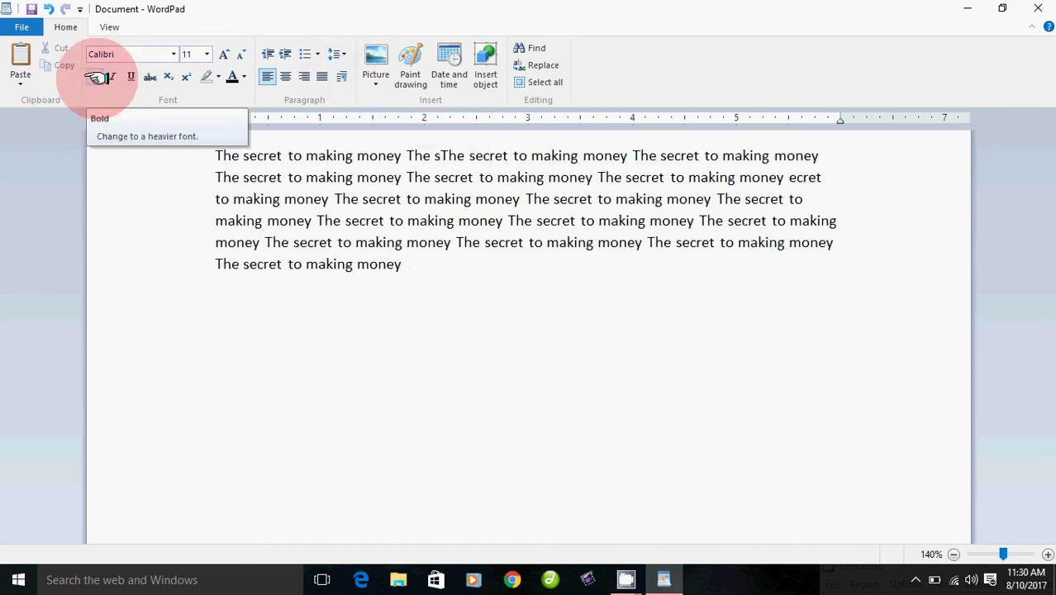
Step: Make the entire paragraph bold
click(188, 220)
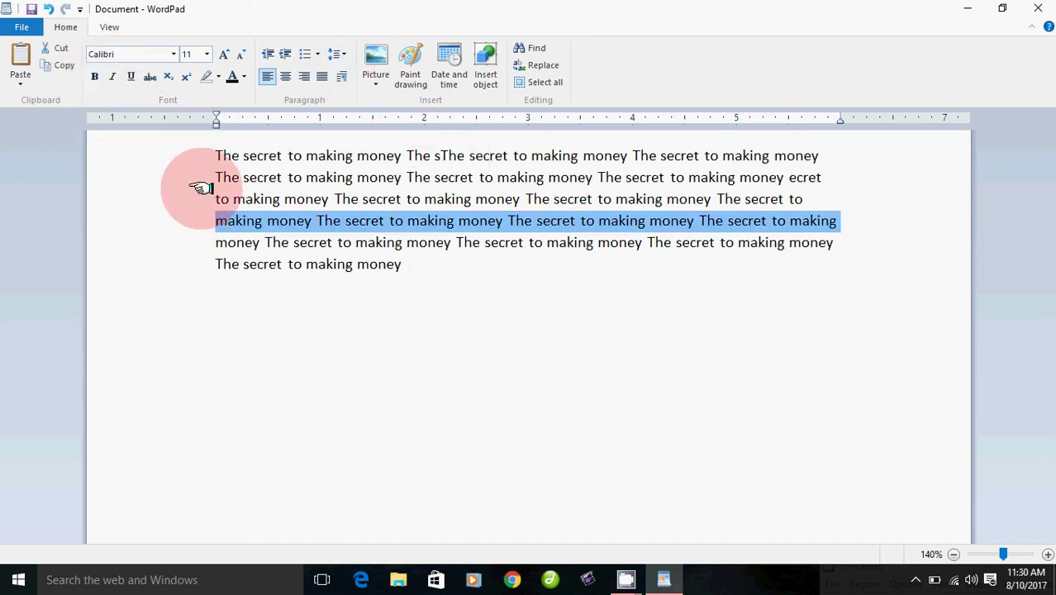
drag(209, 156, 231, 264)
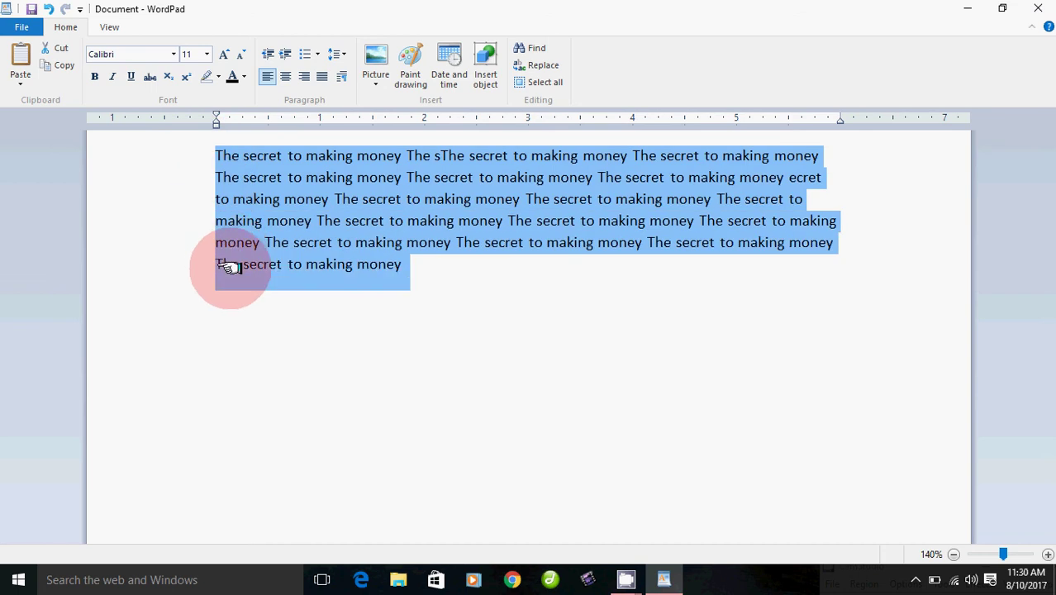
click(258, 347)
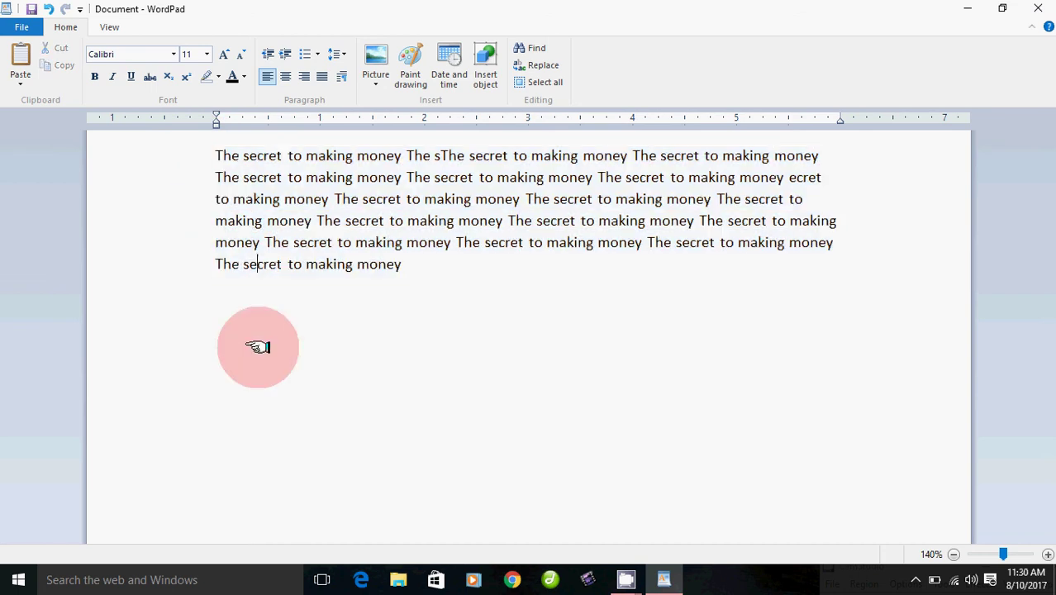
click(203, 155)
drag(203, 155, 229, 279)
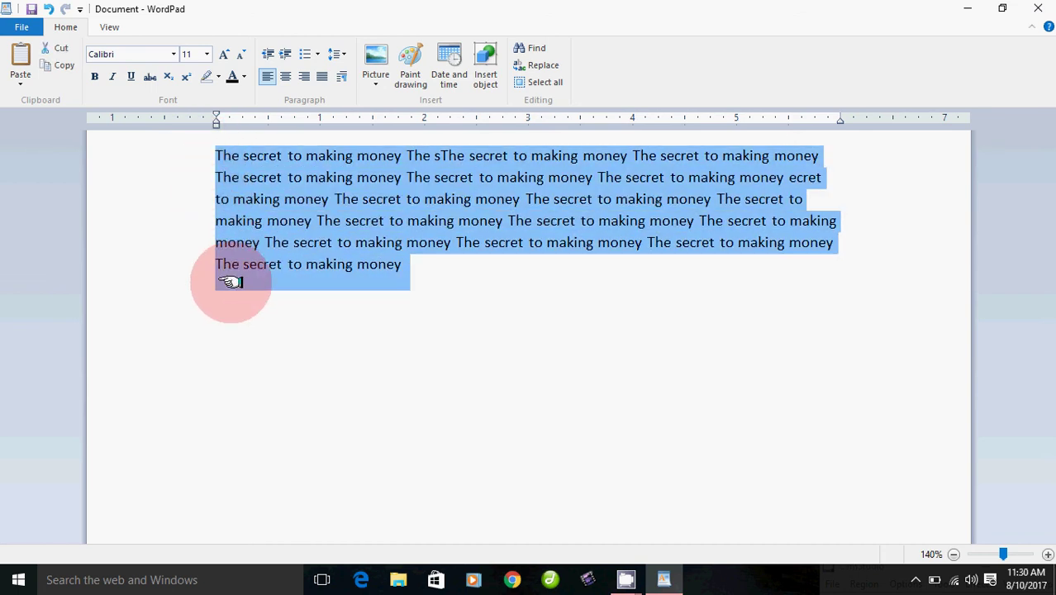
click(94, 76)
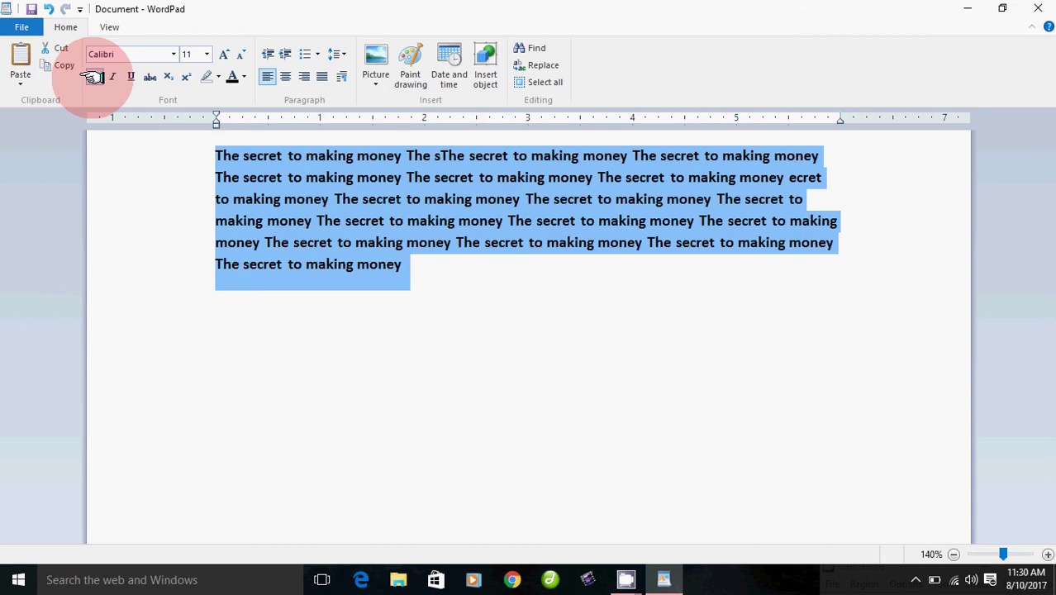
click(487, 381)
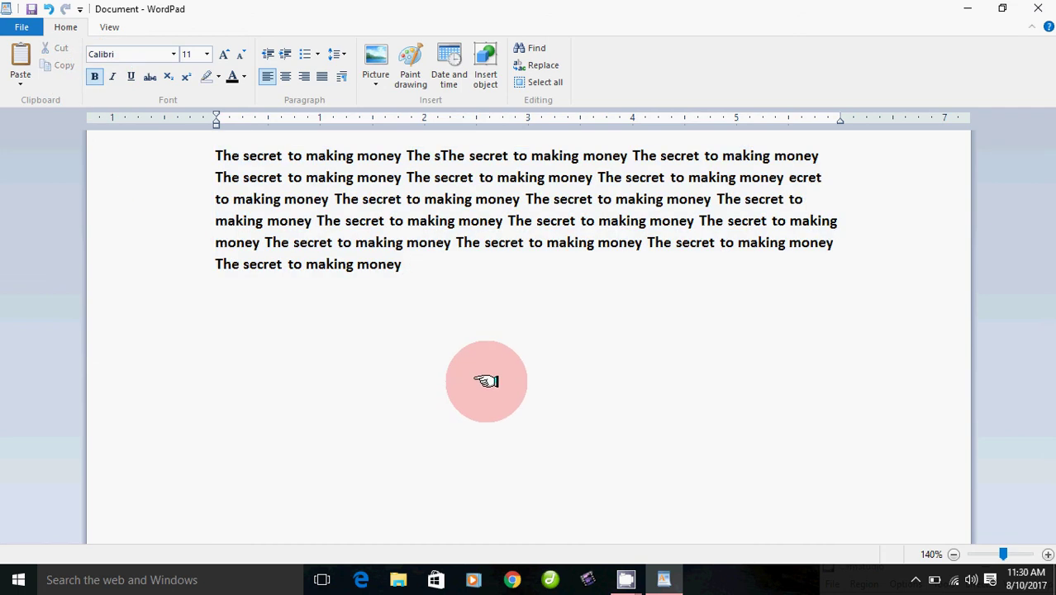
Step: Remove the bold formatting from the entire paragraph
click(192, 159)
drag(192, 183, 216, 272)
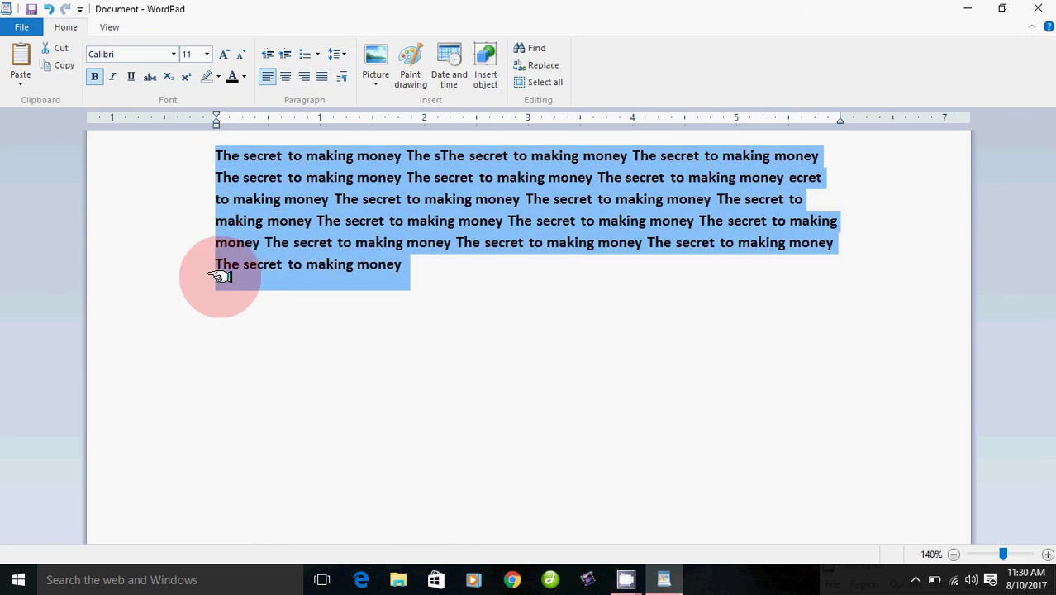
click(94, 76)
click(170, 285)
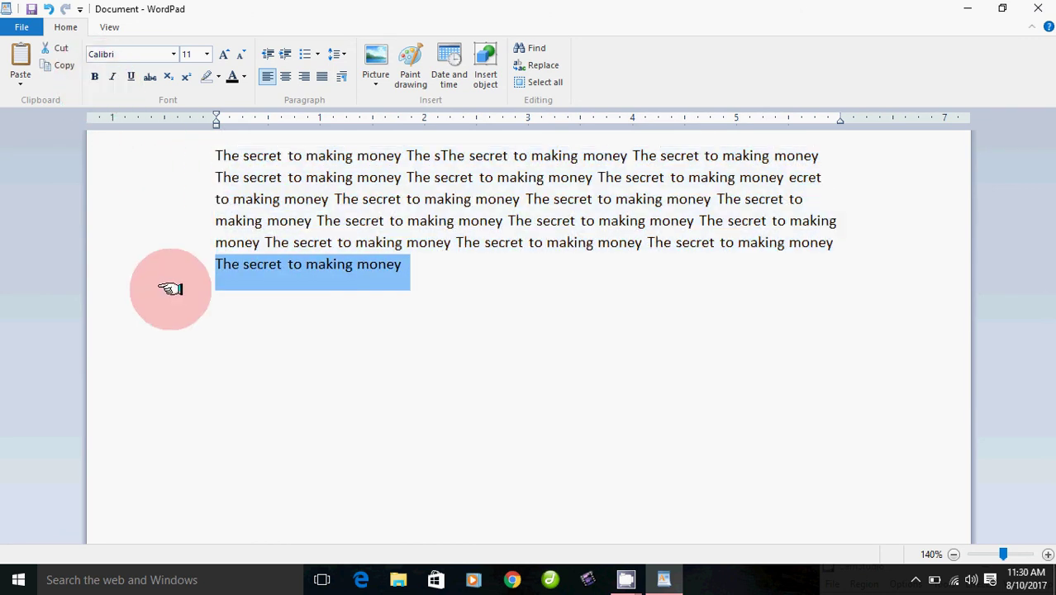
click(230, 337)
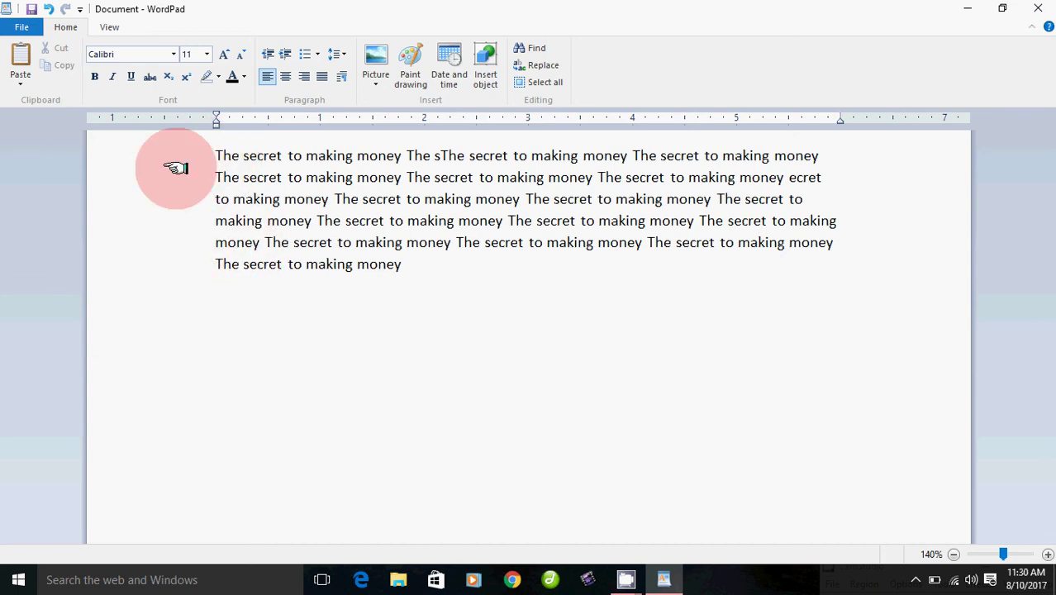
drag(207, 153, 229, 242)
key(ctrl+a)
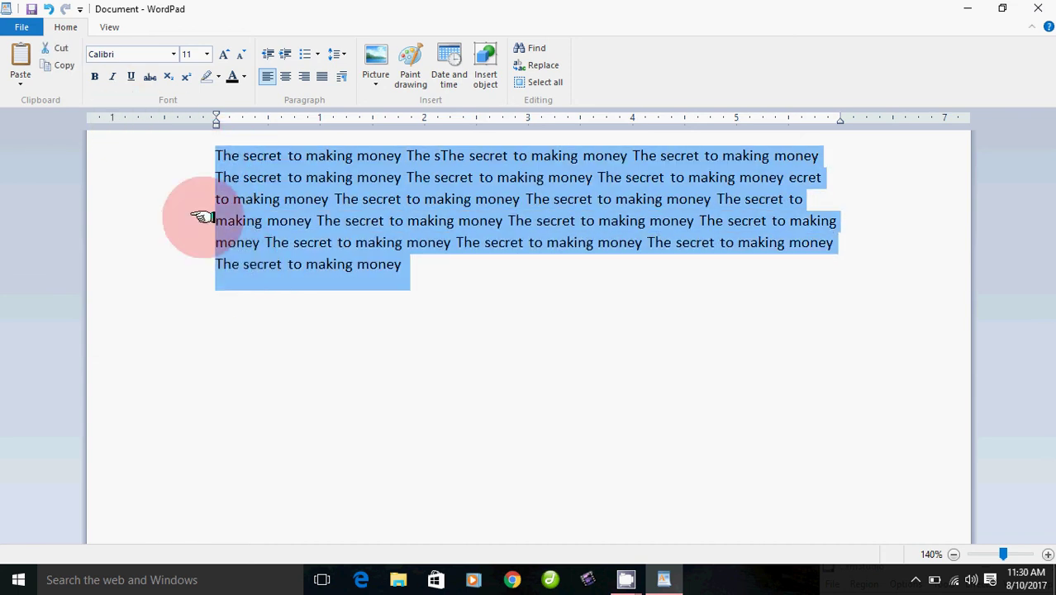
Step: Write "computer" in bold on a new line below the paragraph, leaving an empty line between, and start another line
click(413, 271)
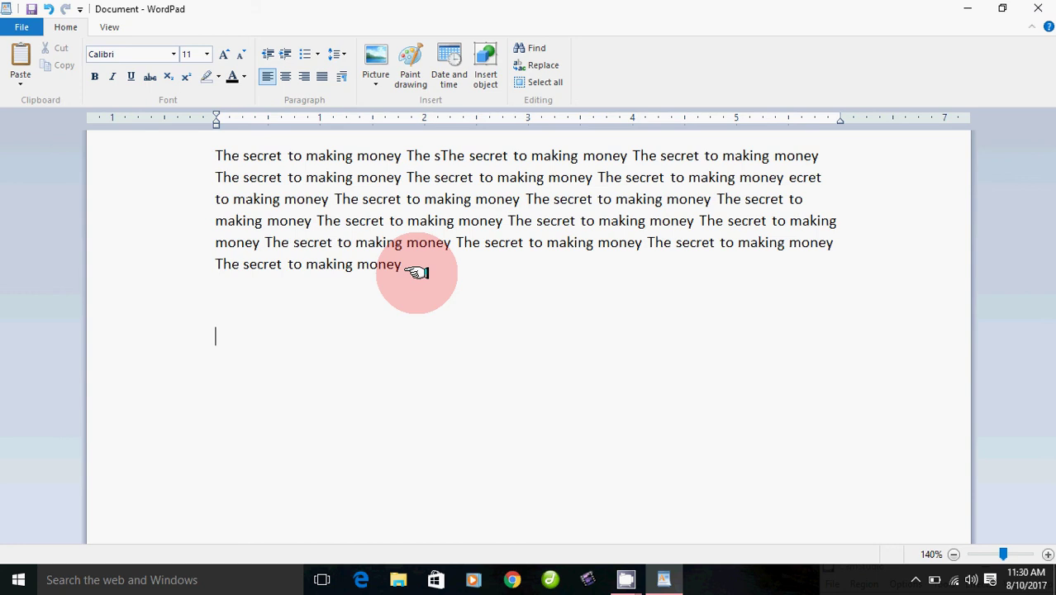
click(94, 76)
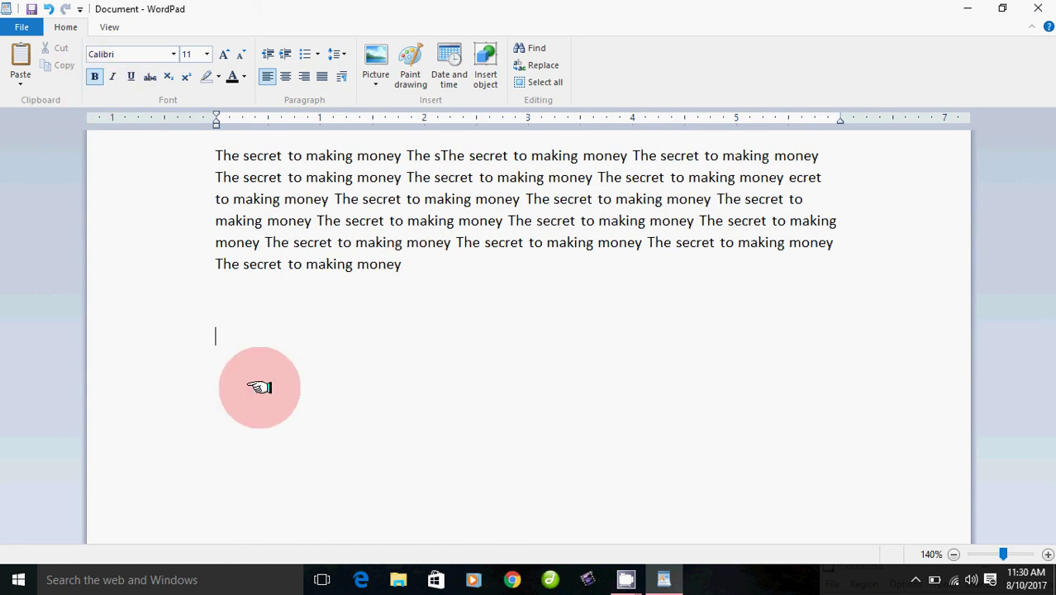
text(computer)
key(Return)
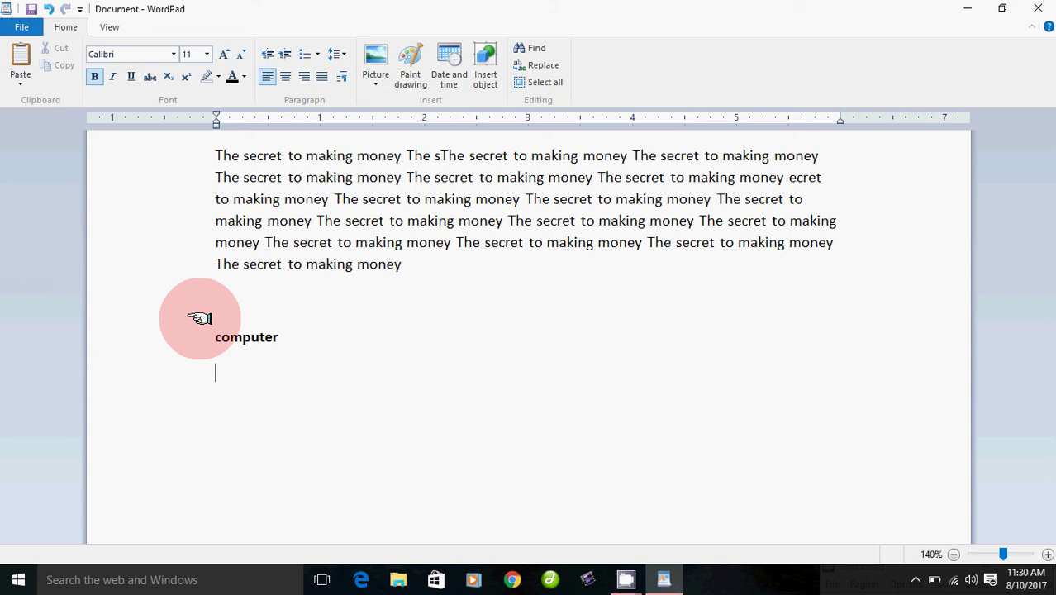
Step: Switch bold off and write "computer" in regular weight on the line below the bold one
click(99, 74)
text(computer)
key(Return)
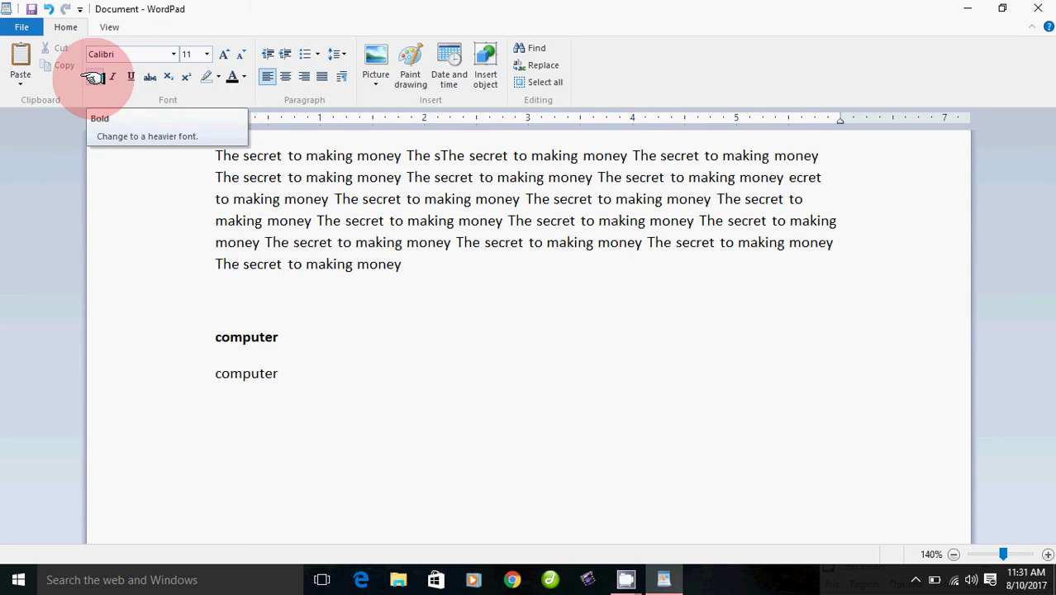
Step: Make the second "computer" line bold
click(210, 376)
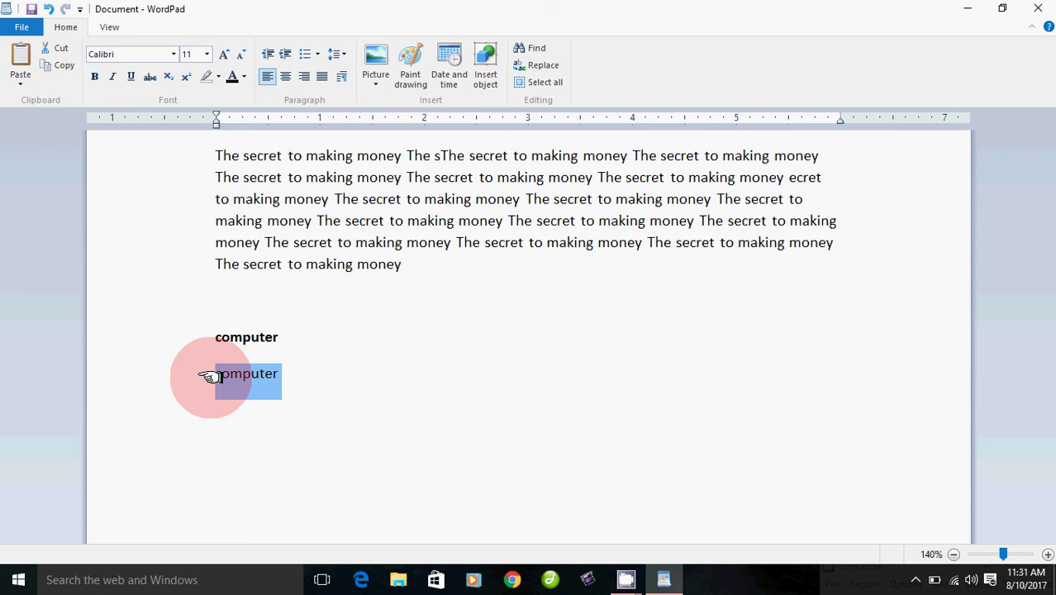
key(ctrl+b)
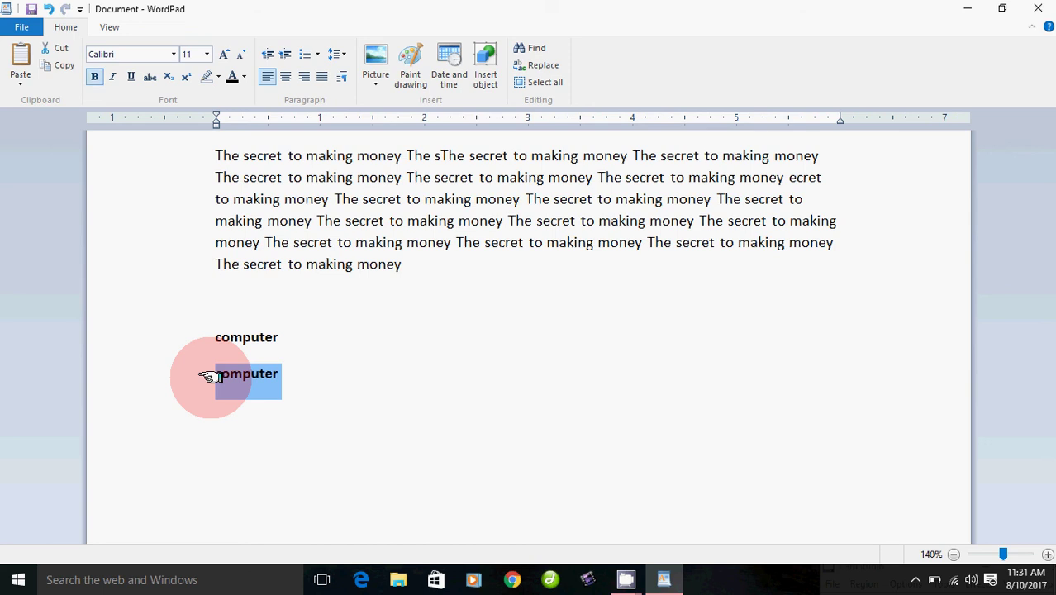
Step: Make the entire "The secret to making money" paragraph bold
click(280, 461)
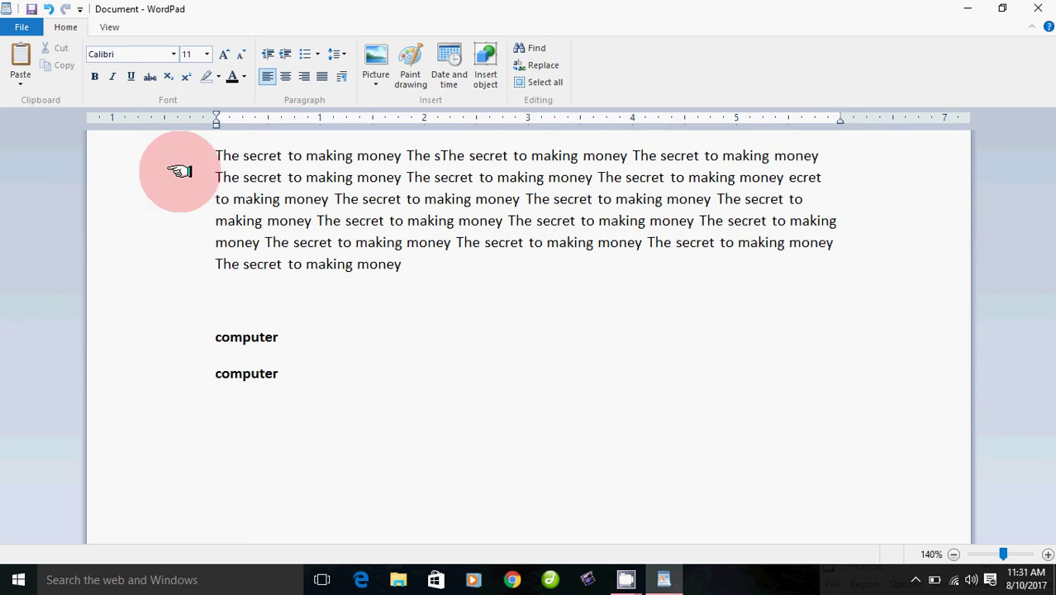
drag(189, 155, 213, 256)
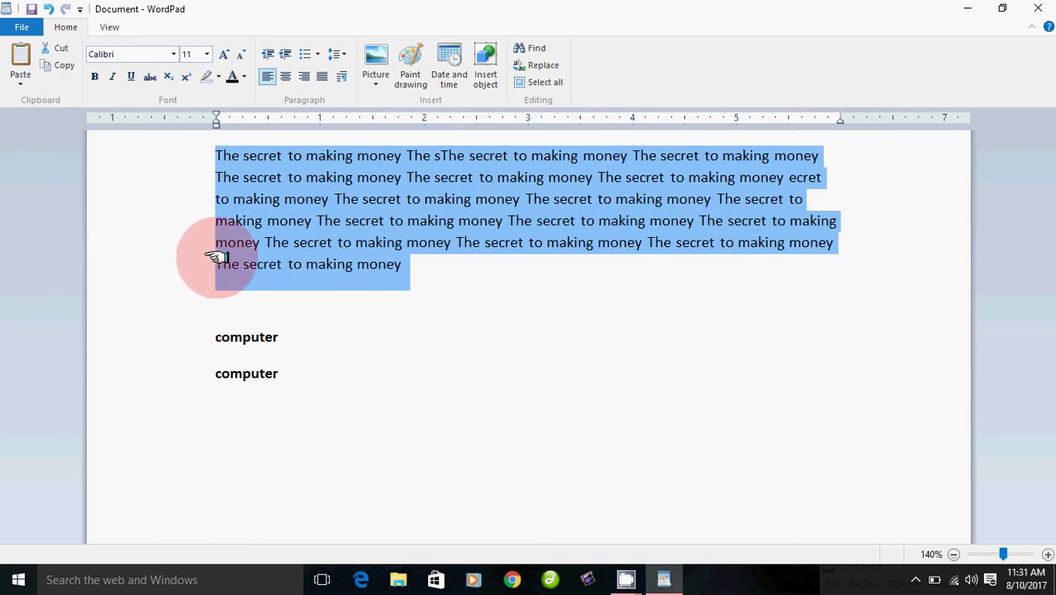
key(ctrl+b)
click(338, 357)
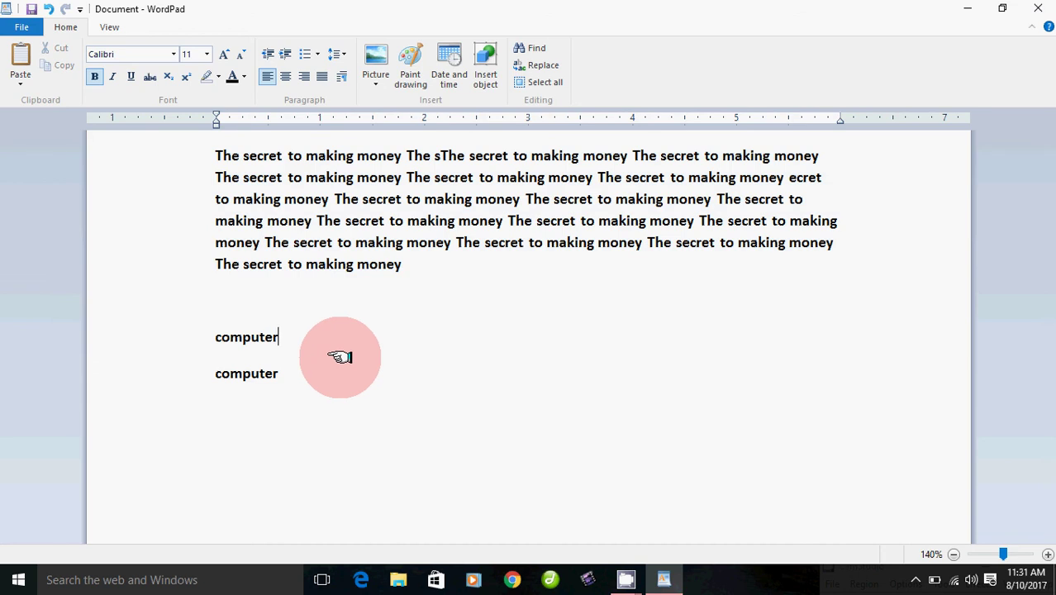
Step: Select and delete all text in the document, and undo the deletion
drag(198, 155, 210, 386)
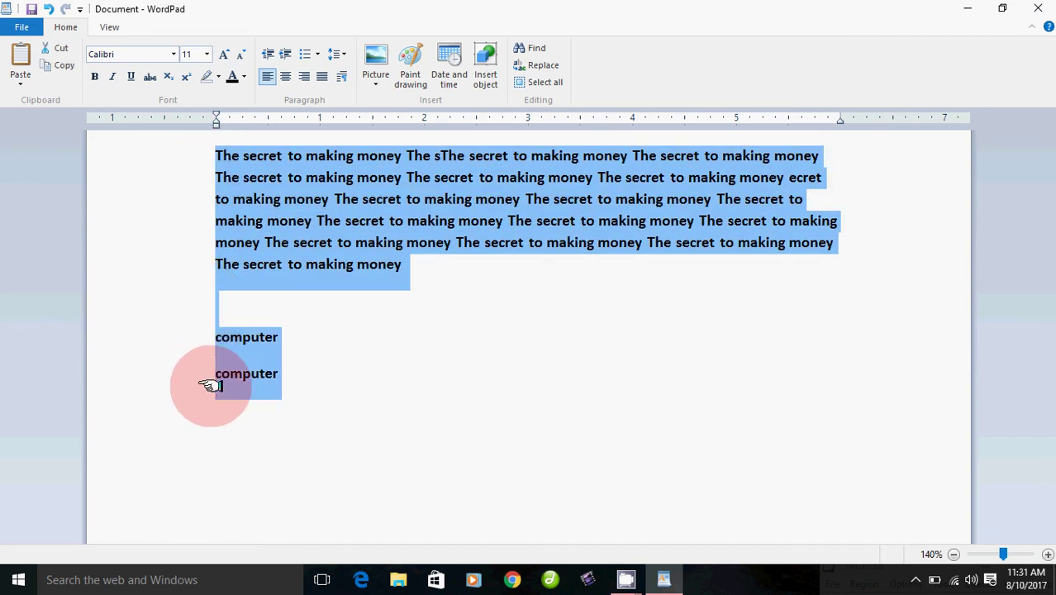
click(390, 381)
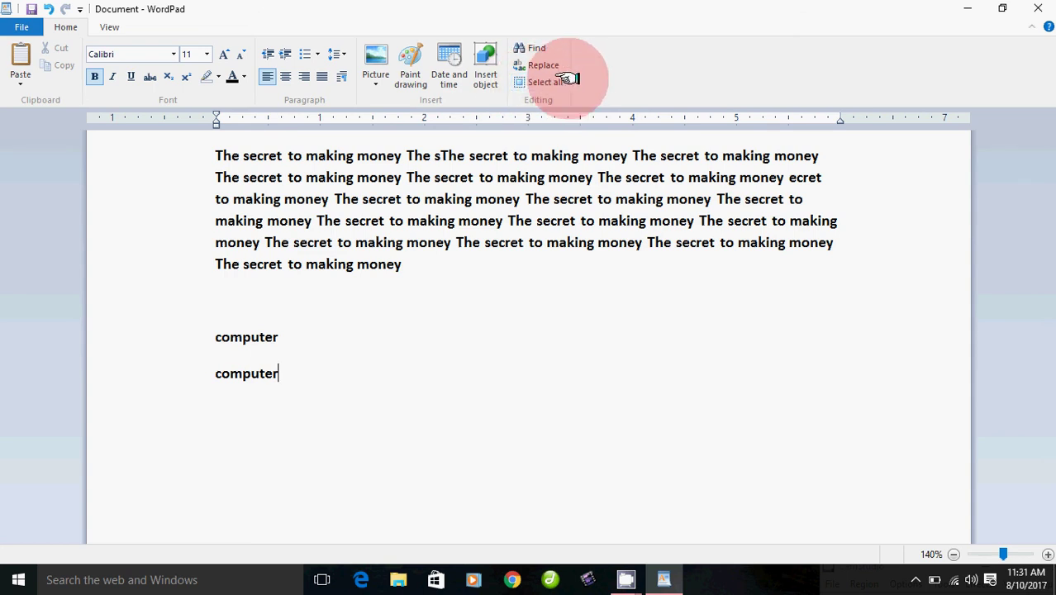
triple_click(192, 283)
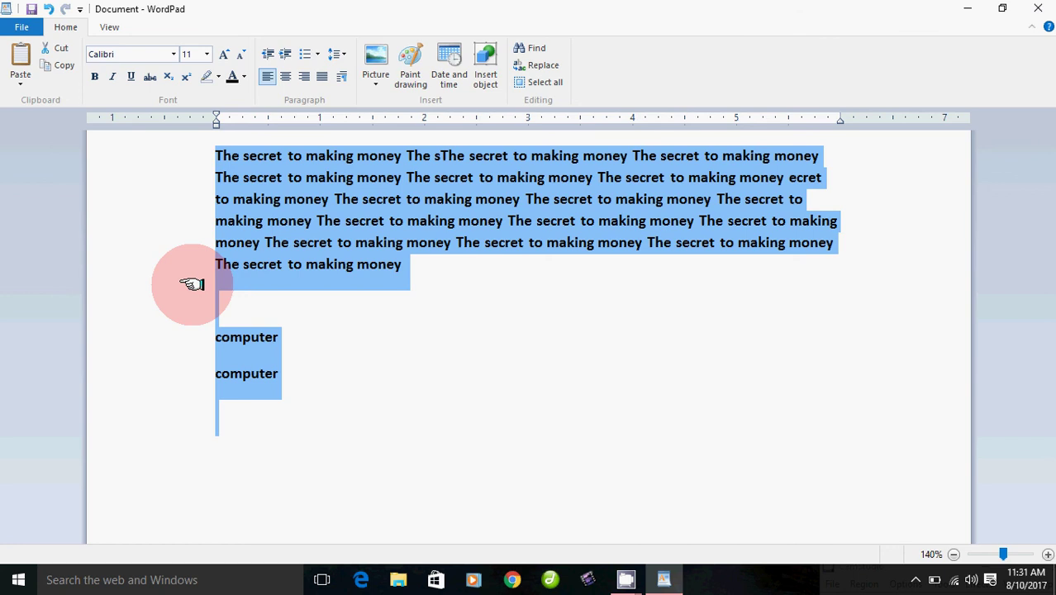
key(Delete)
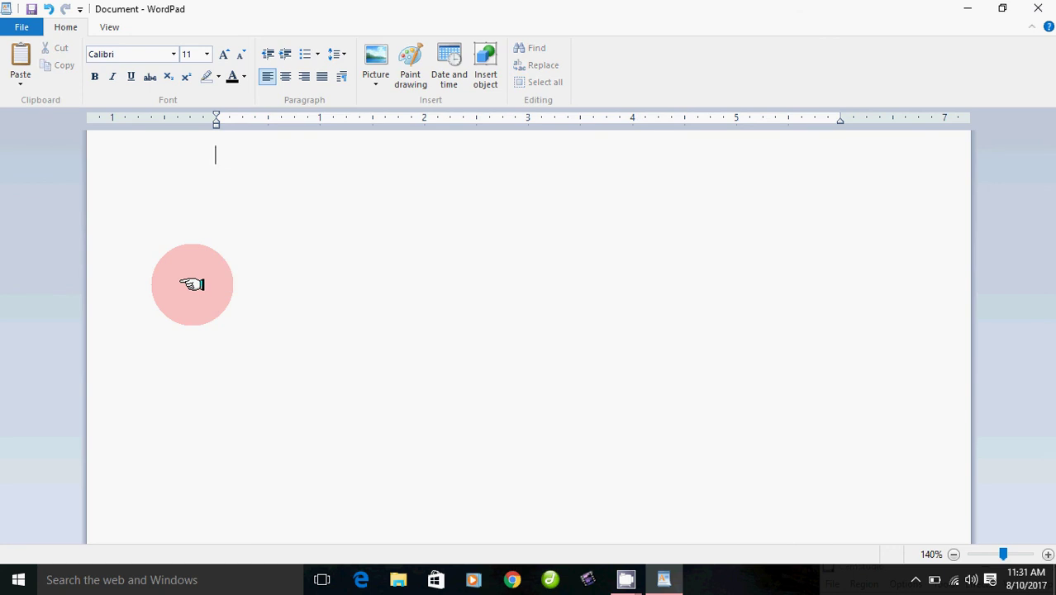
key(ctrl+z)
click(306, 358)
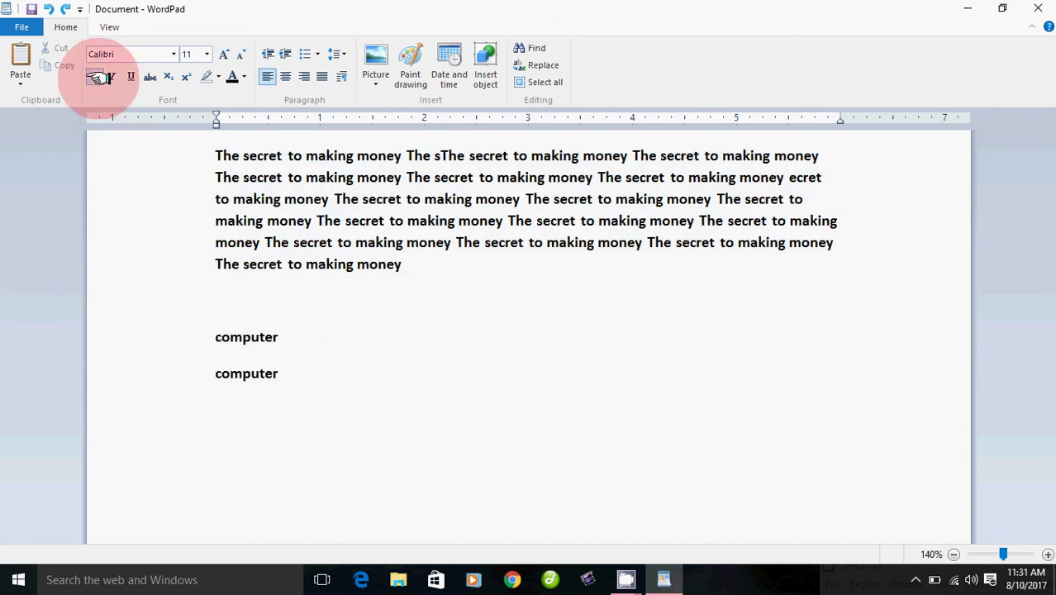
Step: Remove the bold formatting from the paragraph and both "computer" lines
drag(189, 153, 219, 368)
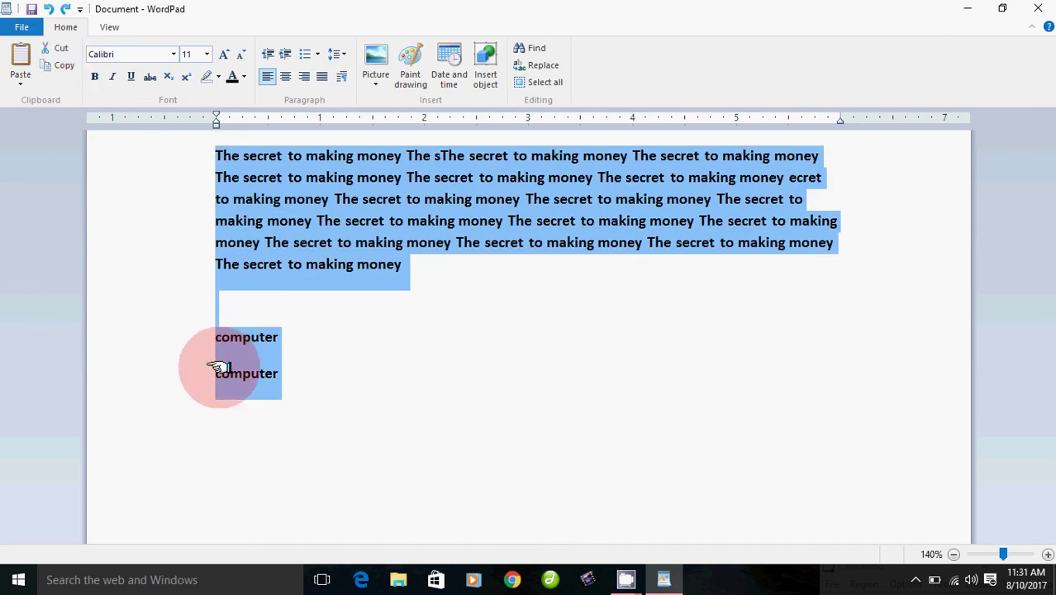
click(96, 76)
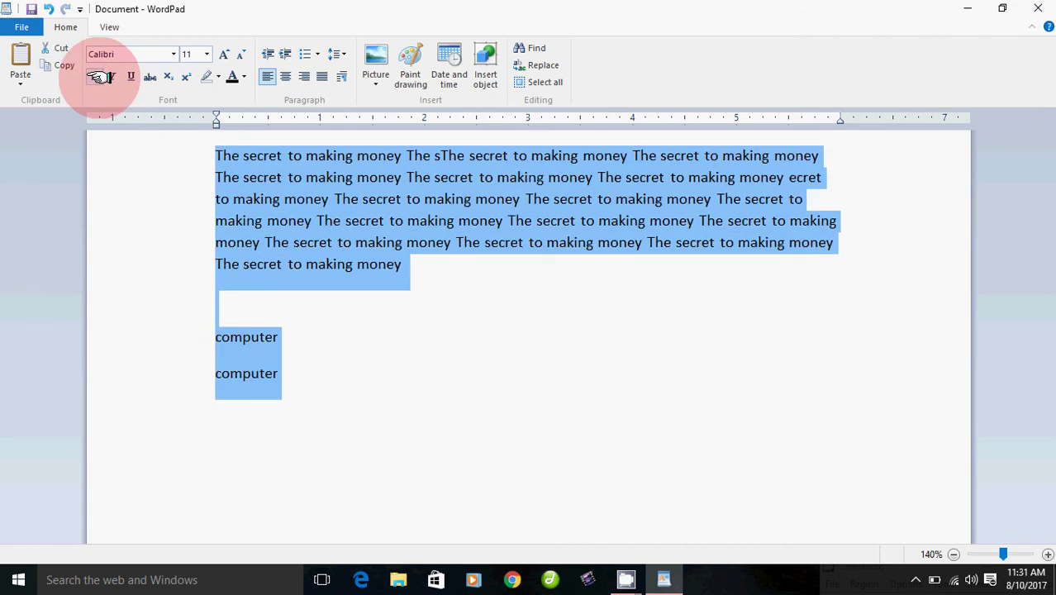
click(367, 381)
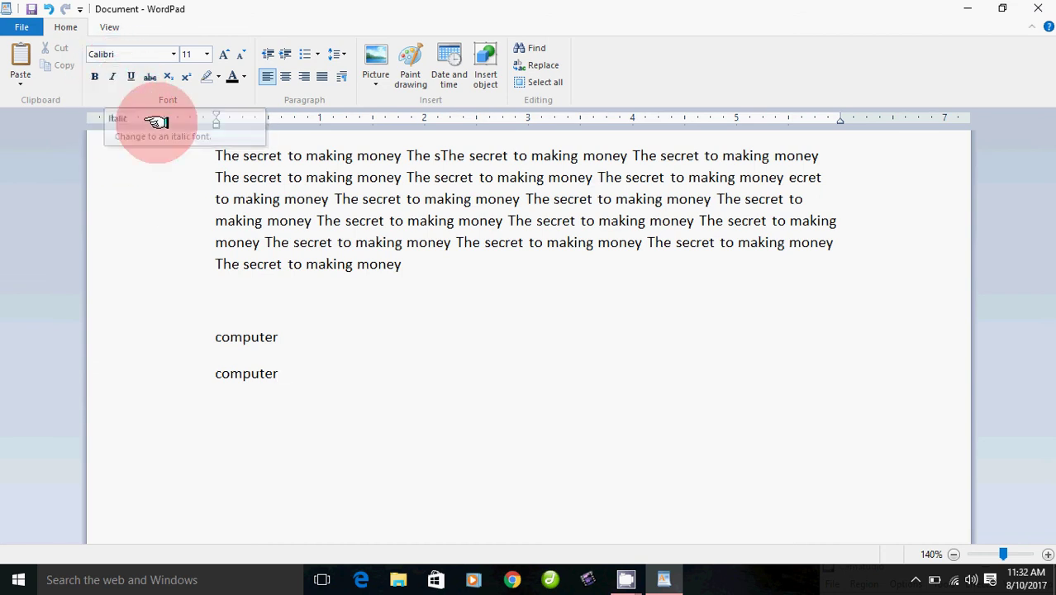
Step: Italicize the paragraph and both "computer" lines
drag(184, 158, 212, 390)
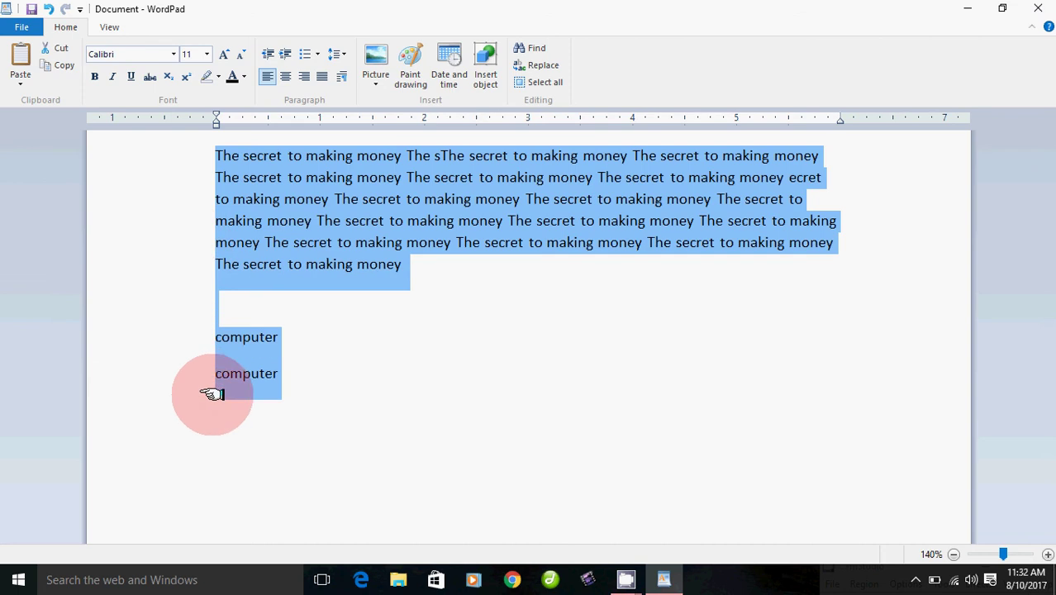
click(113, 76)
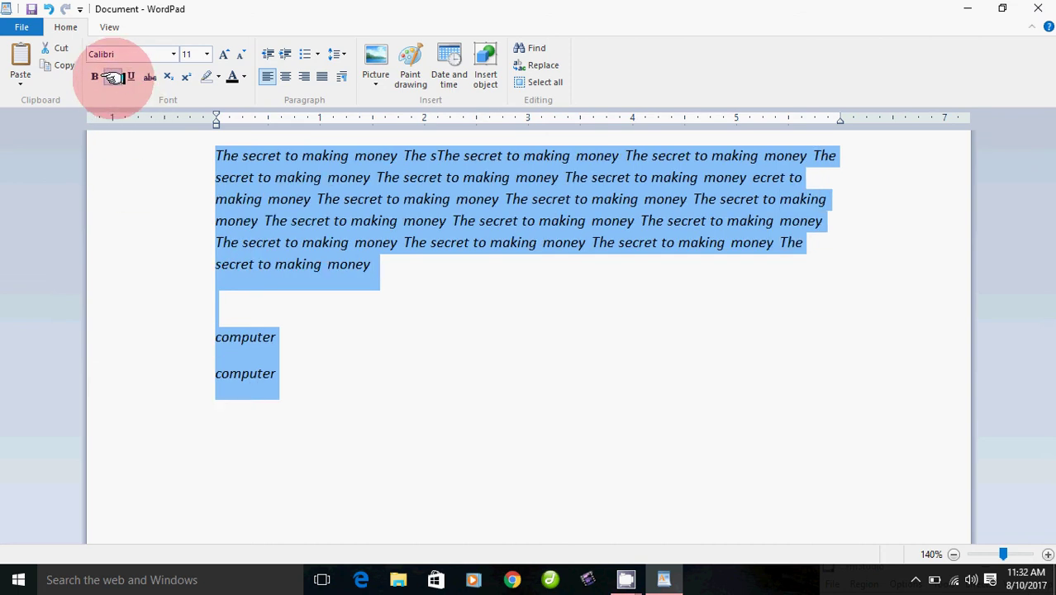
click(361, 415)
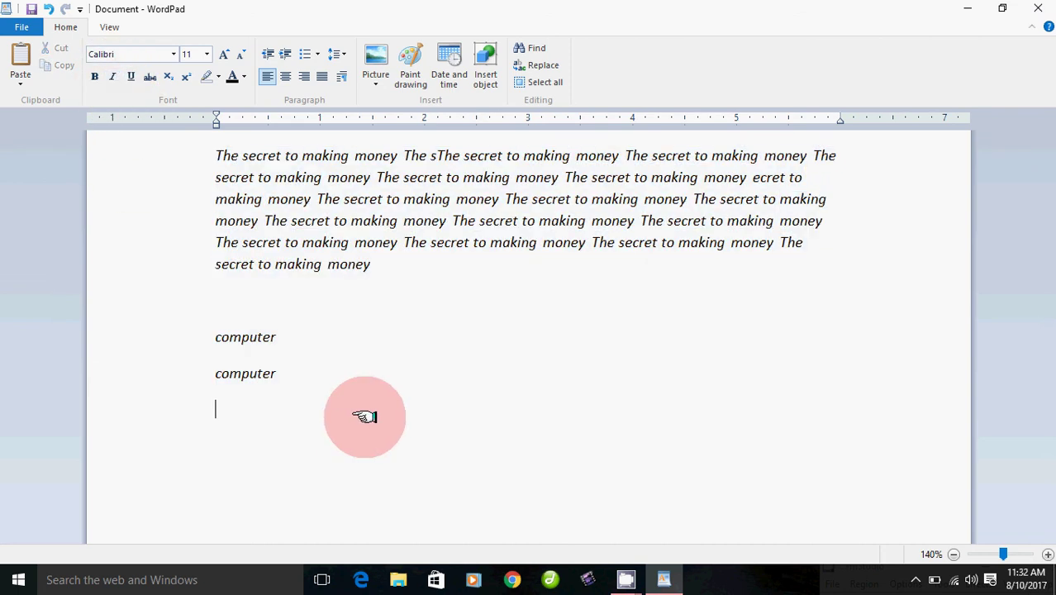
Step: Remove the italics from the paragraph and both "computer" lines, and toggle italics on and off once more
click(200, 156)
drag(201, 155, 235, 370)
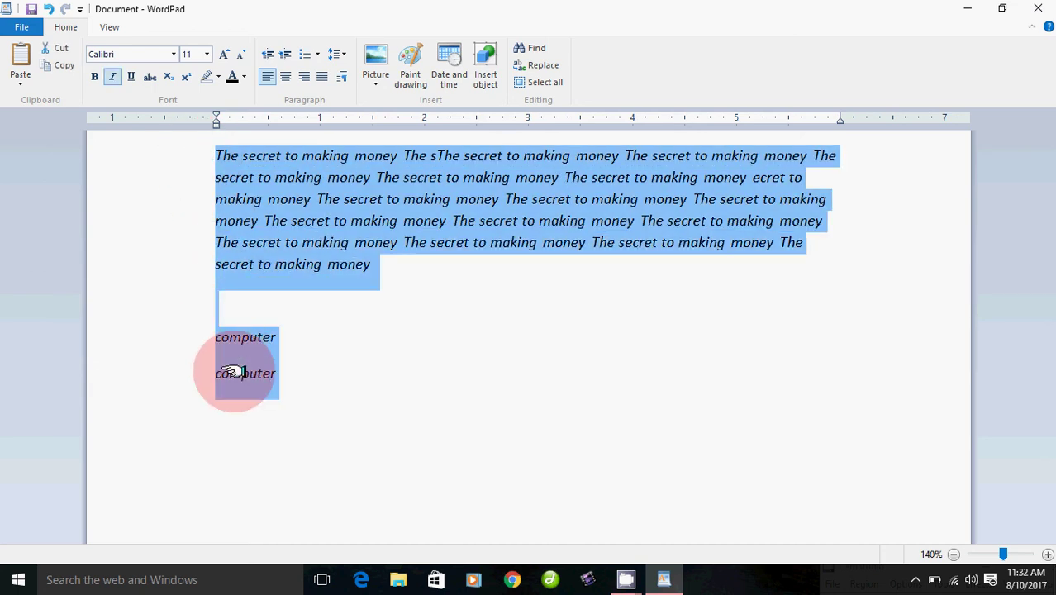
click(112, 77)
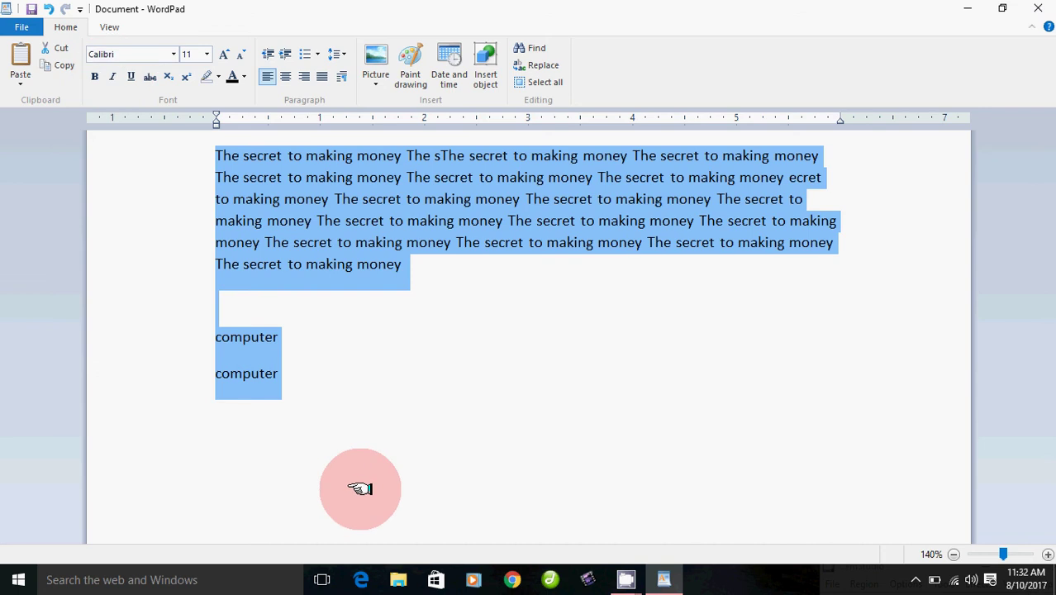
key(ctrl+i)
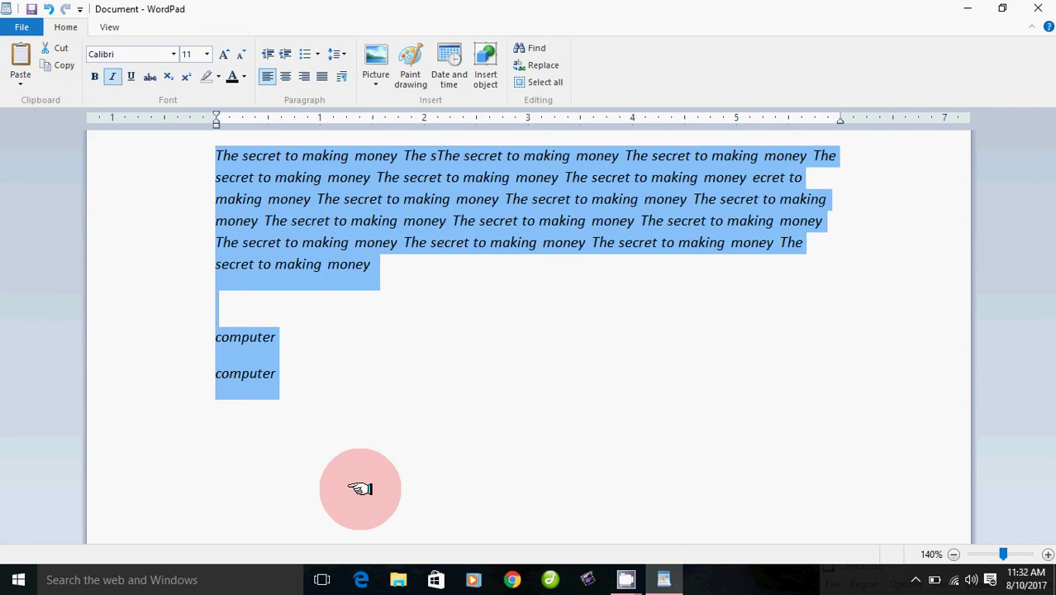
key(ctrl+i)
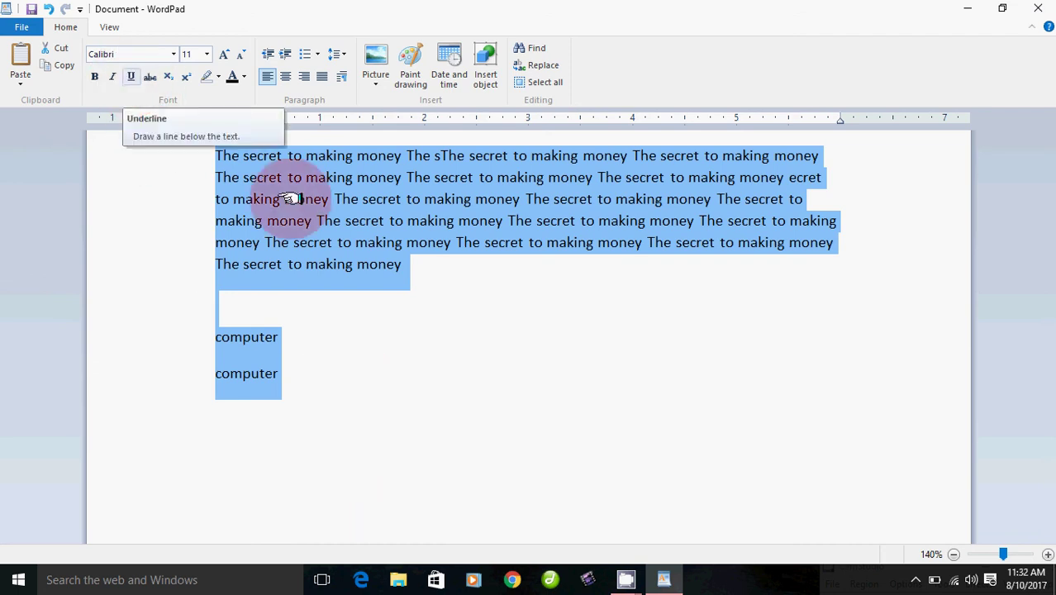
Step: Underline the paragraph and both "computer" lines and remove the underline, doing this twice
key(ctrl+u)
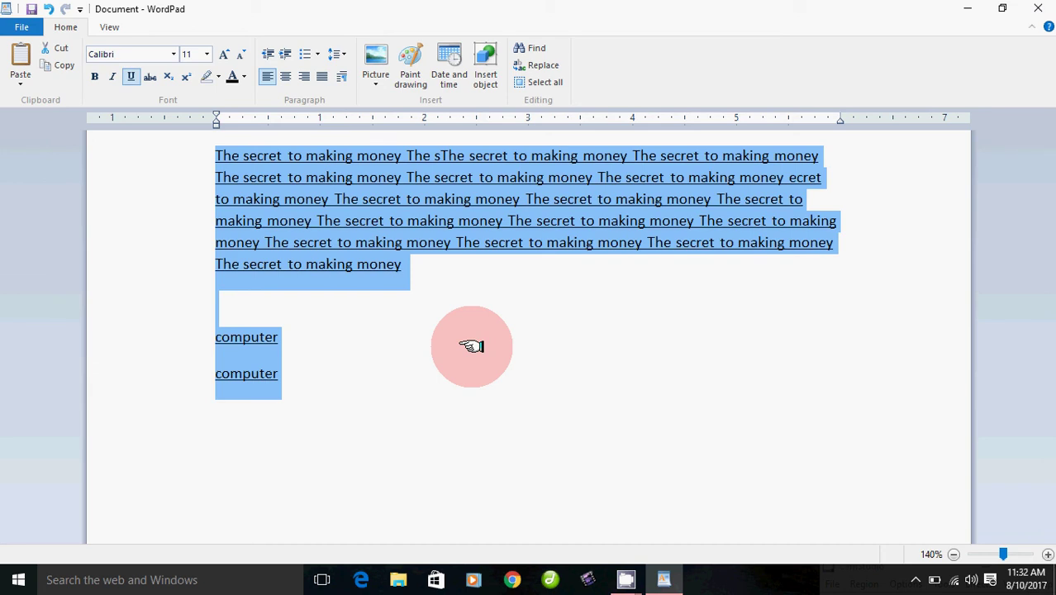
key(ctrl+u)
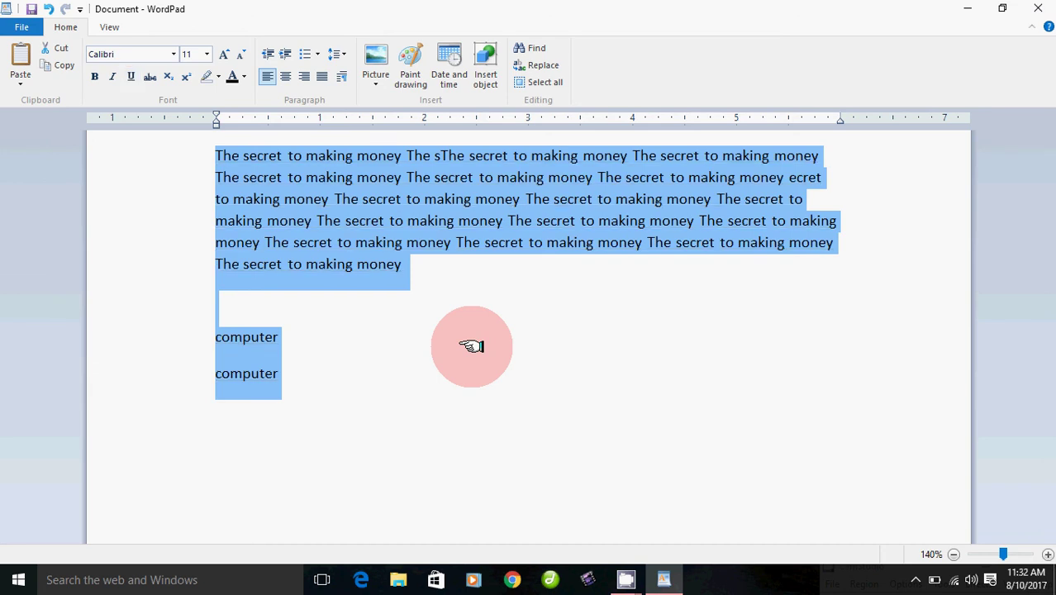
click(131, 75)
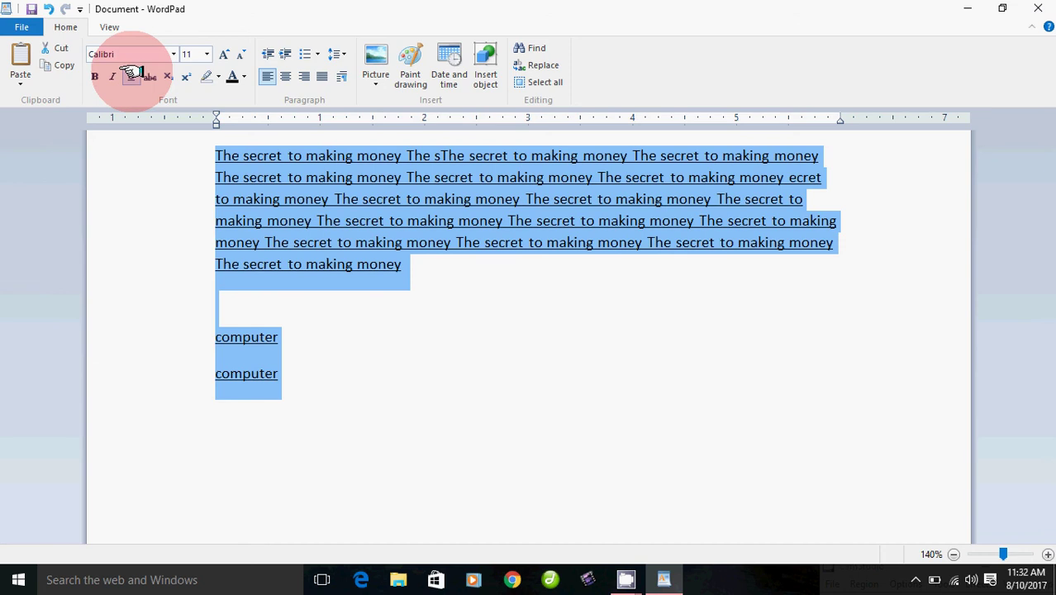
click(133, 77)
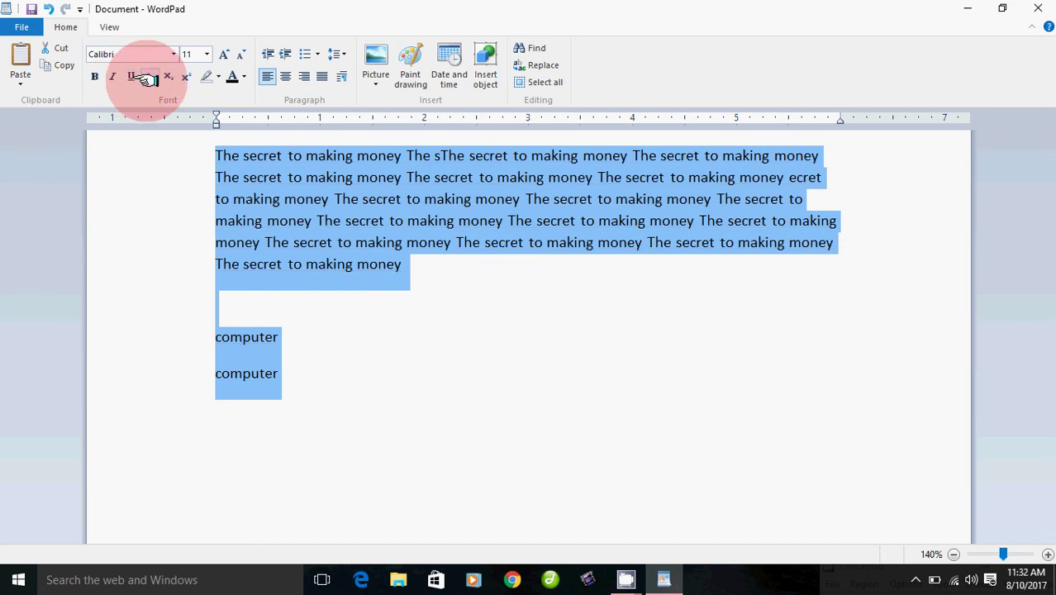
click(370, 298)
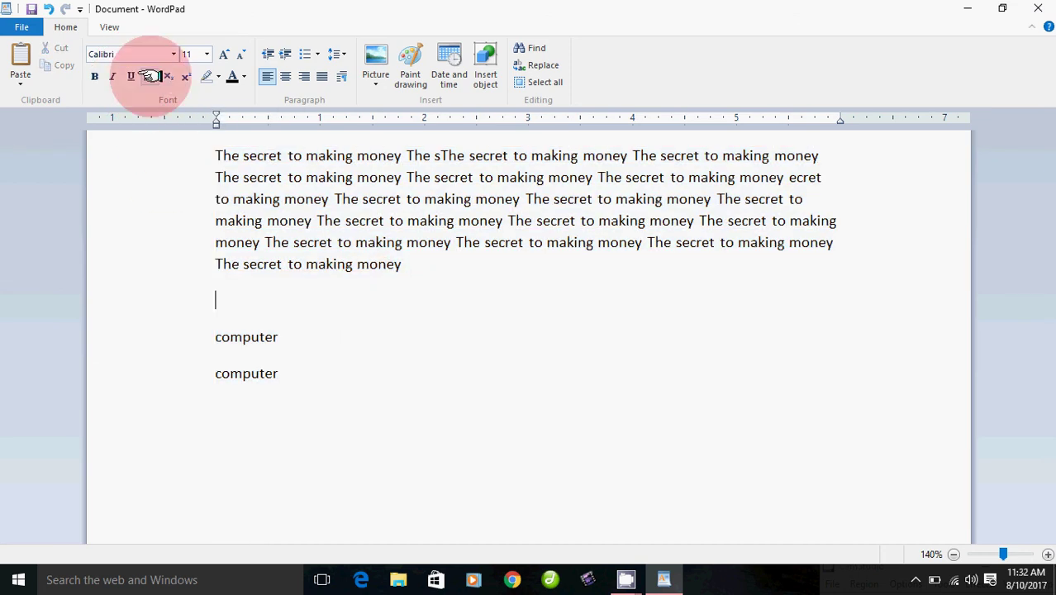
Step: Apply strikethrough to both "computer" lines
double_click(213, 339)
drag(213, 339, 224, 374)
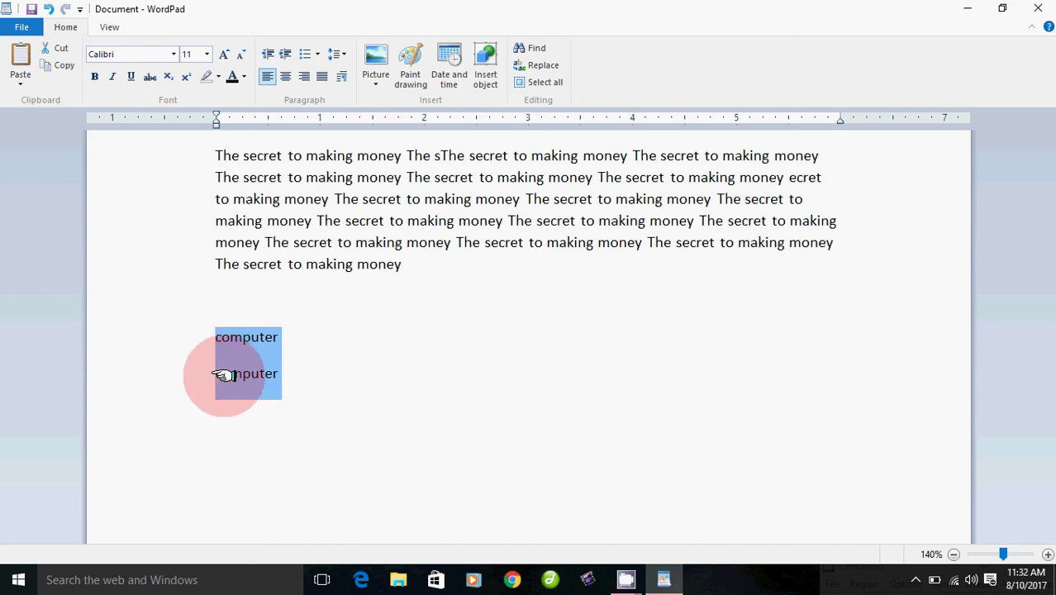
click(149, 76)
click(383, 516)
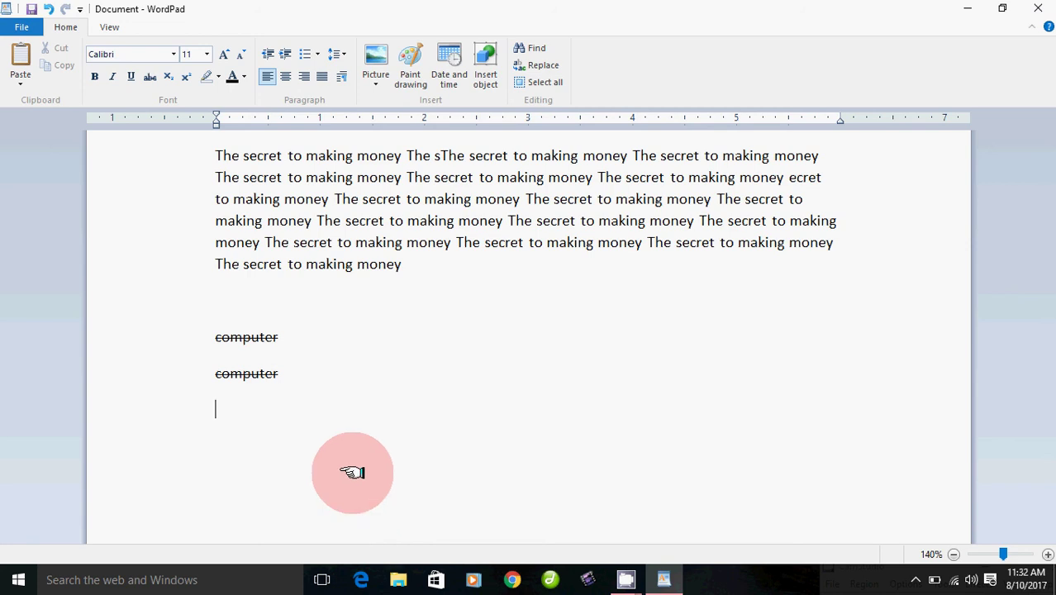
Step: Write "50 % off" on the line below the two "computer" lines and enlarge it to font size 72
text(50 % off)
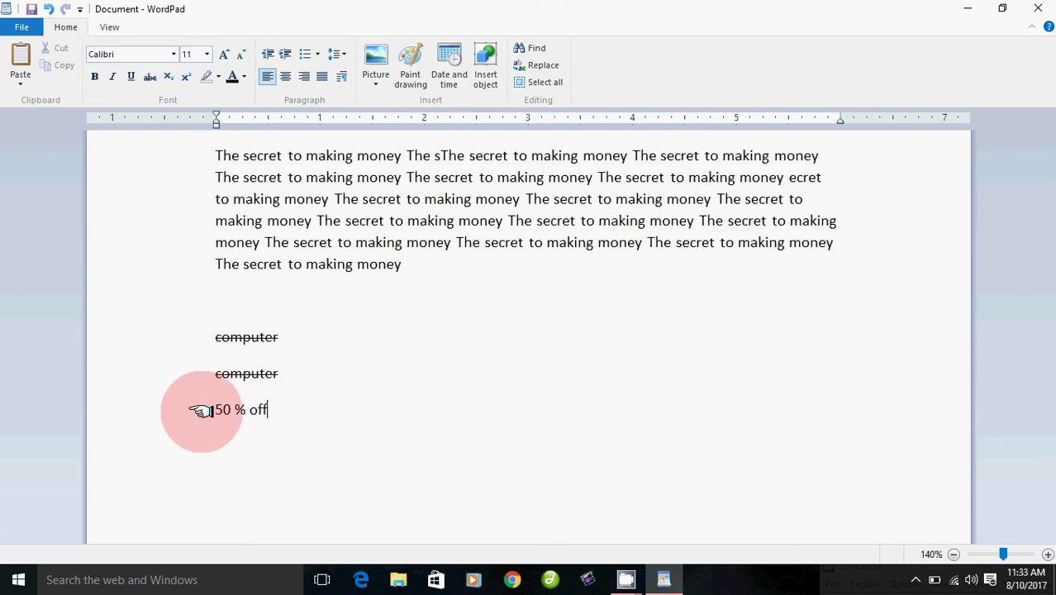
click(202, 409)
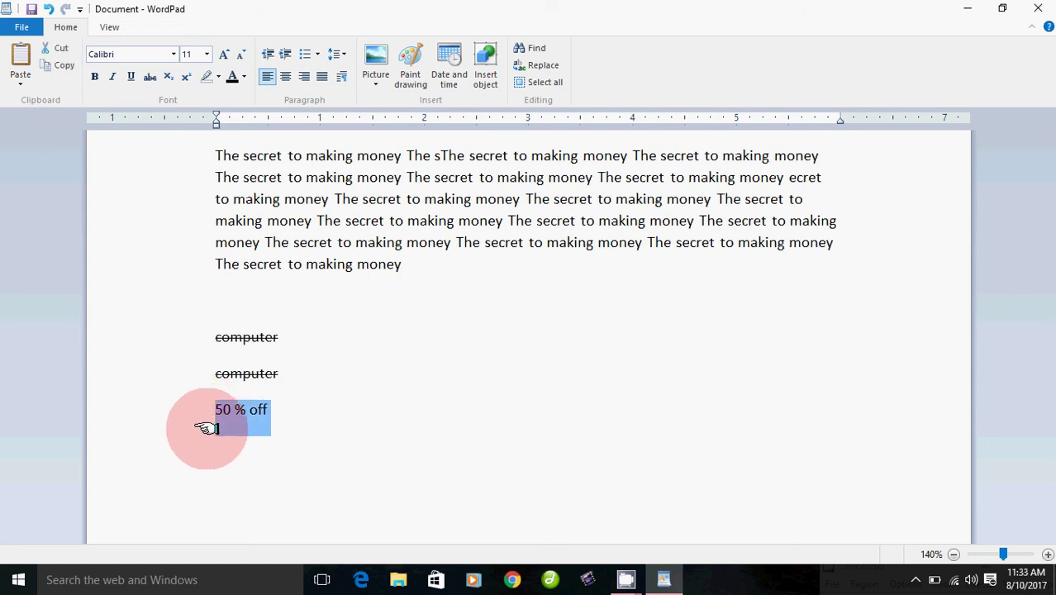
key(ctrl+shift+period)
key(ctrl+shift+period)
key(ctrl+shift+period)
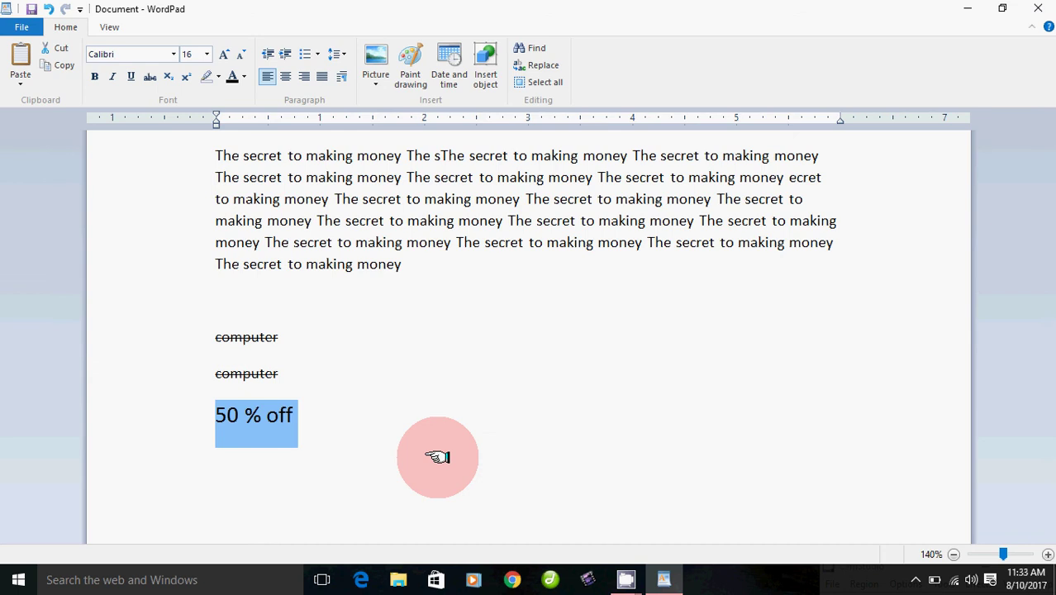
key(ctrl+shift+period)
key(ctrl+shift+period)
key(ctrl+shift+period)
key(ctrl+shift+period)
key(ctrl+shift+period)
key(ctrl+shift+period)
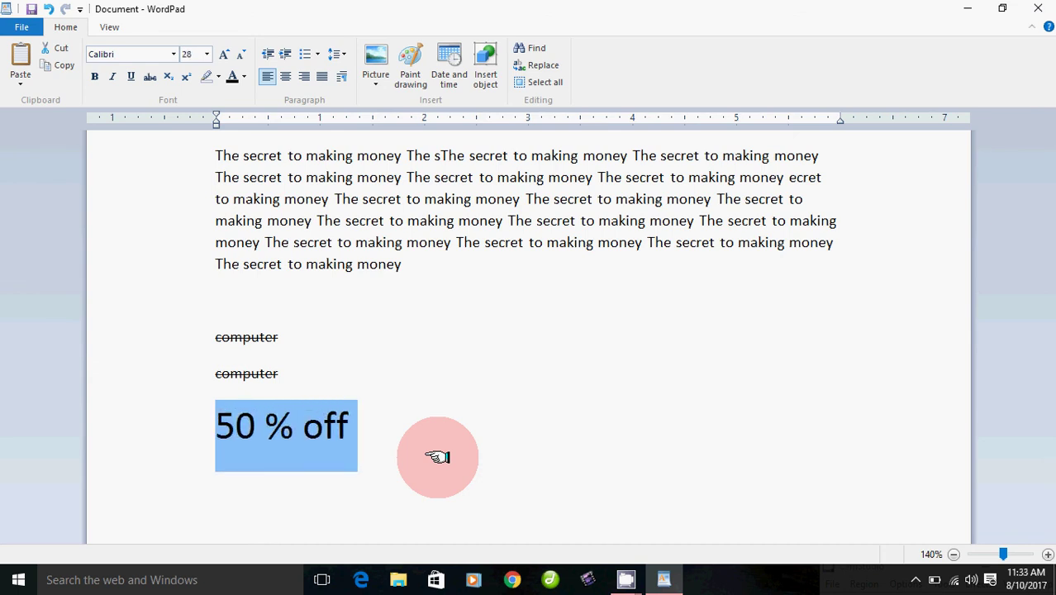
key(ctrl+shift+period)
key(ctrl+shift+period)
key(ctrl+shift+period)
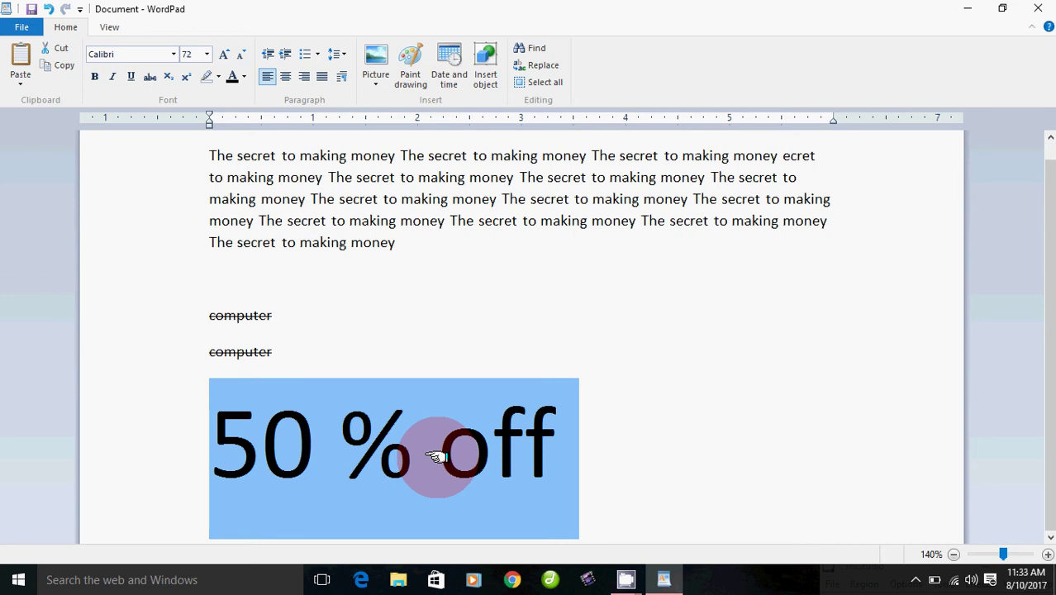
Step: Set the "50 % off" line to font size 48 and apply strikethrough to it
key(ctrl+shift+comma)
key(ctrl+shift+comma)
key(ctrl+shift+comma)
key(ctrl+shift+comma)
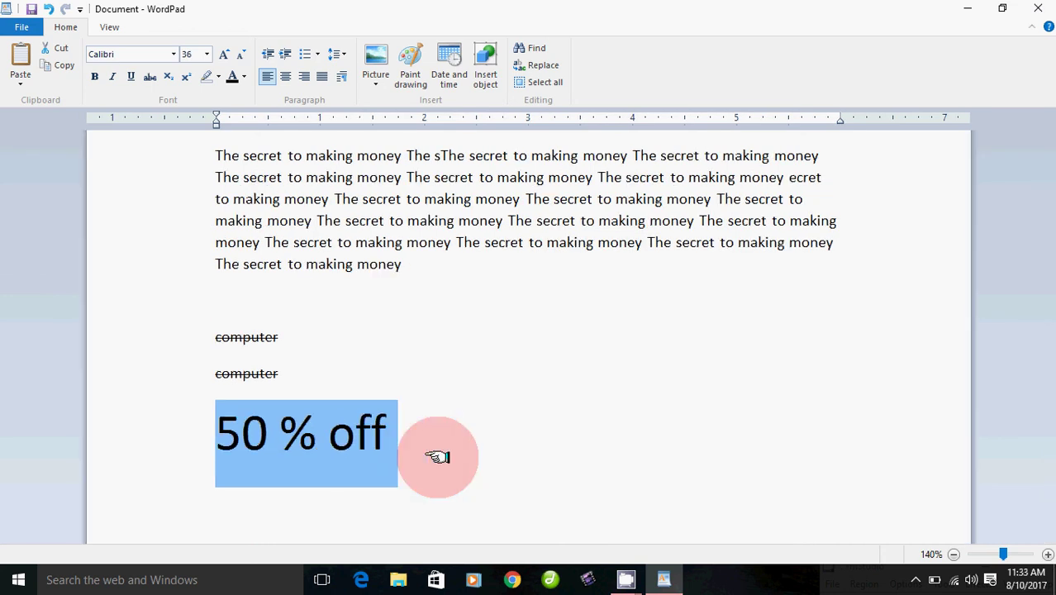
key(ctrl+shift+period)
key(ctrl+shift+period)
key(ctrl+shift+period)
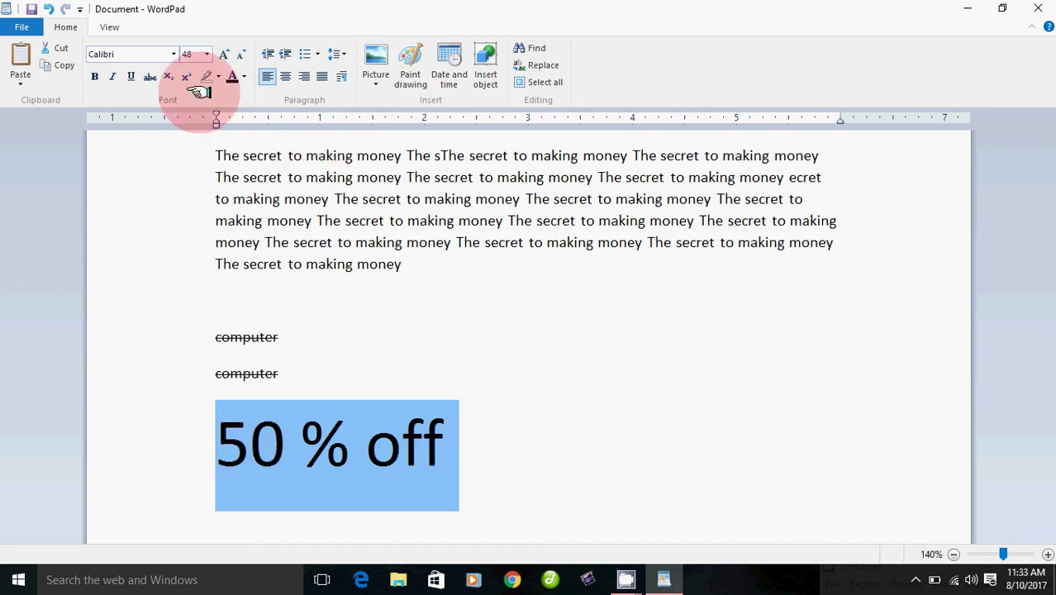
click(151, 77)
click(578, 380)
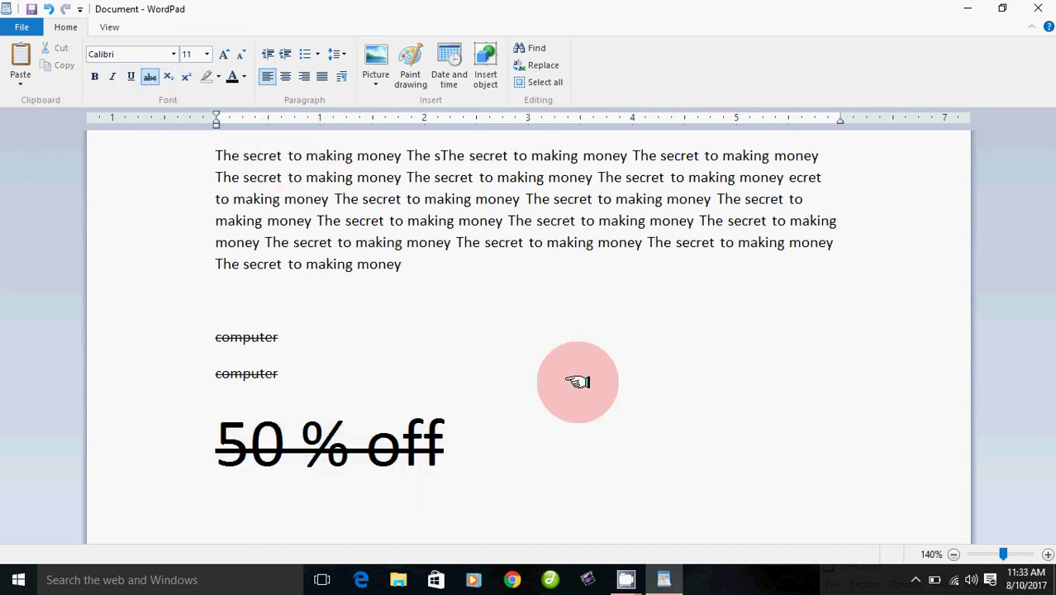
Step: Delete both "computer" lines and the "50 % off" line below the paragraph
click(198, 337)
drag(210, 364, 331, 444)
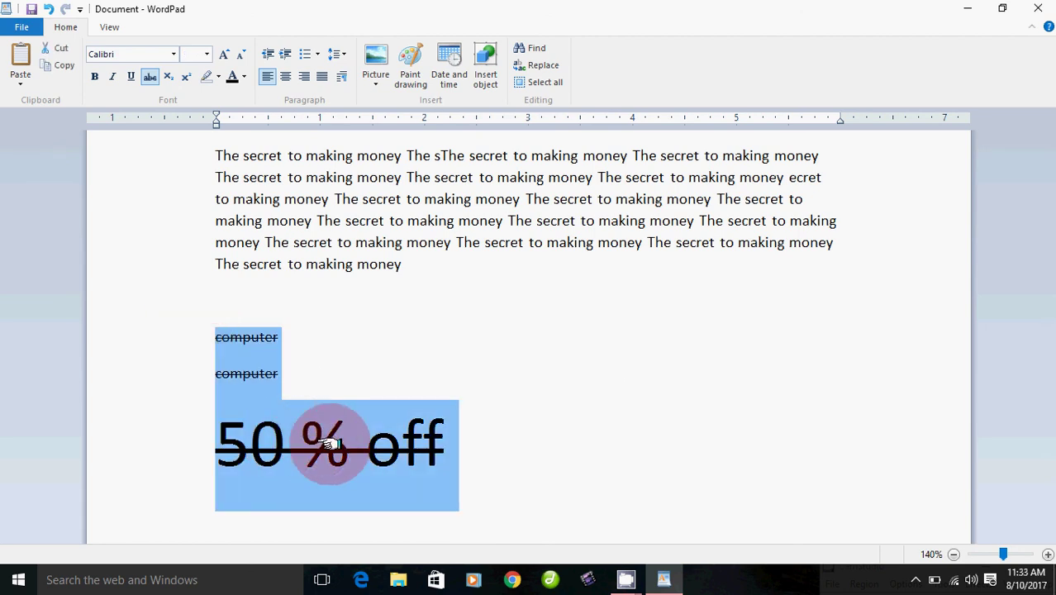
key(Delete)
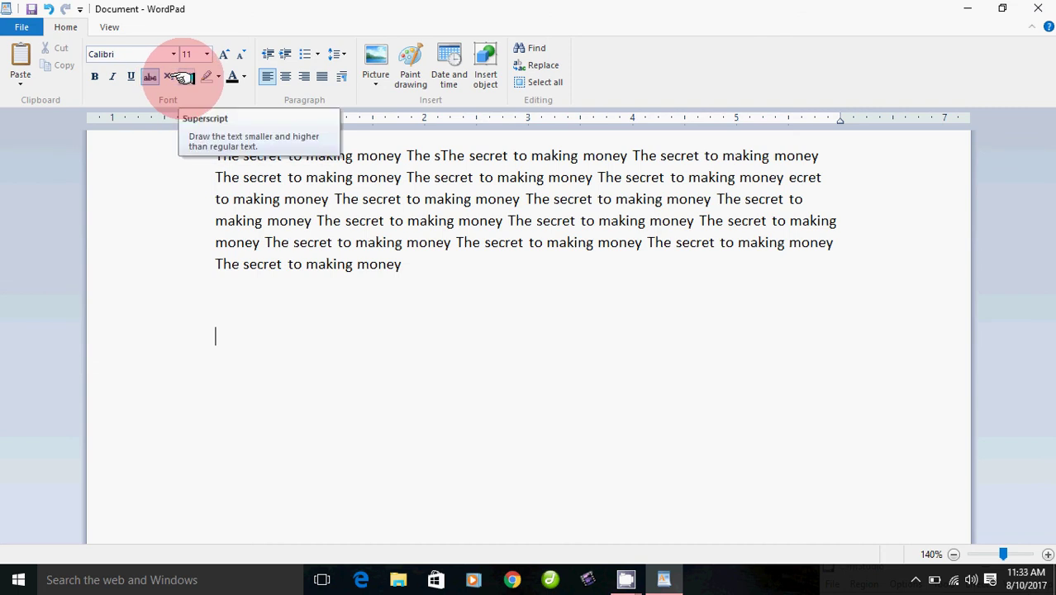
click(418, 281)
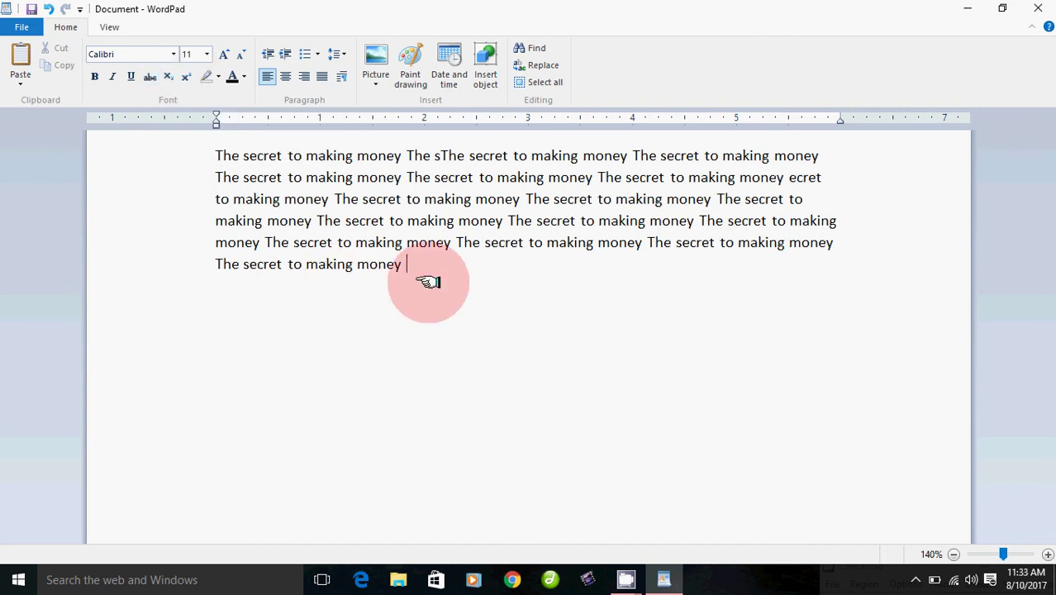
key(Return)
key(Return)
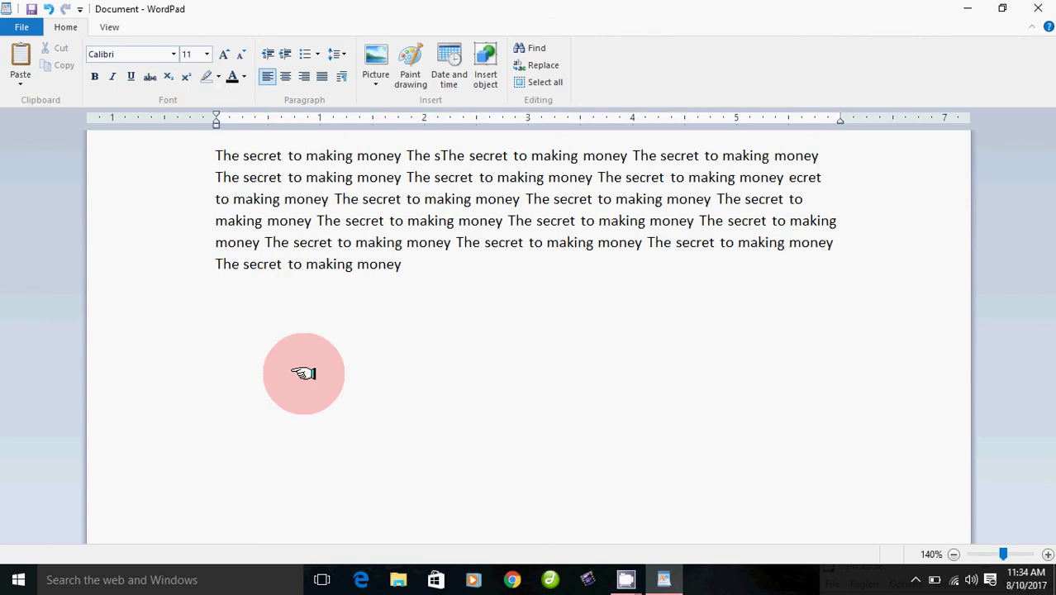
text(H)
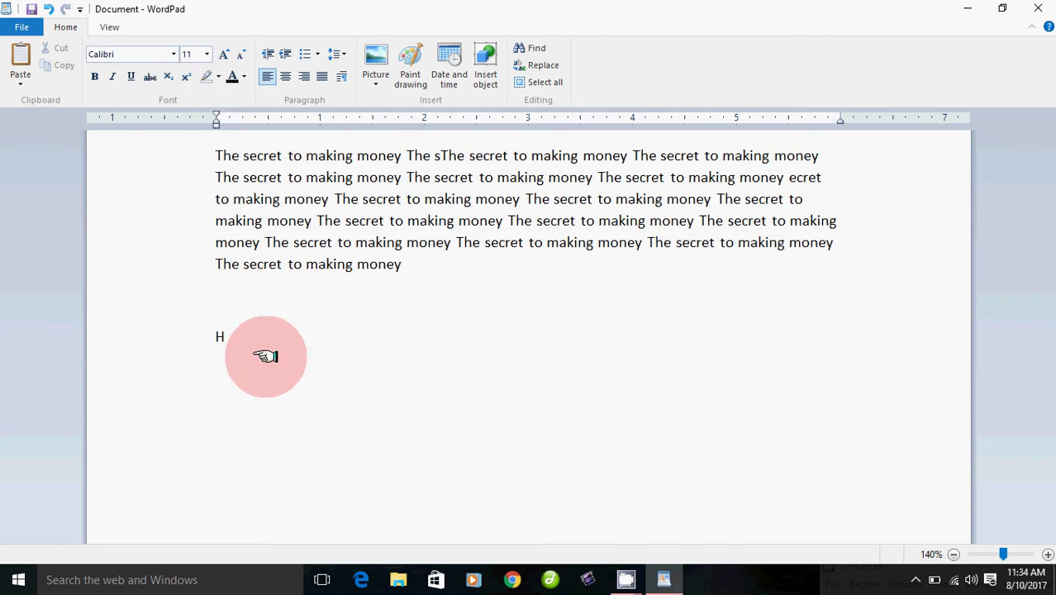
drag(217, 335, 252, 351)
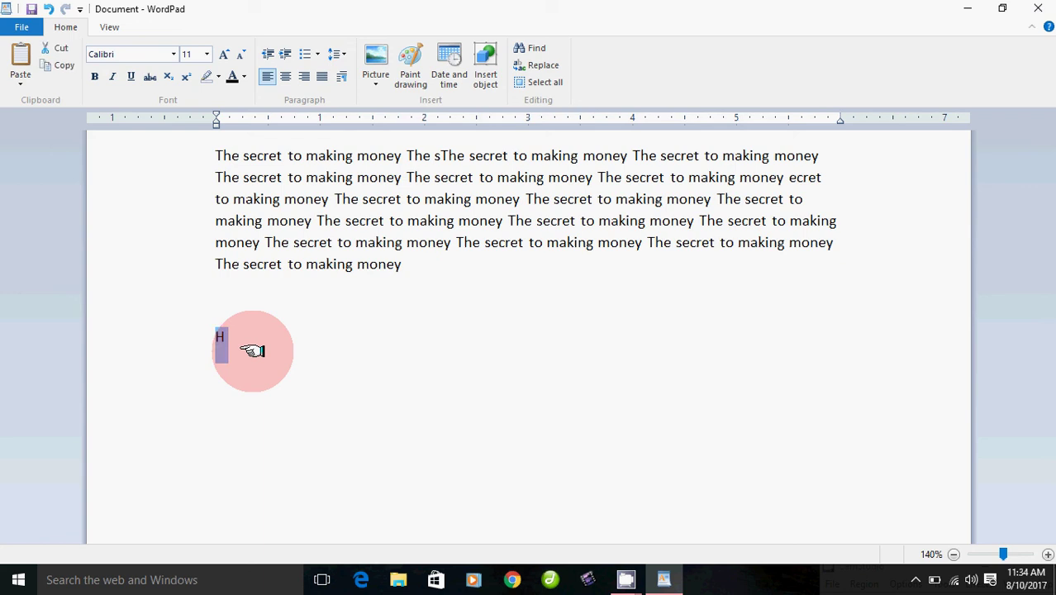
key(Delete)
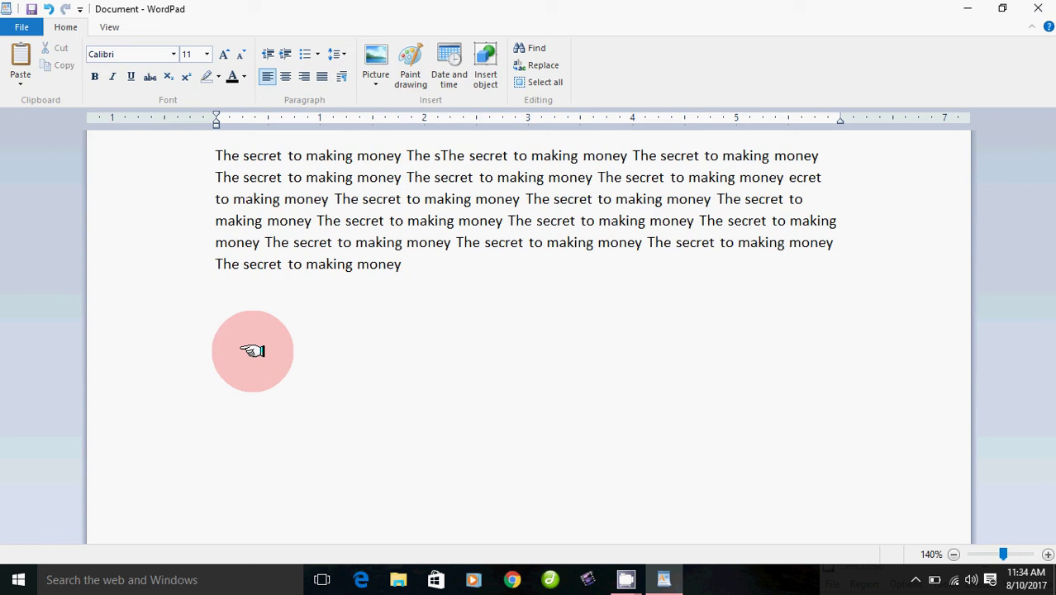
Step: Write "H2O" at font size 18 below the paragraph with the 2 as a subscript, and start a new line
text(H)
click(170, 76)
text(2)
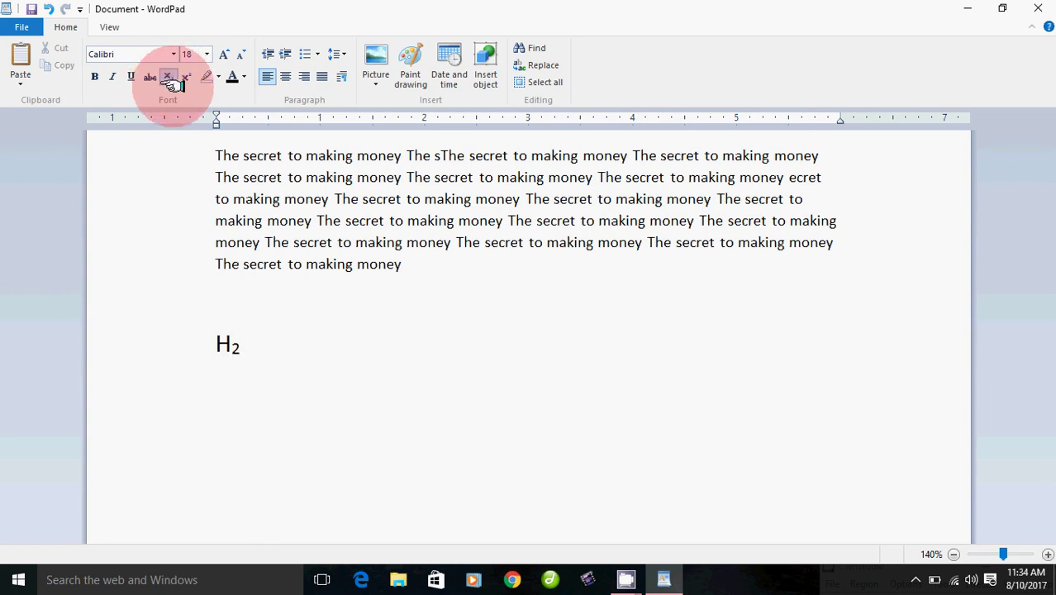
click(169, 76)
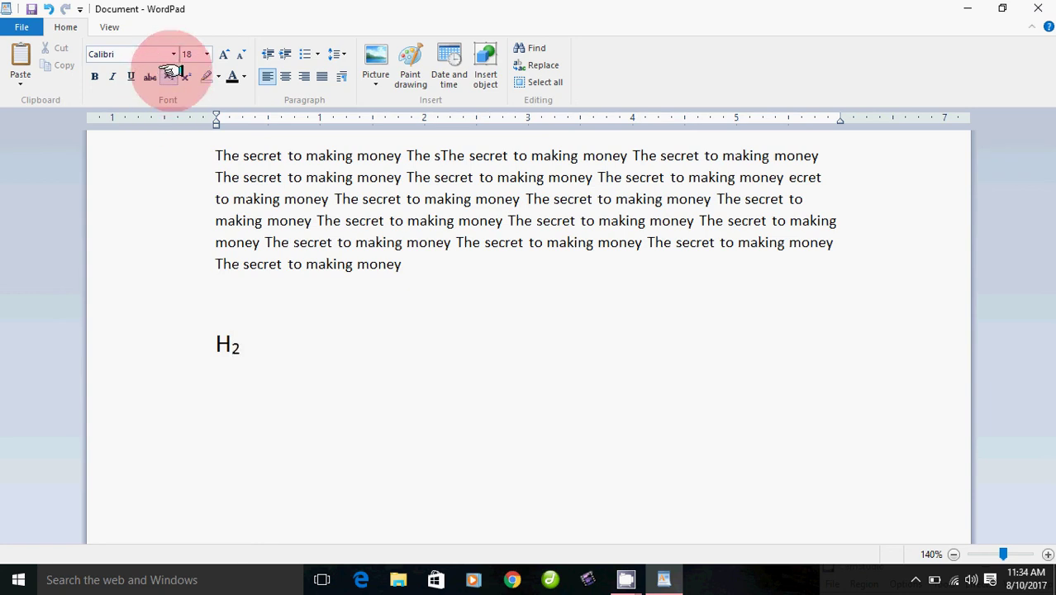
text(O)
key(Return)
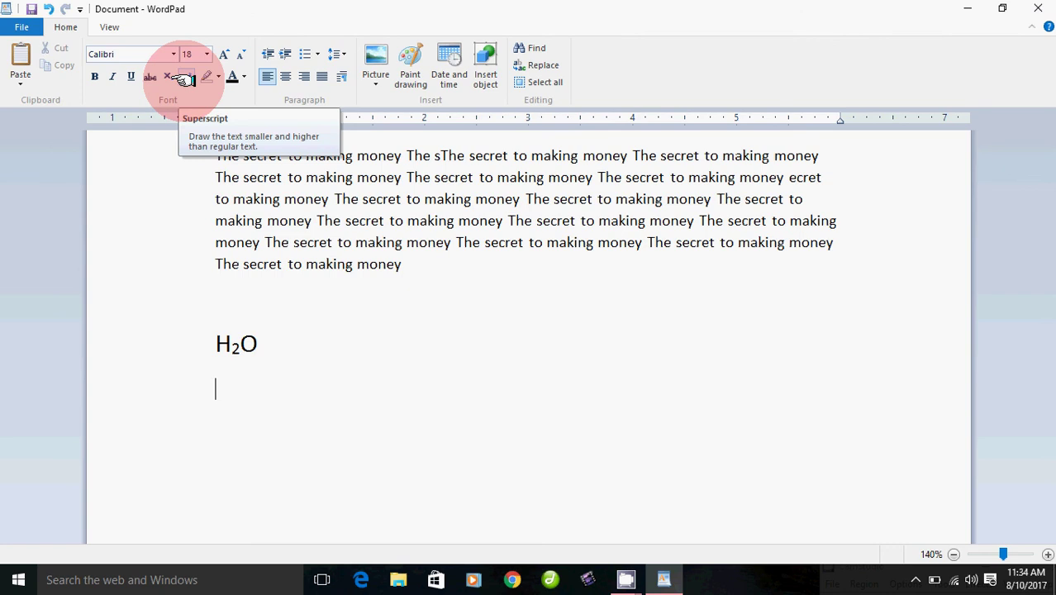
Step: Write "A2+B2" on the line below the H2O formula, with both 2s as superscripts
text(A)
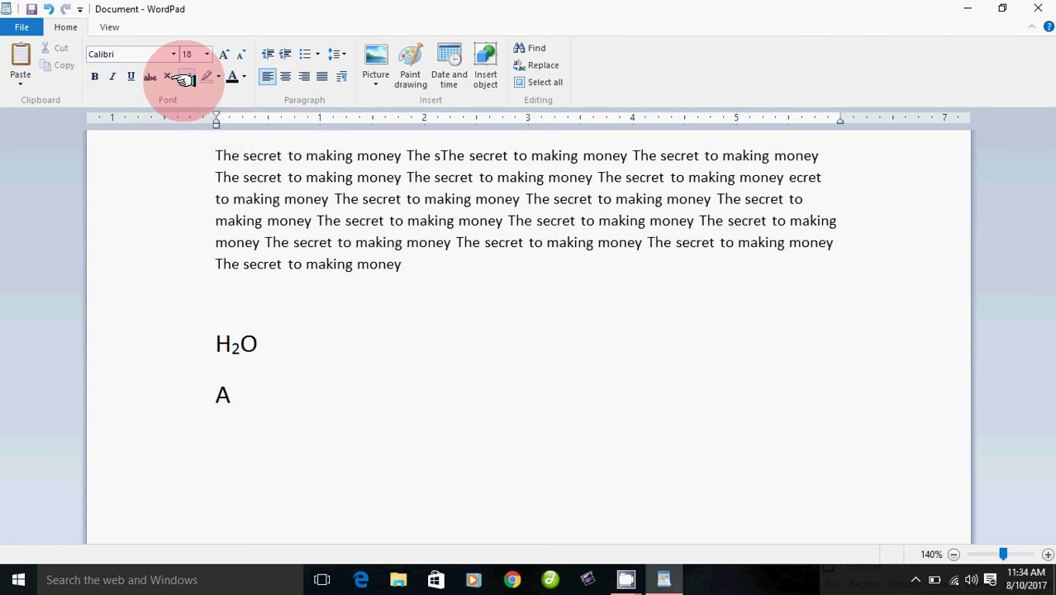
click(184, 77)
text(2)
click(183, 77)
text(+B)
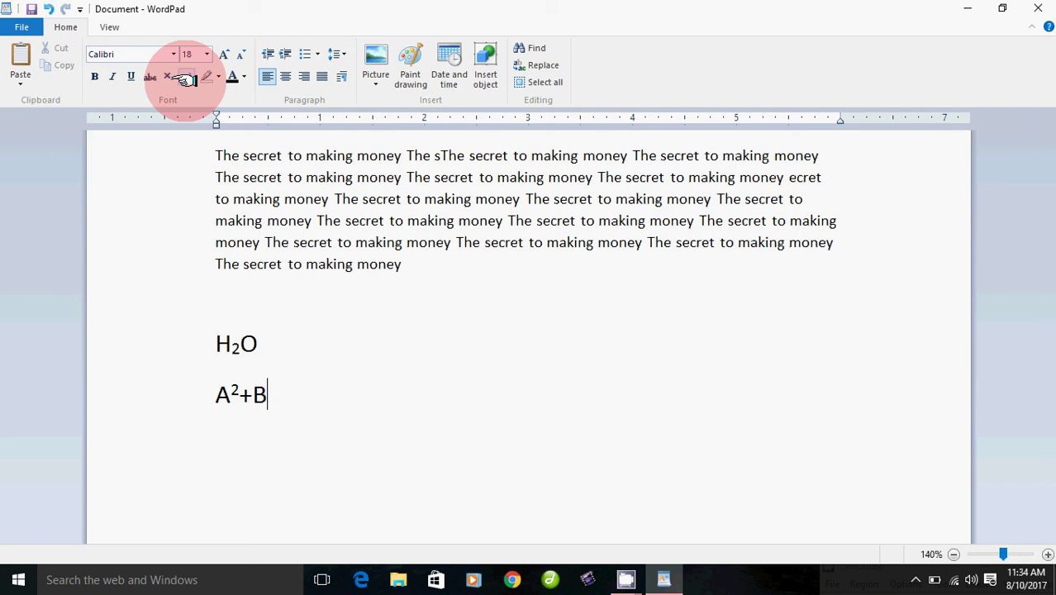
click(184, 77)
text(2)
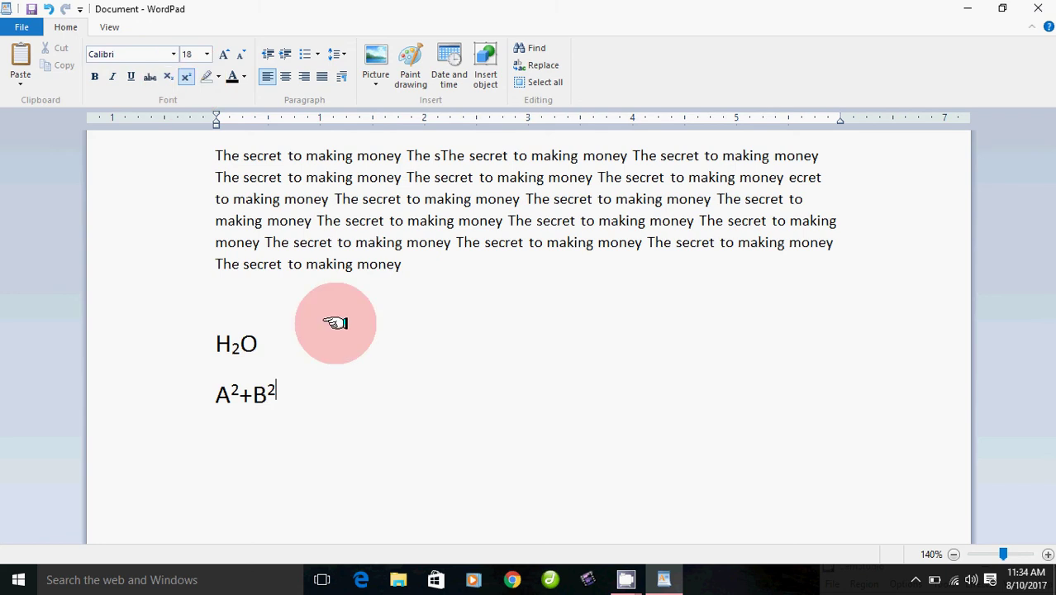
Step: Delete the H2O and A2+B2 lines below the paragraph
click(380, 464)
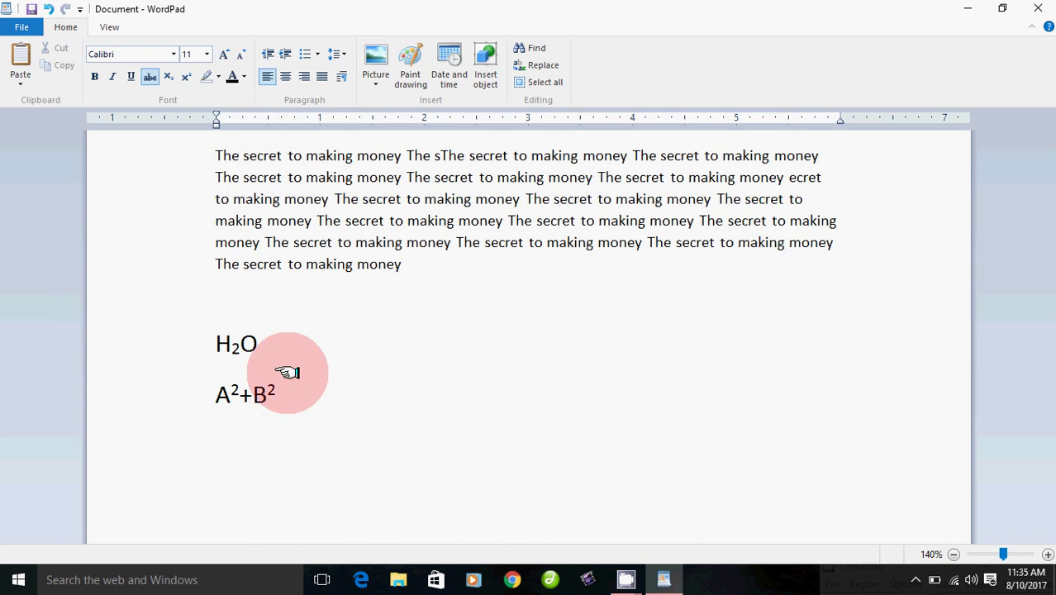
drag(179, 349, 203, 400)
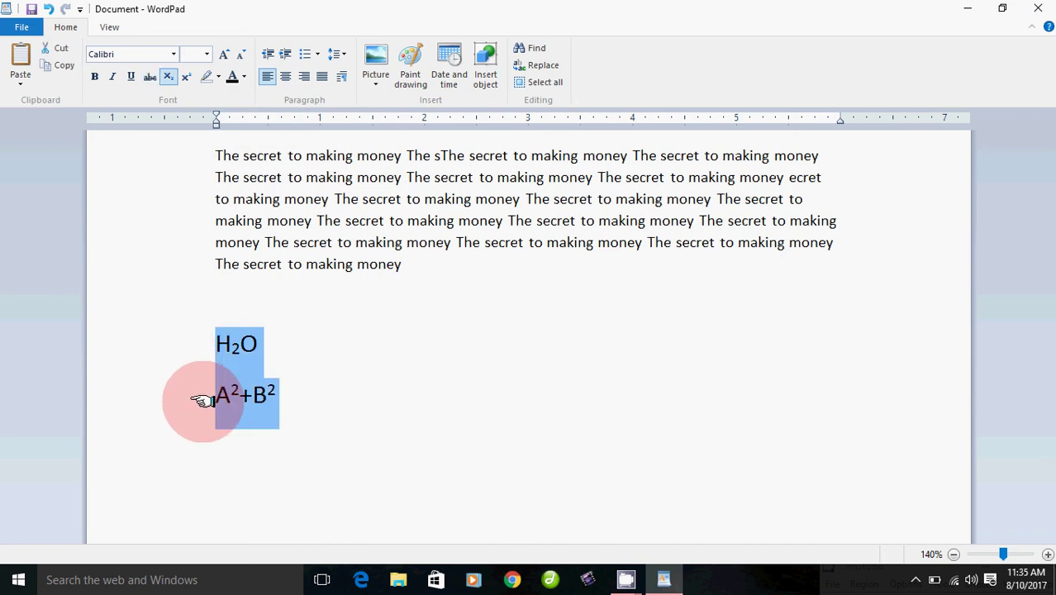
key(Delete)
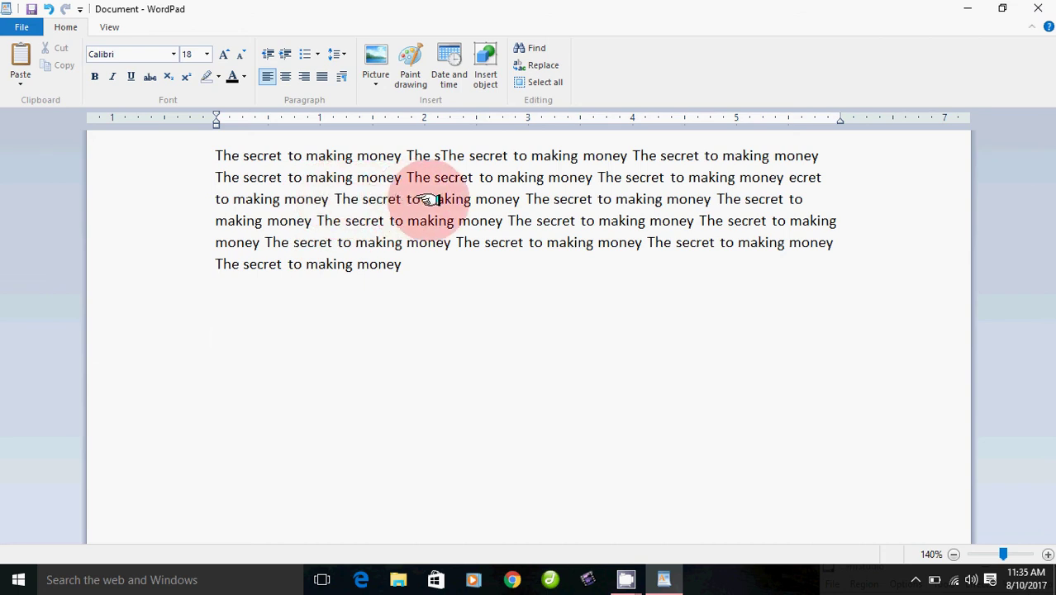
Step: Highlight "making money" in the middle of the paragraph's third line in dark green
drag(429, 203, 496, 202)
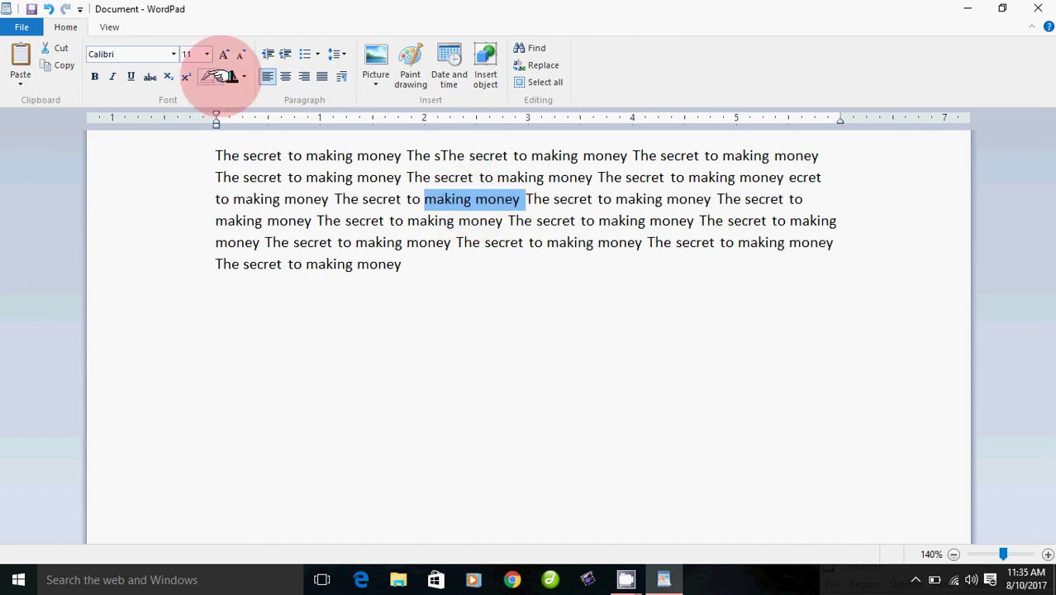
click(212, 76)
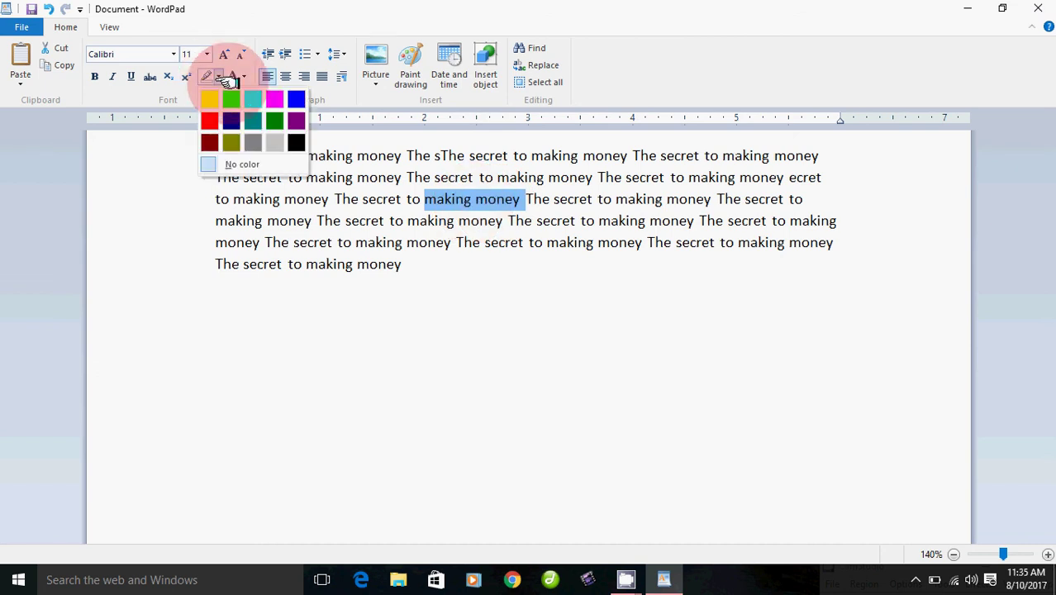
click(274, 121)
click(489, 386)
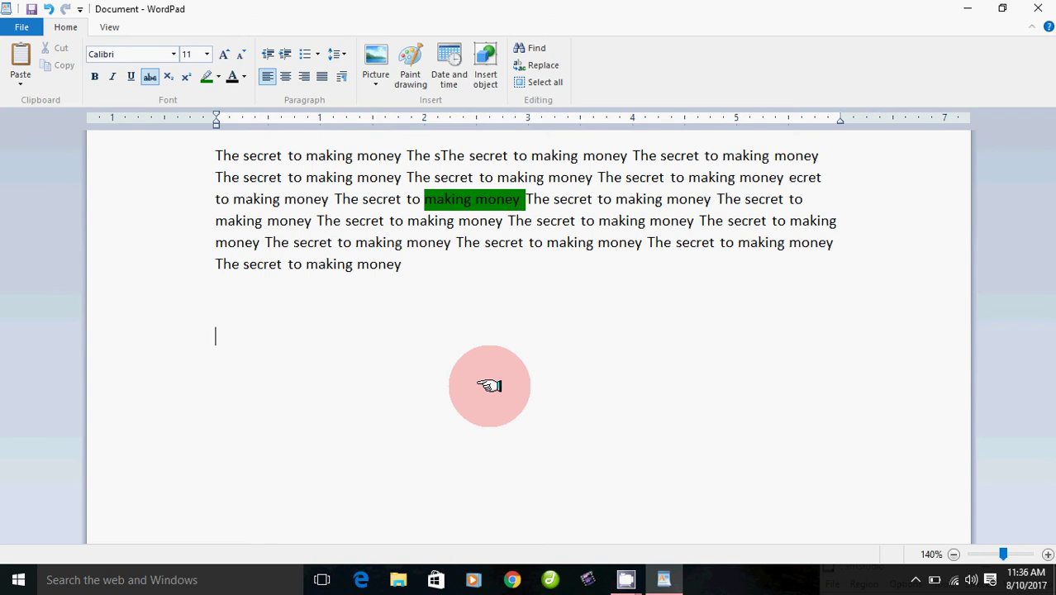
Step: Remove the green highlight from "making money" in the third line by setting it to No color
drag(426, 199, 506, 199)
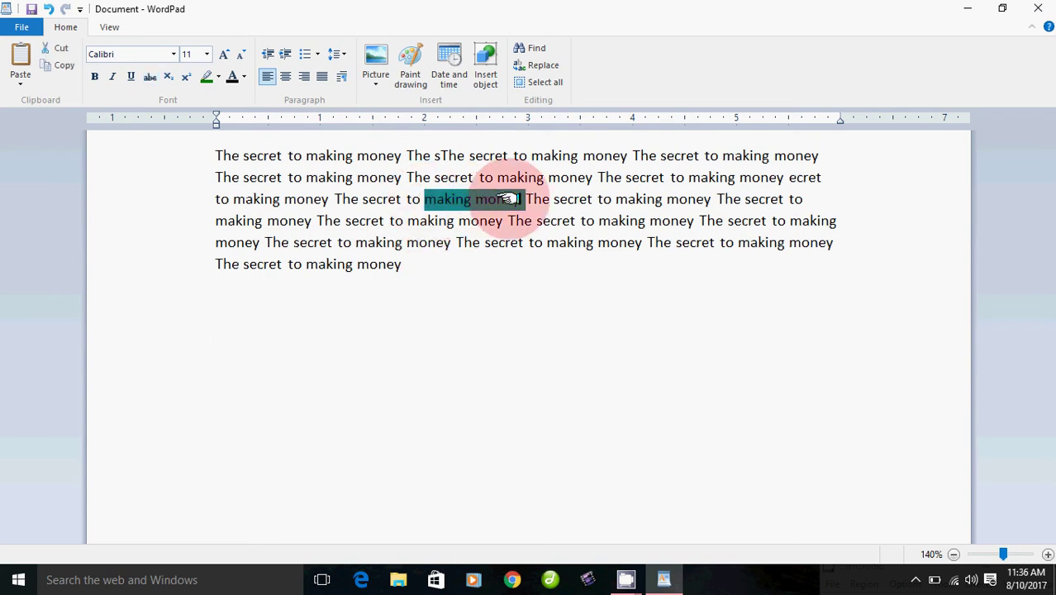
click(216, 76)
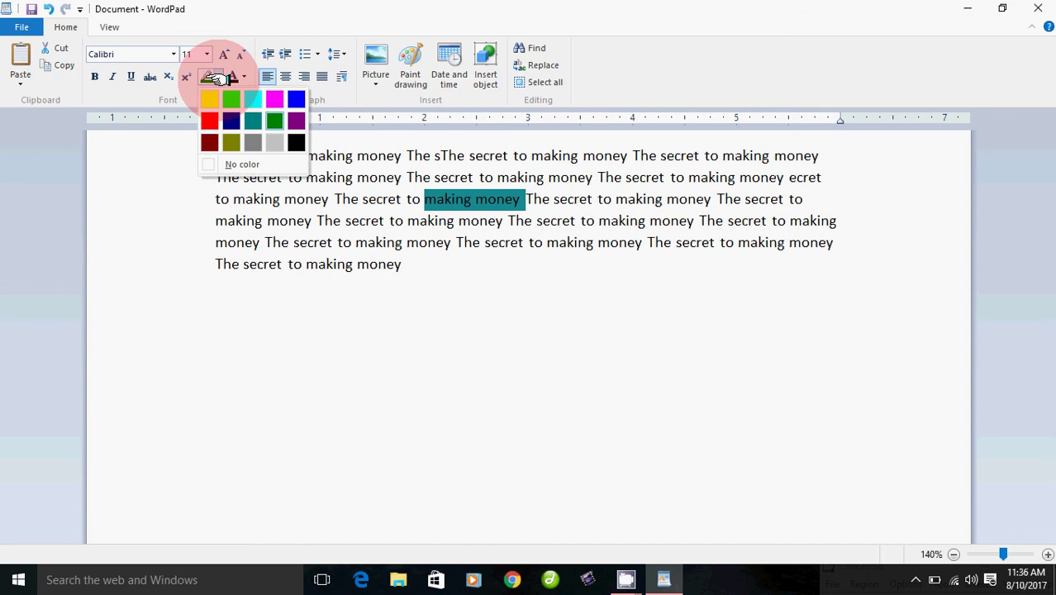
click(242, 164)
click(527, 422)
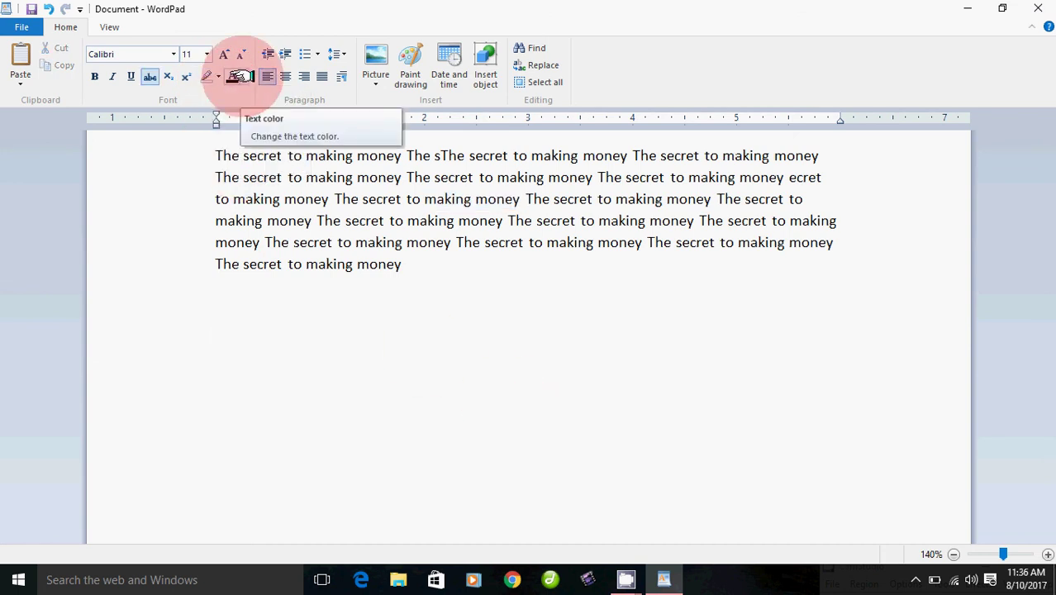
Step: Change the text color of the whole paragraph to blue
drag(211, 155, 248, 271)
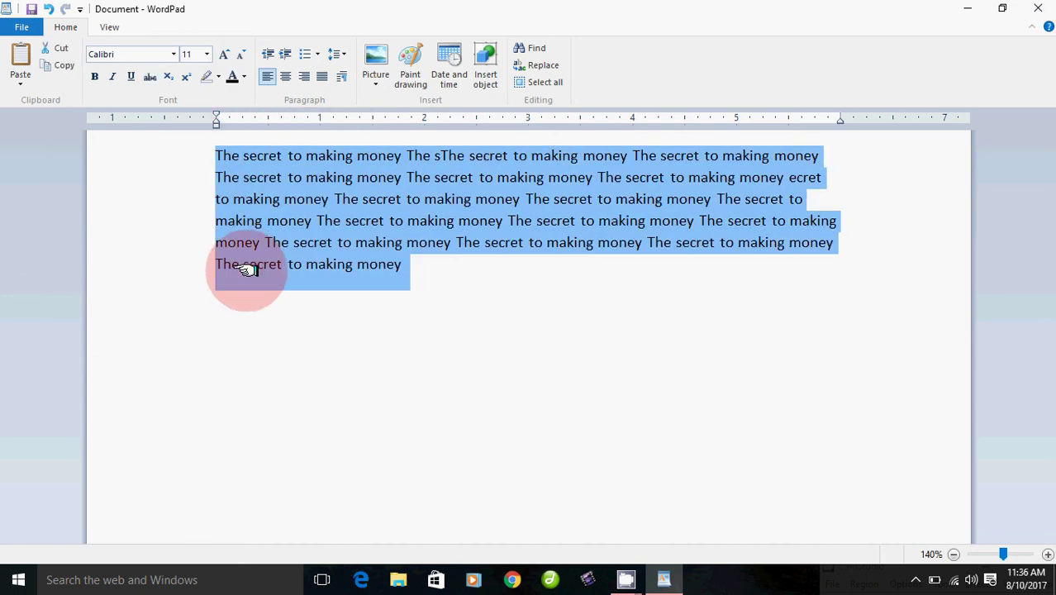
click(244, 76)
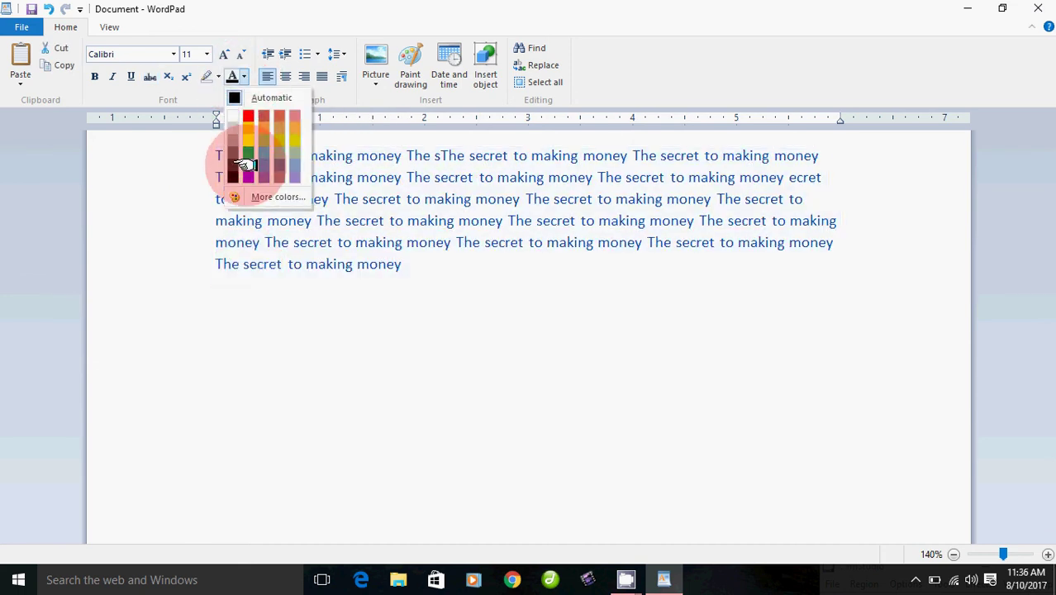
click(248, 165)
click(494, 362)
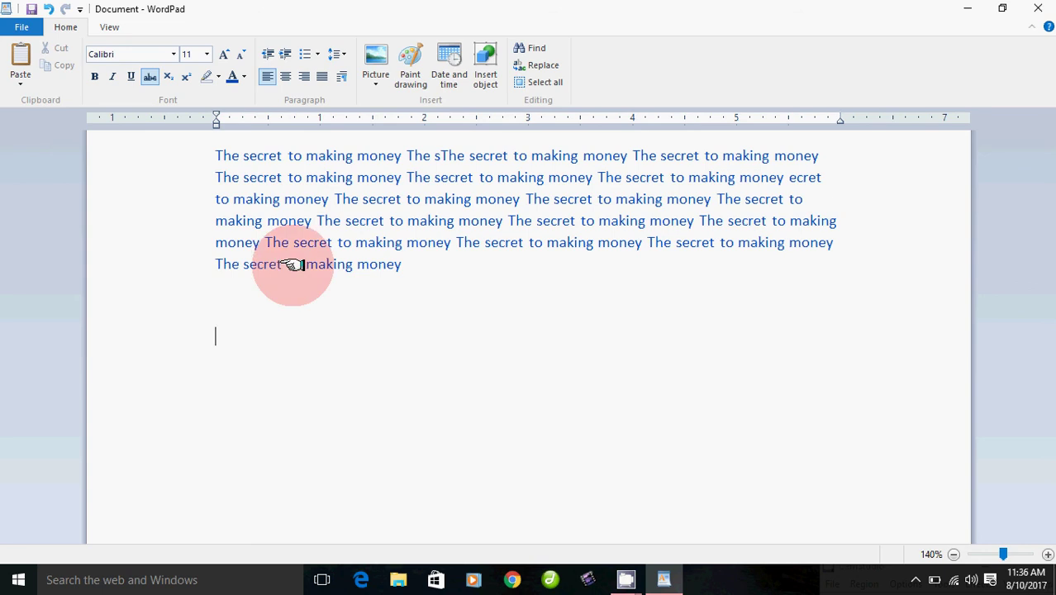
Step: Set the whole paragraph's text color back to Automatic
drag(216, 152, 277, 266)
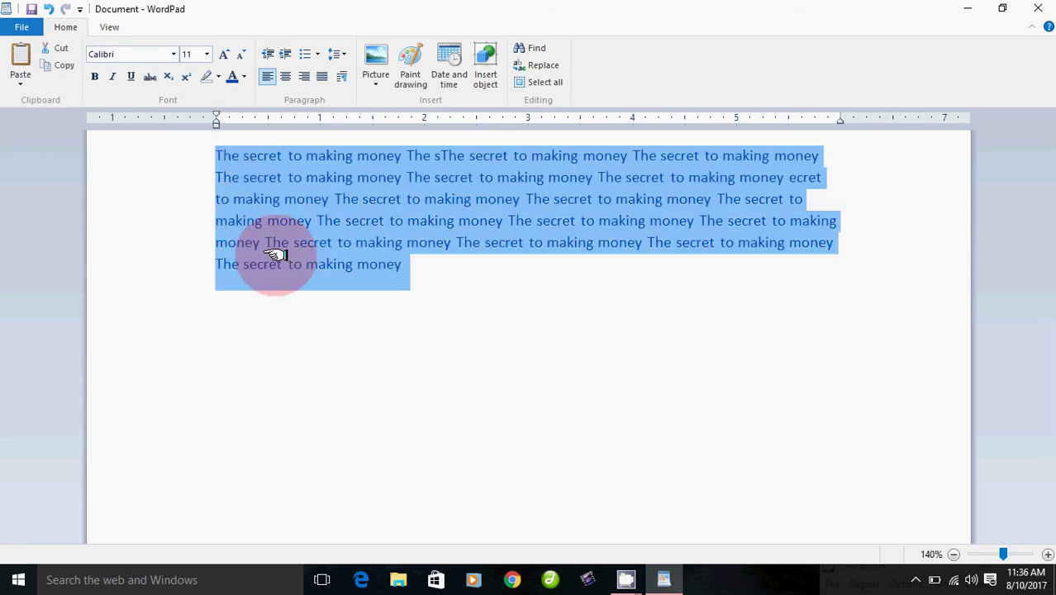
click(244, 76)
click(247, 98)
click(516, 386)
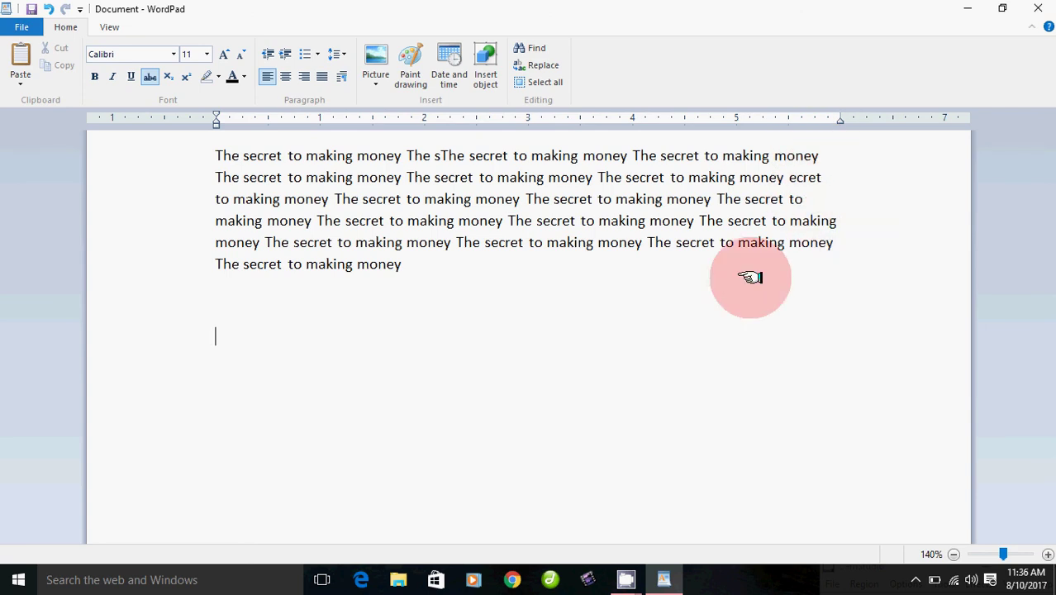
Step: Justify the whole paragraph and switch it back to left alignment
click(211, 157)
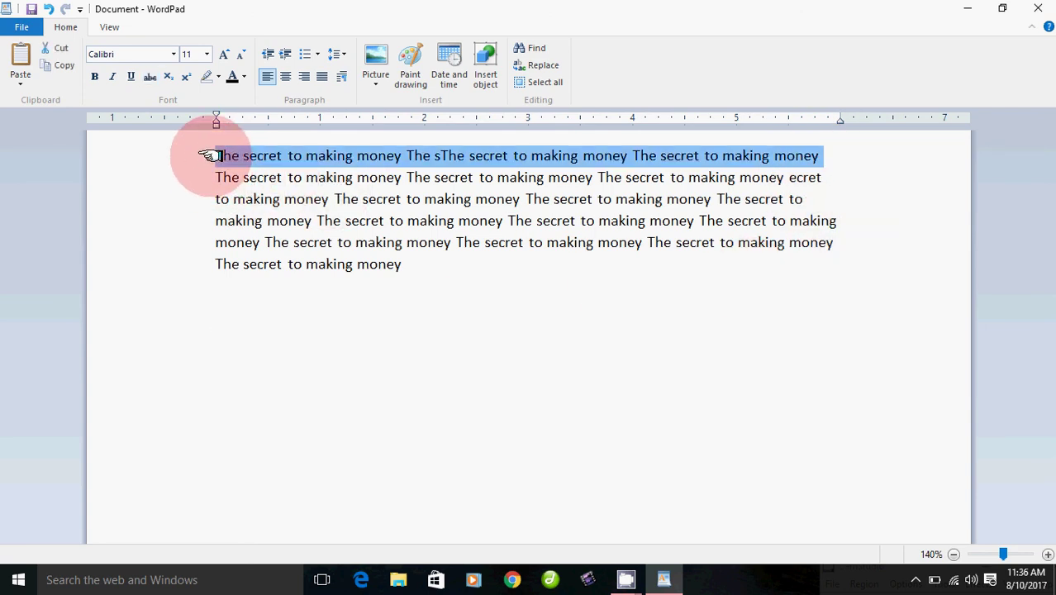
drag(211, 157, 235, 270)
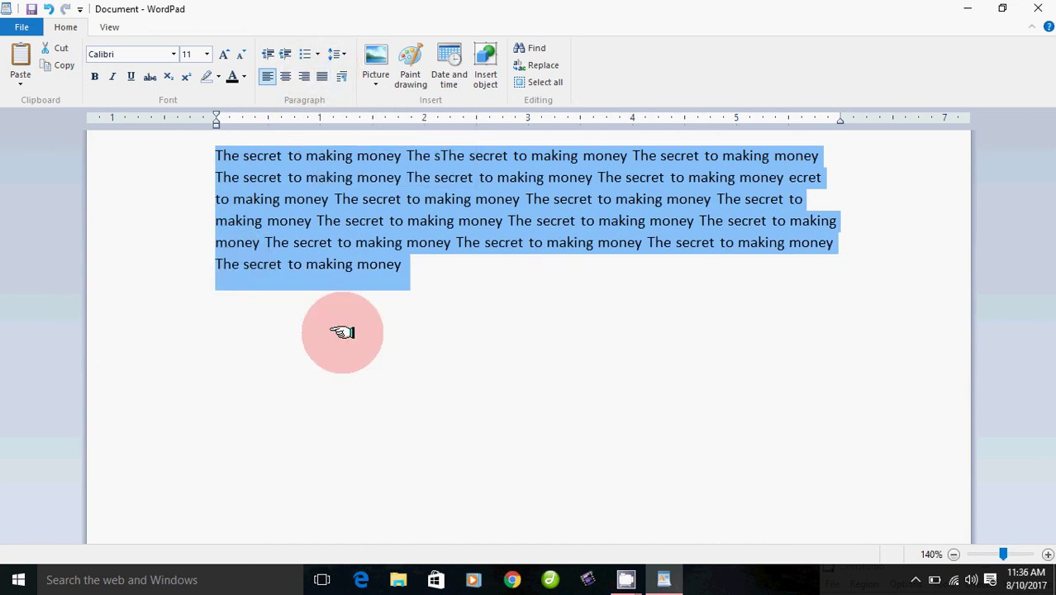
key(ctrl+j)
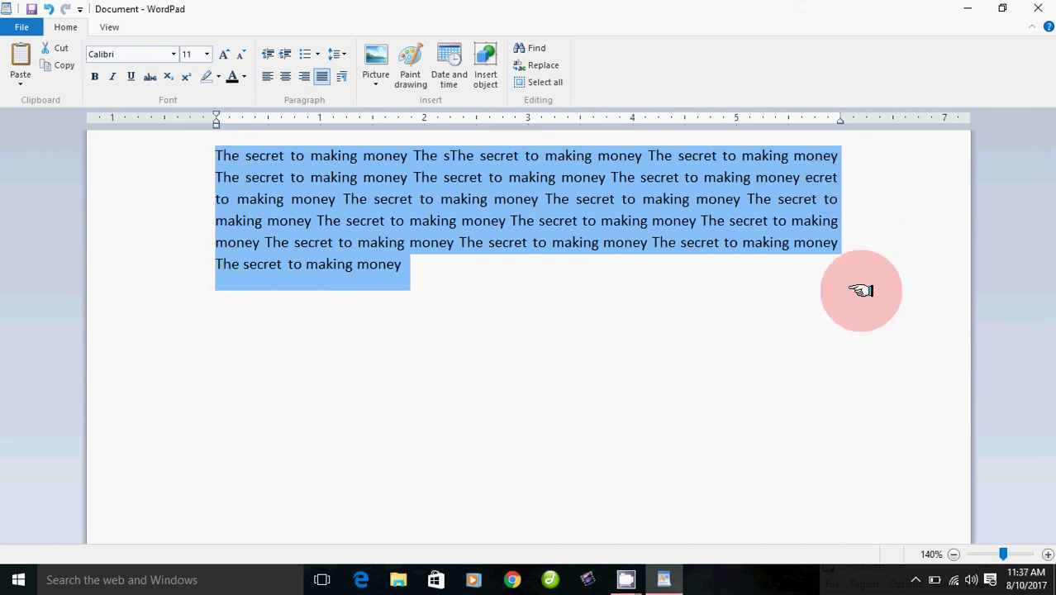
click(271, 77)
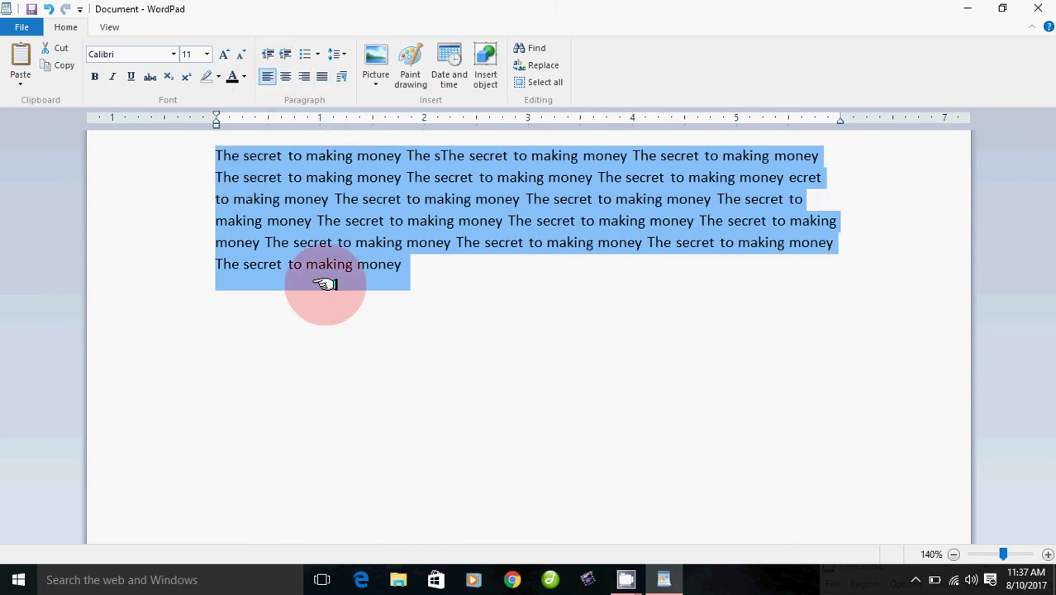
Step: Align the paragraph to the right margin and change it to centered alignment
click(302, 76)
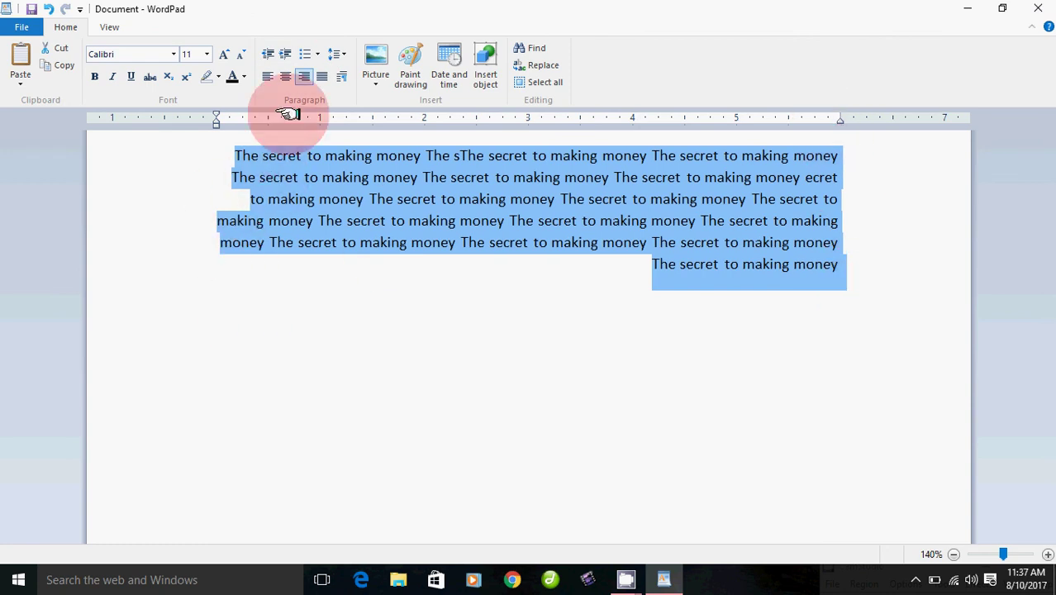
click(284, 76)
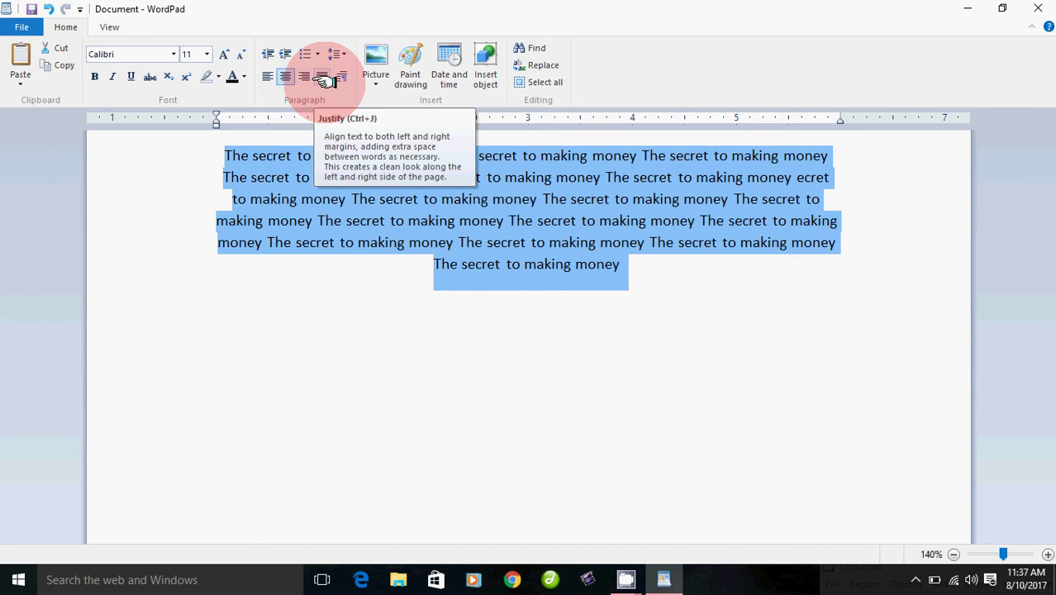
click(322, 310)
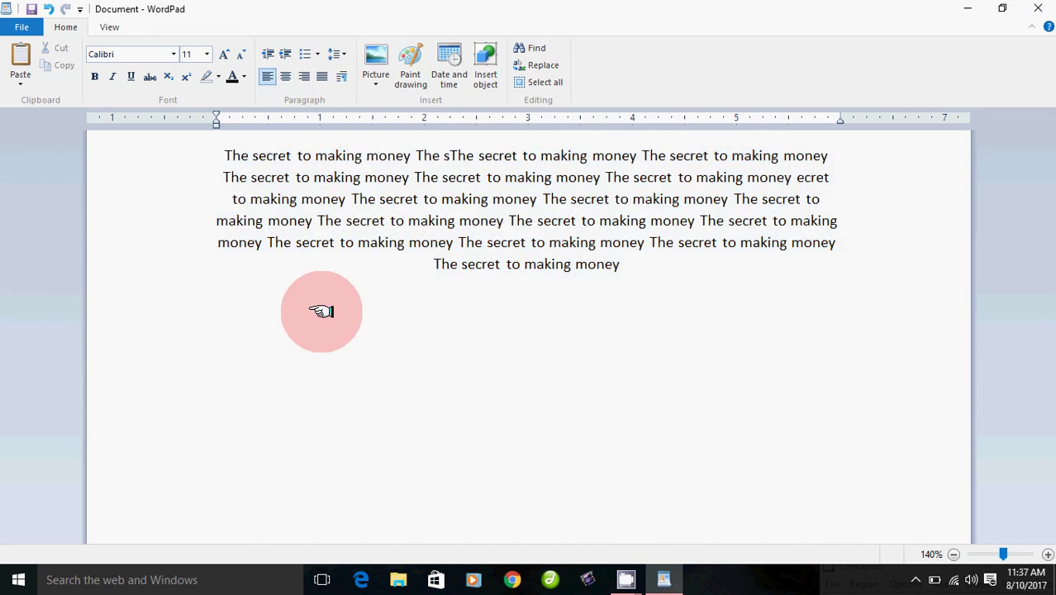